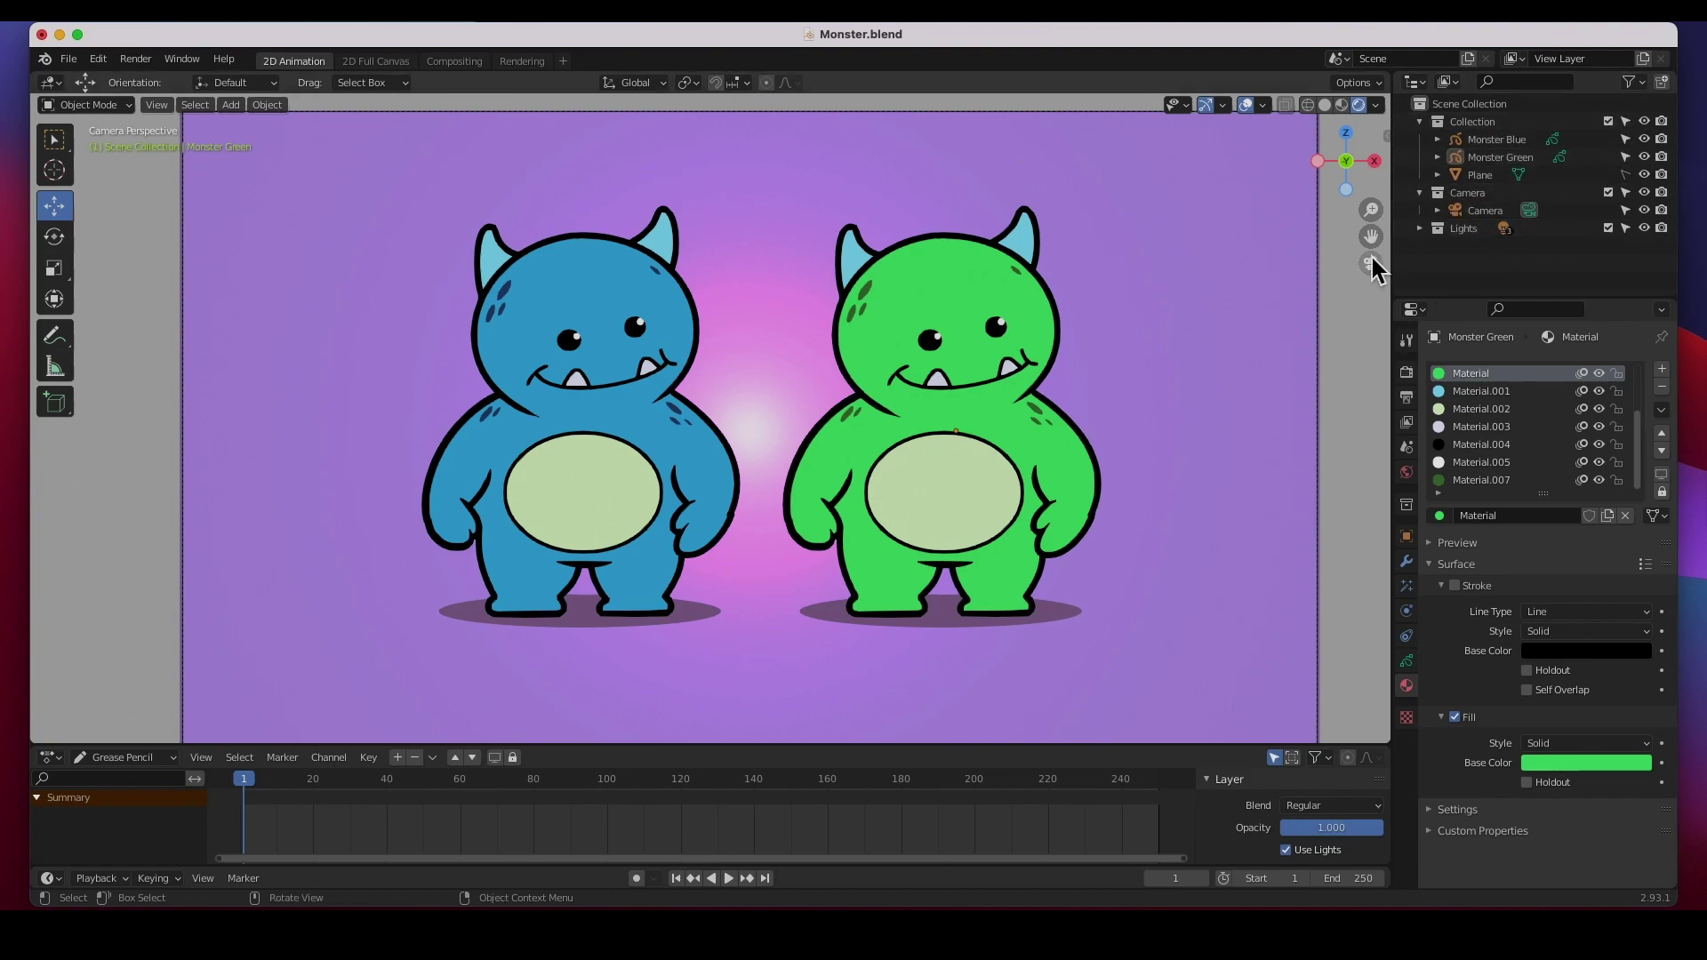
# - Select the green monster, blue monster and background plane, and reveal the scene's lights
pyautogui.click(1490, 158)
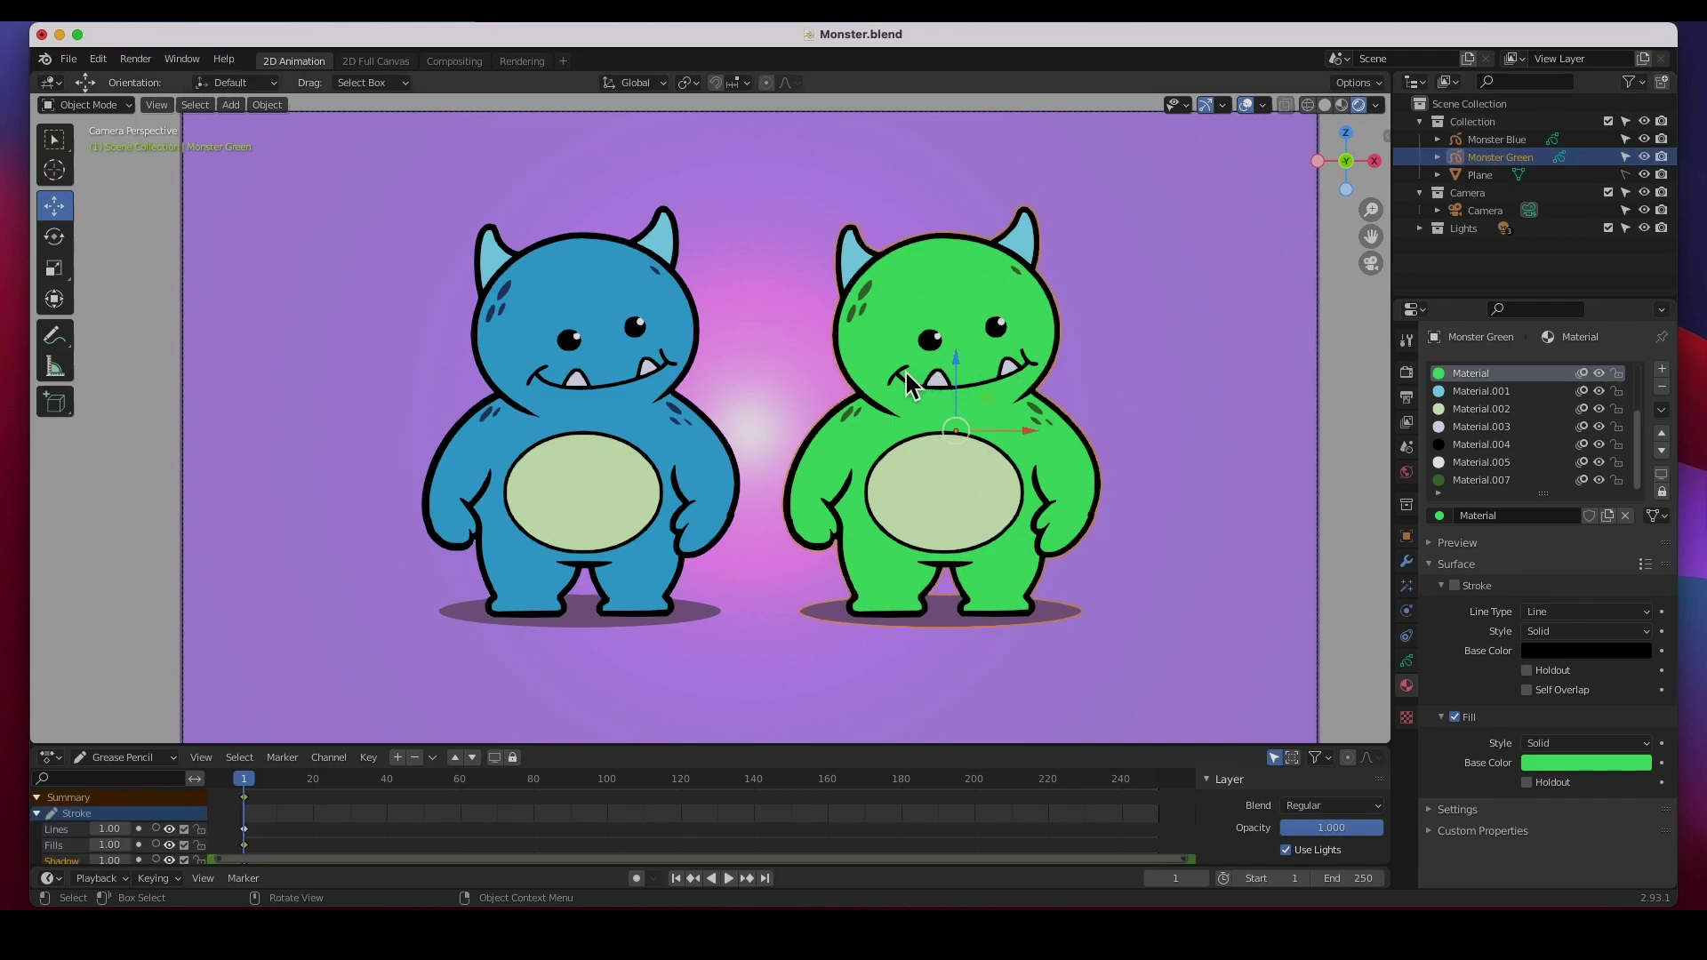
pyautogui.click(1491, 141)
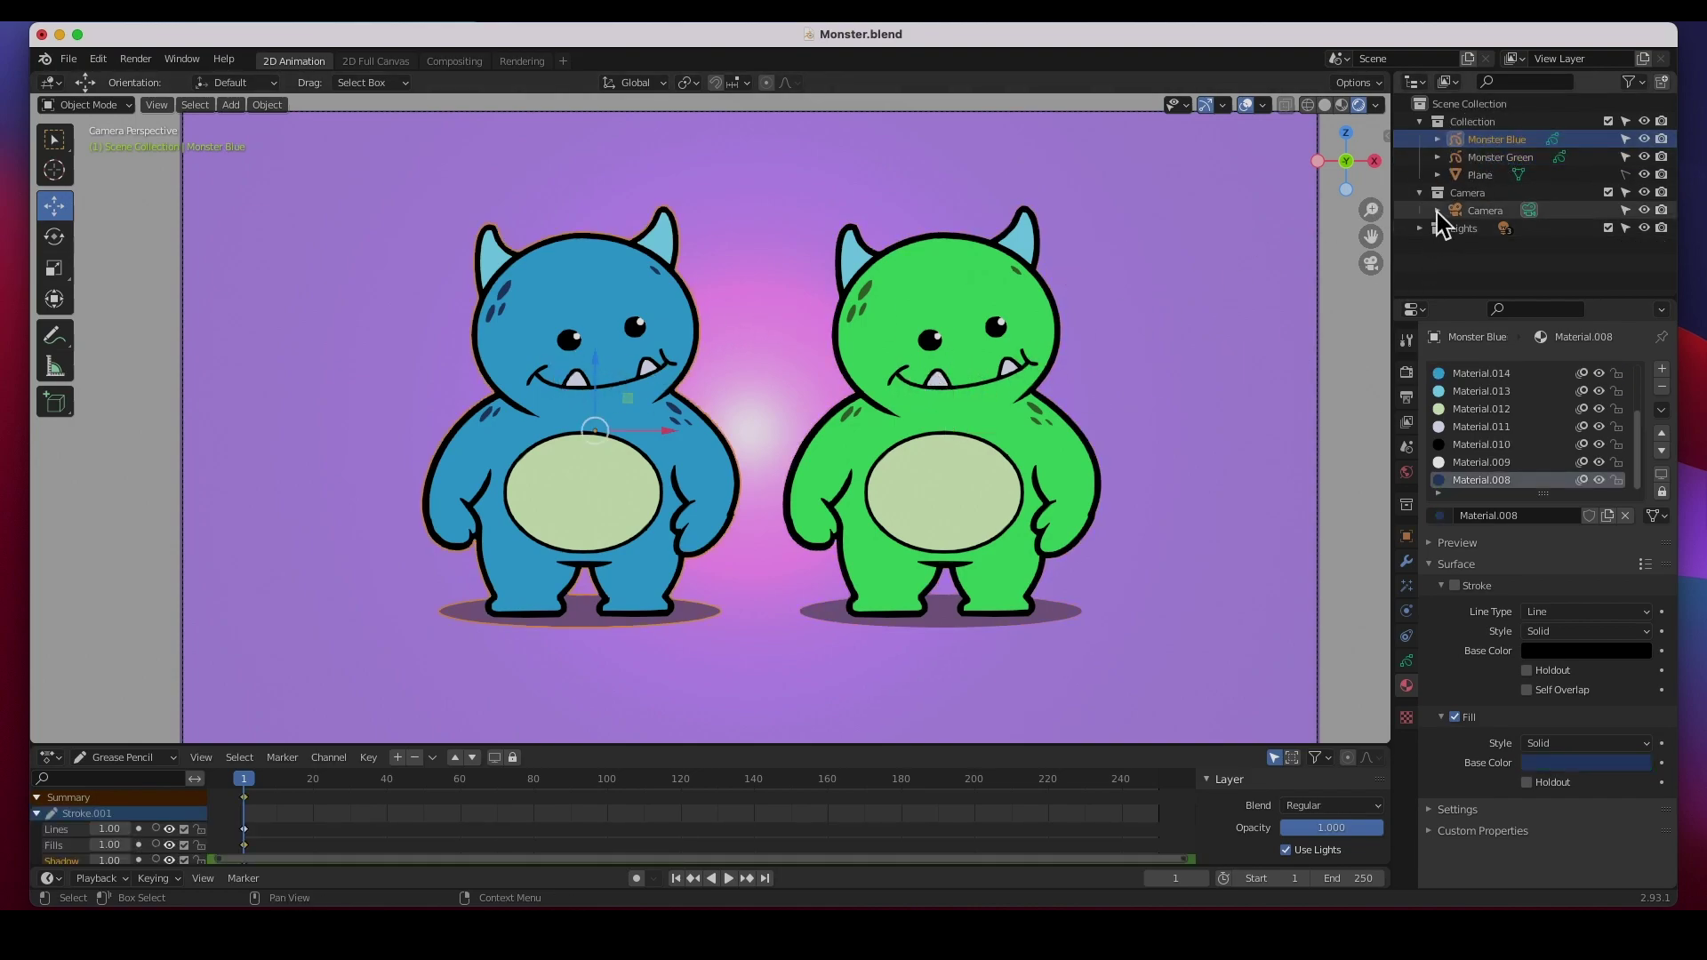
pyautogui.click(1479, 175)
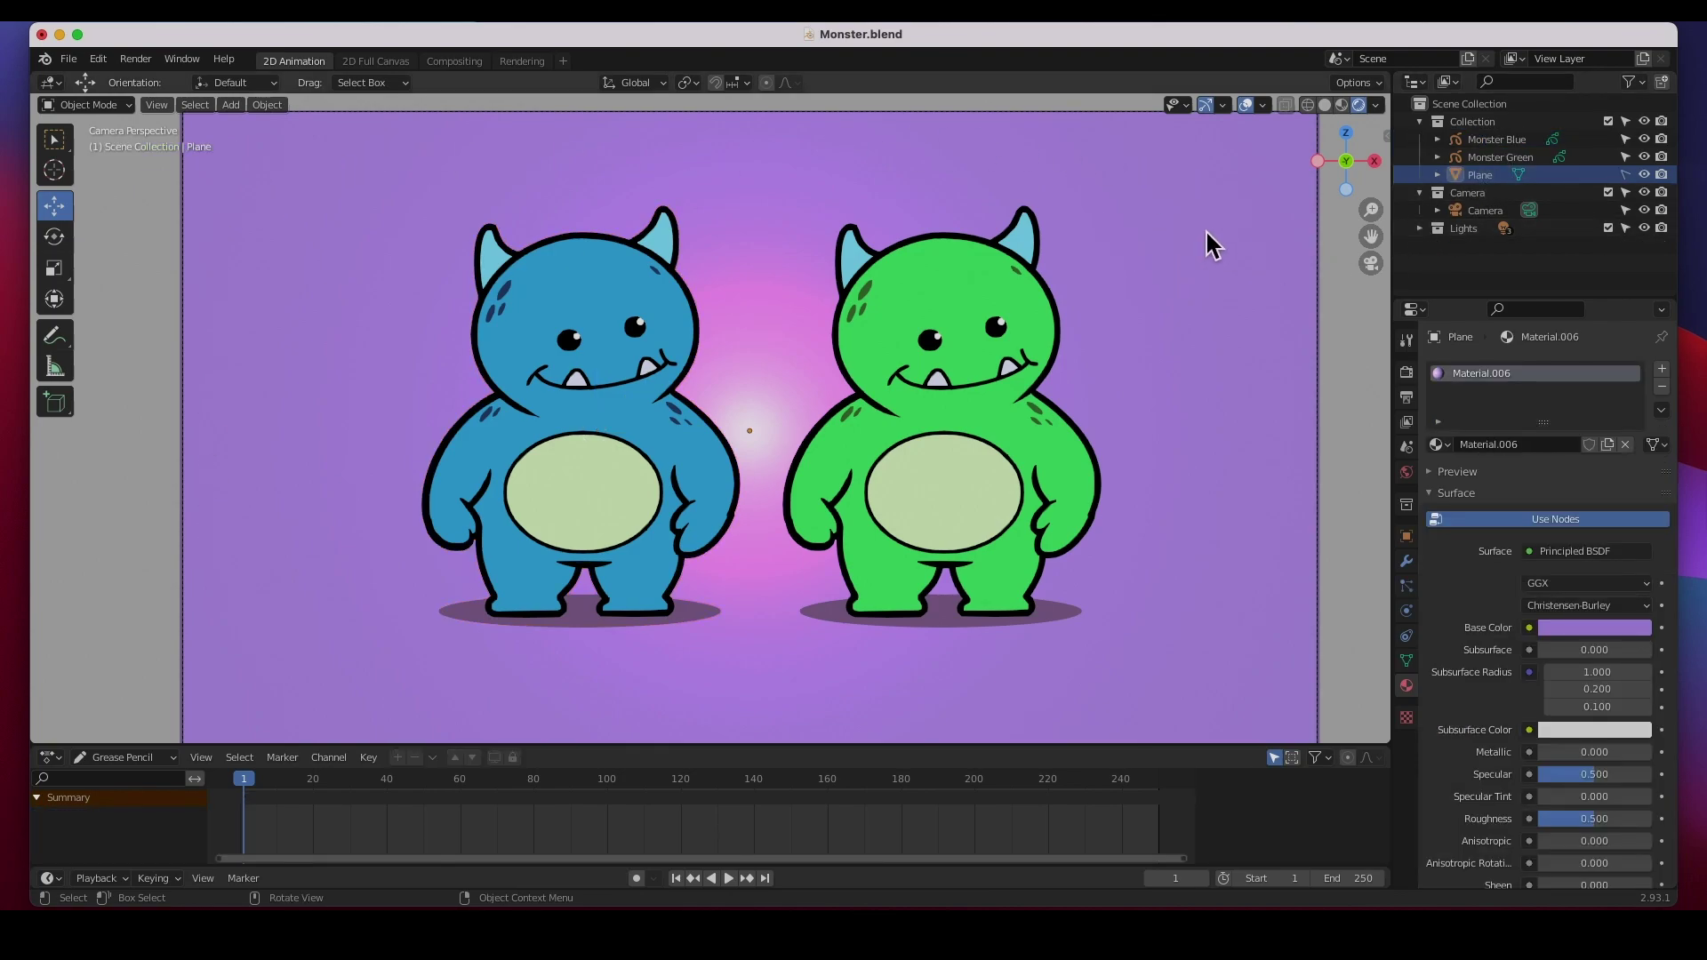
pyautogui.click(1420, 229)
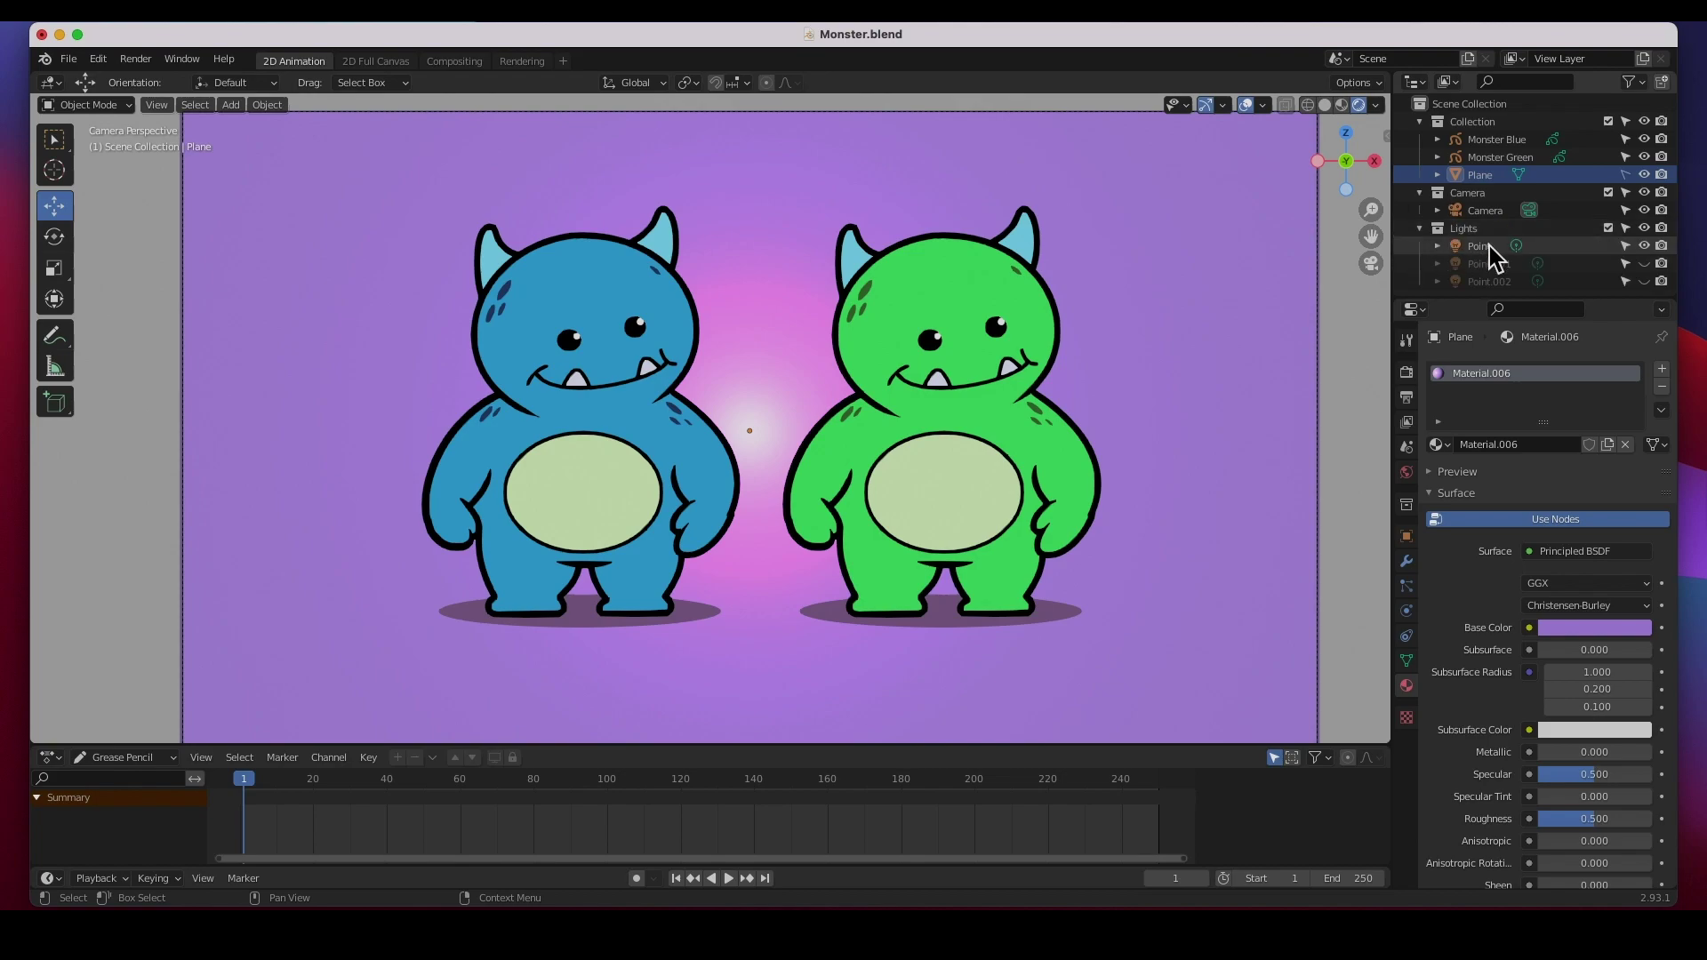
# - Toggle the scene's glow light off and on, then reselect Monster Green
pyautogui.click(1647, 250)
pyautogui.click(1643, 246)
pyautogui.click(1643, 247)
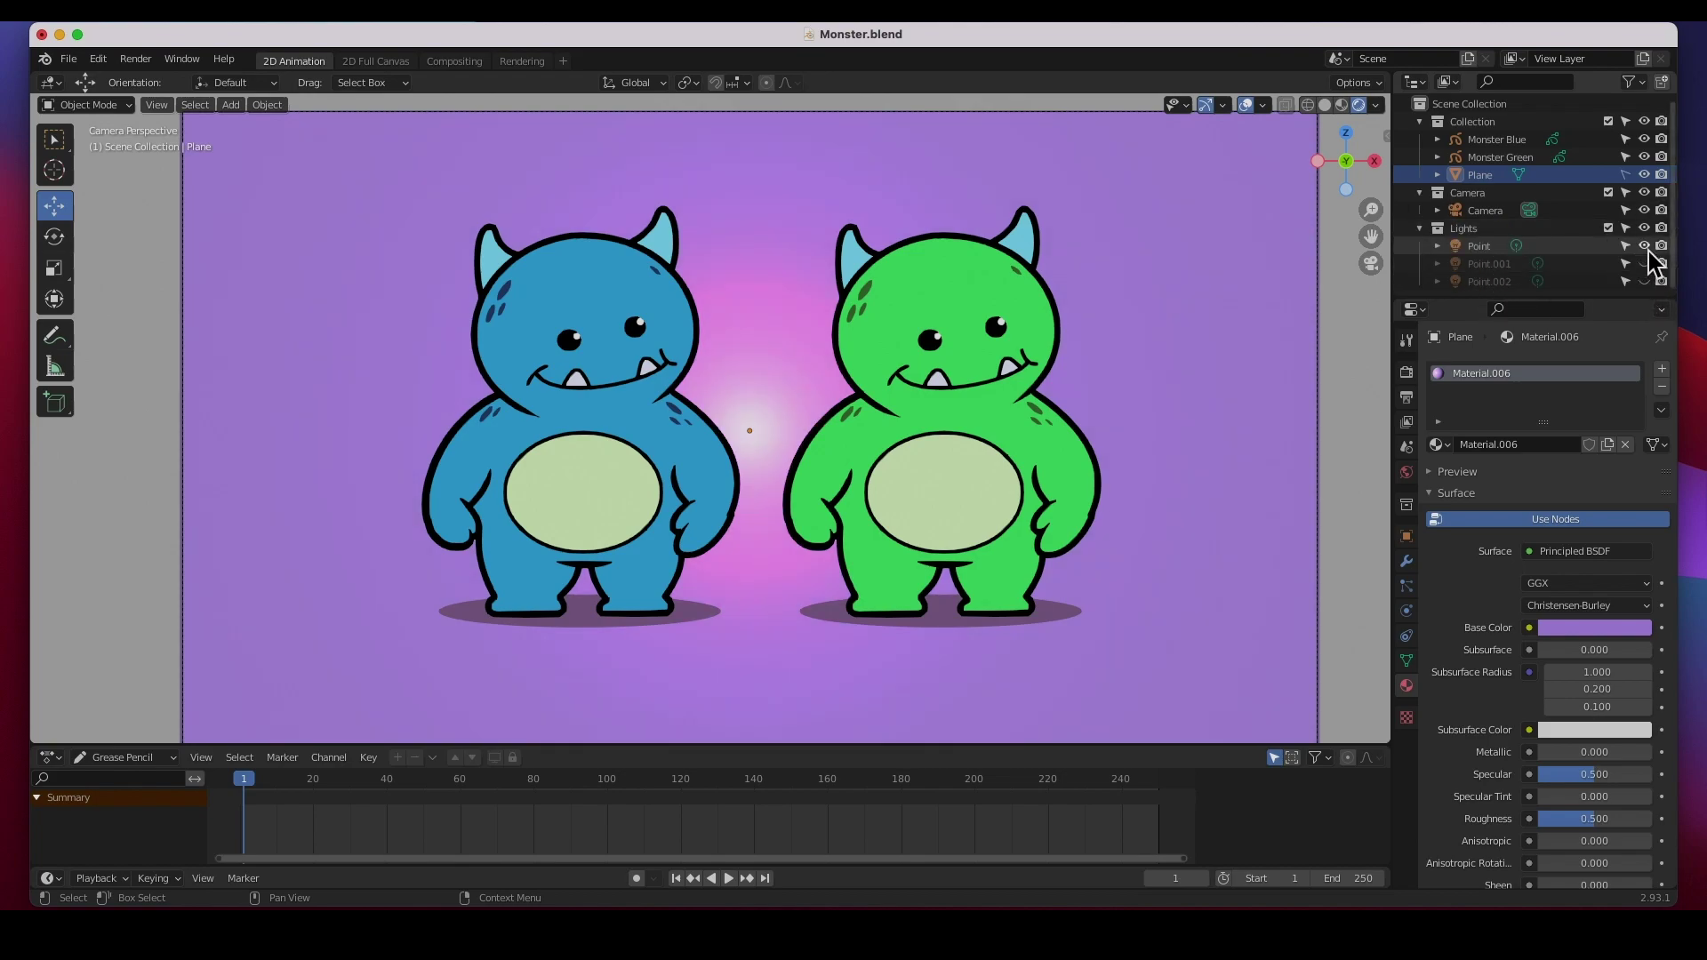
pyautogui.click(1644, 247)
pyautogui.click(1643, 247)
pyautogui.click(1419, 229)
pyautogui.click(1493, 157)
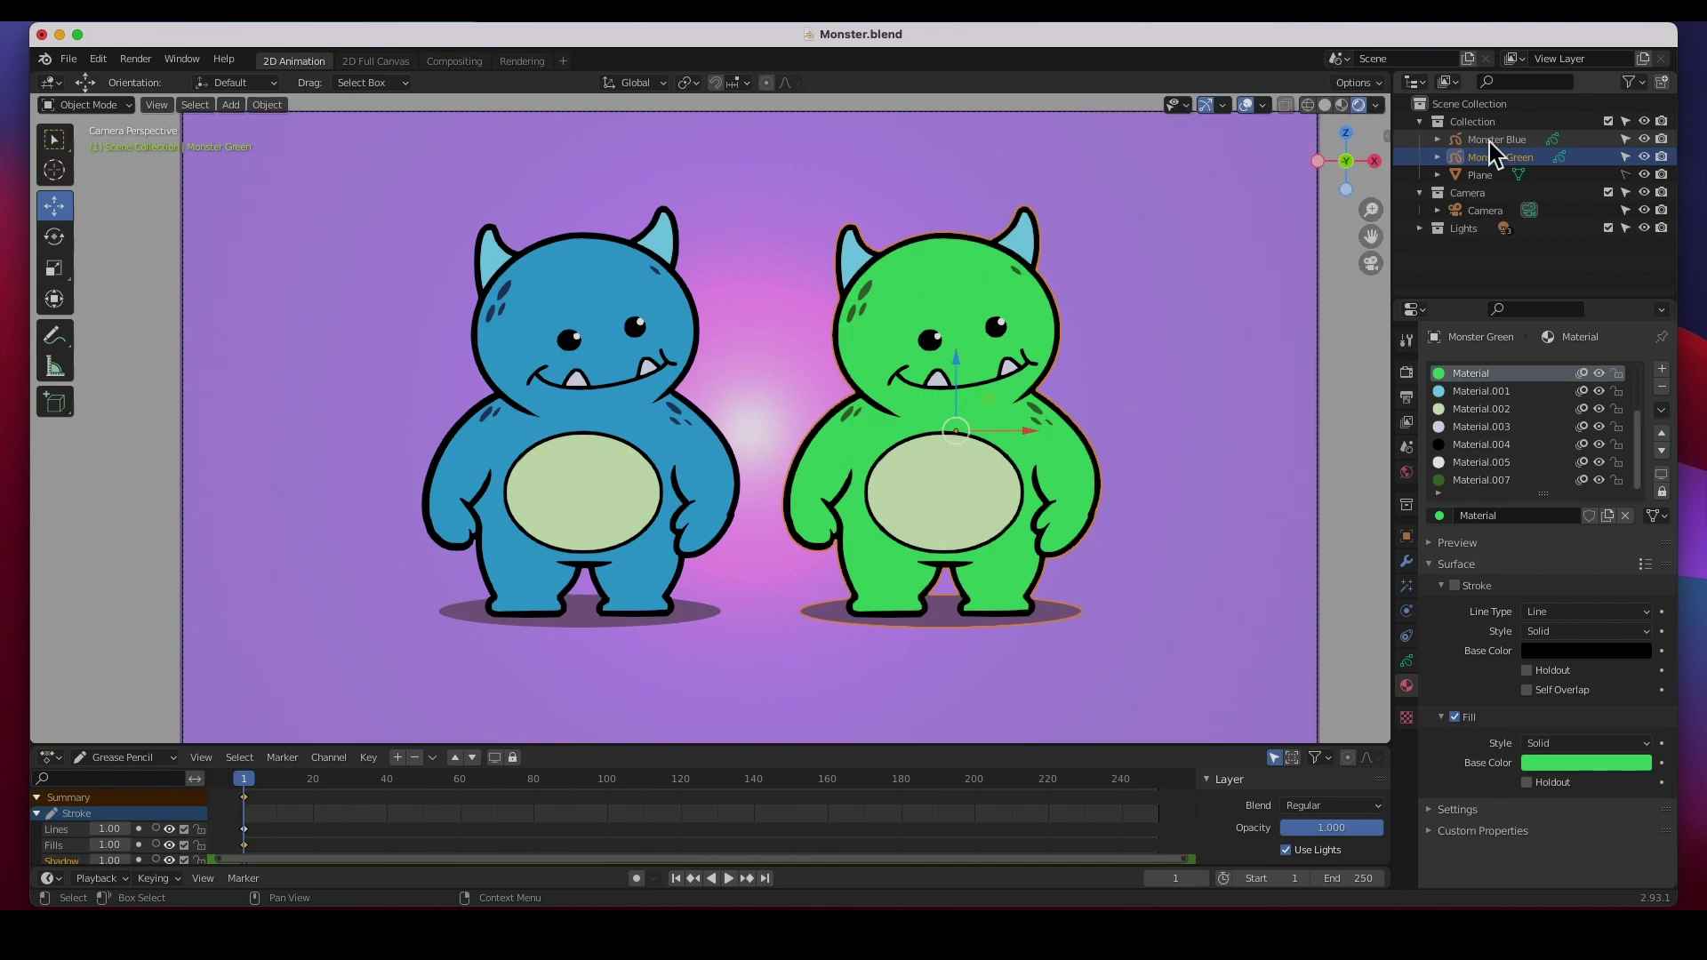
# - Browse the Add > Grease Pencil options, then reselect Monster Green after Monster Blue
pyautogui.click(230, 105)
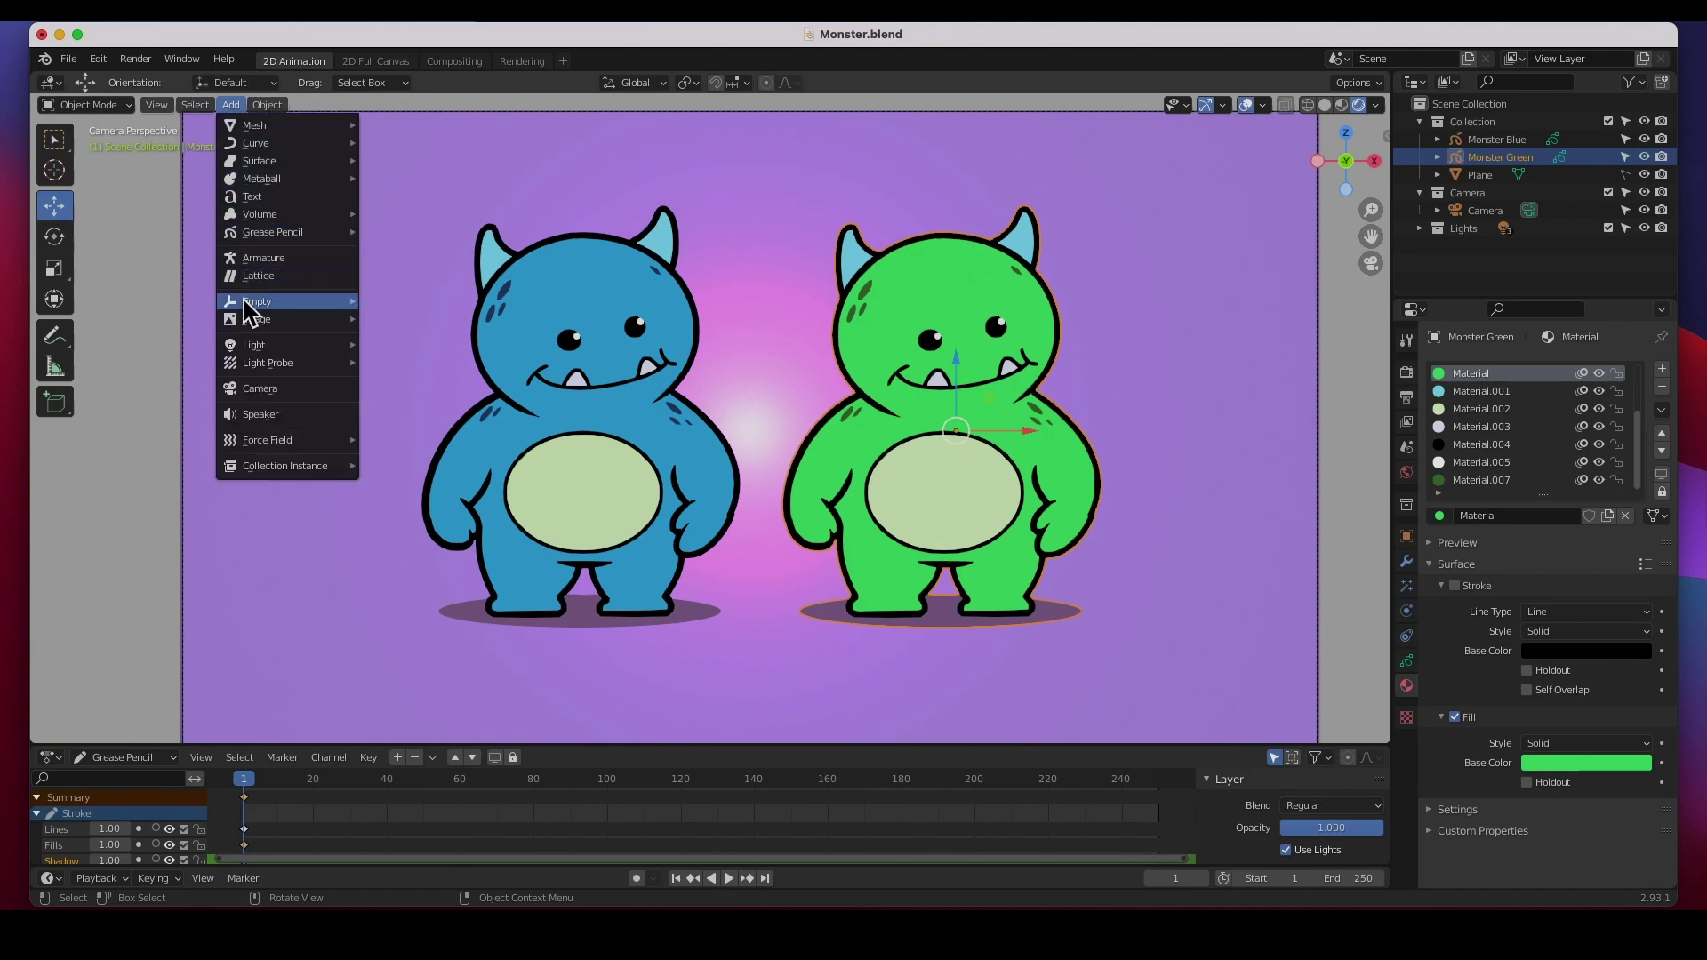
pyautogui.moveTo(271, 232)
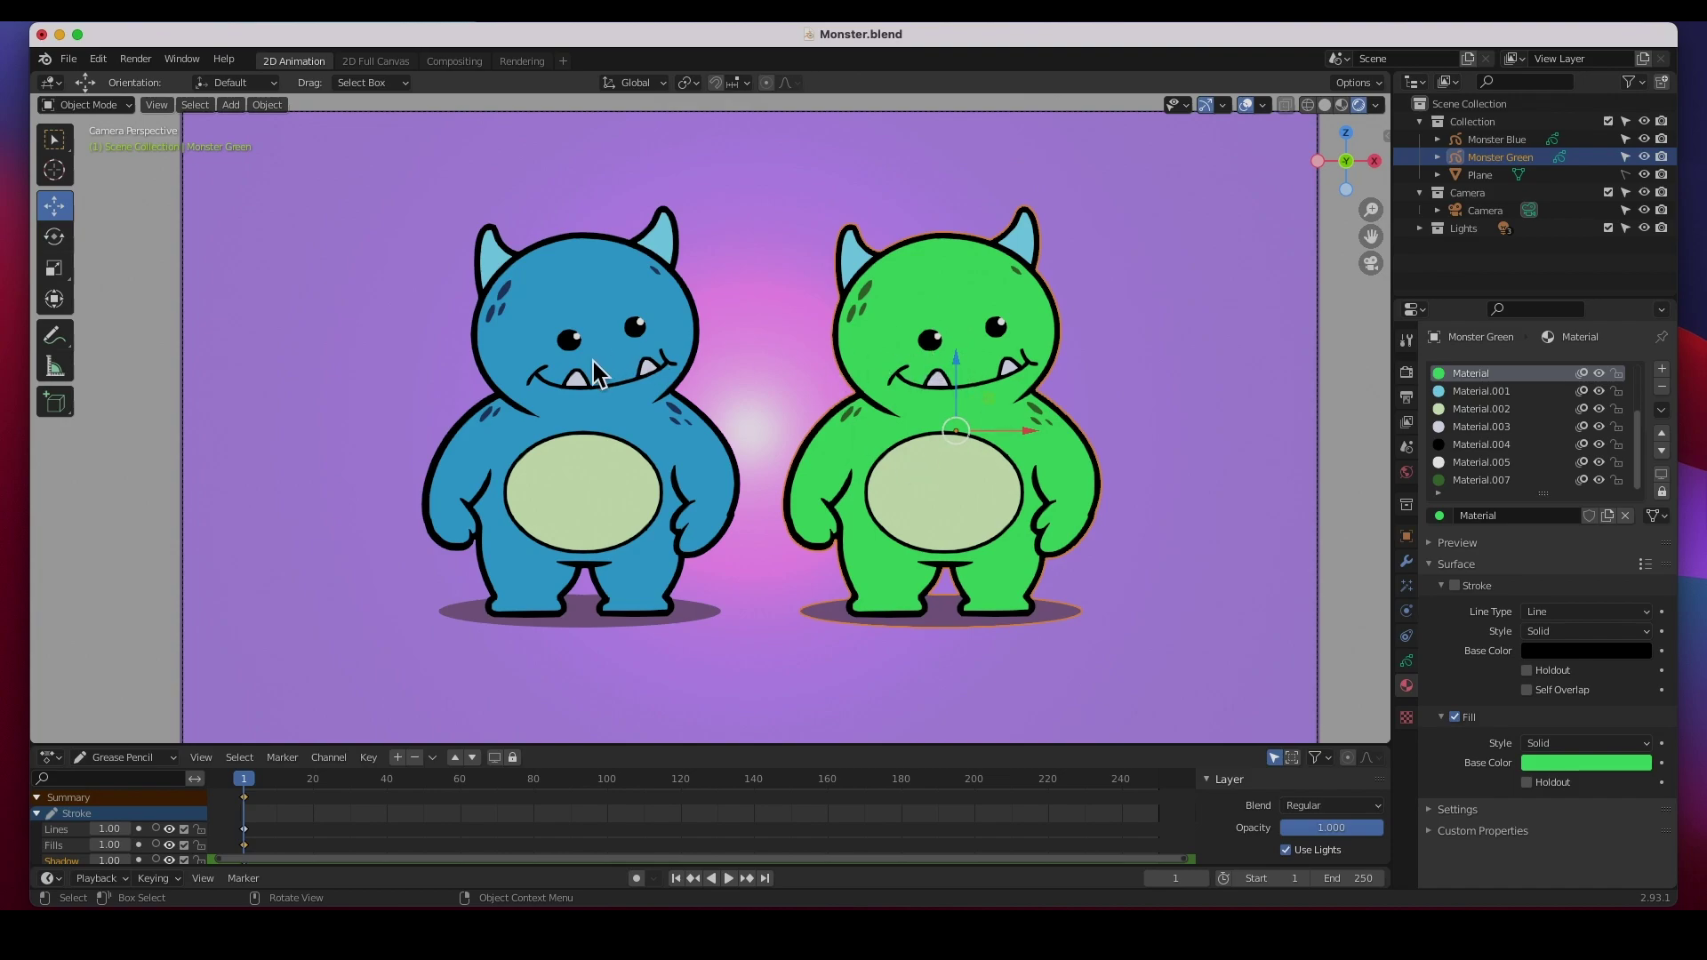
pyautogui.click(633, 342)
pyautogui.click(930, 349)
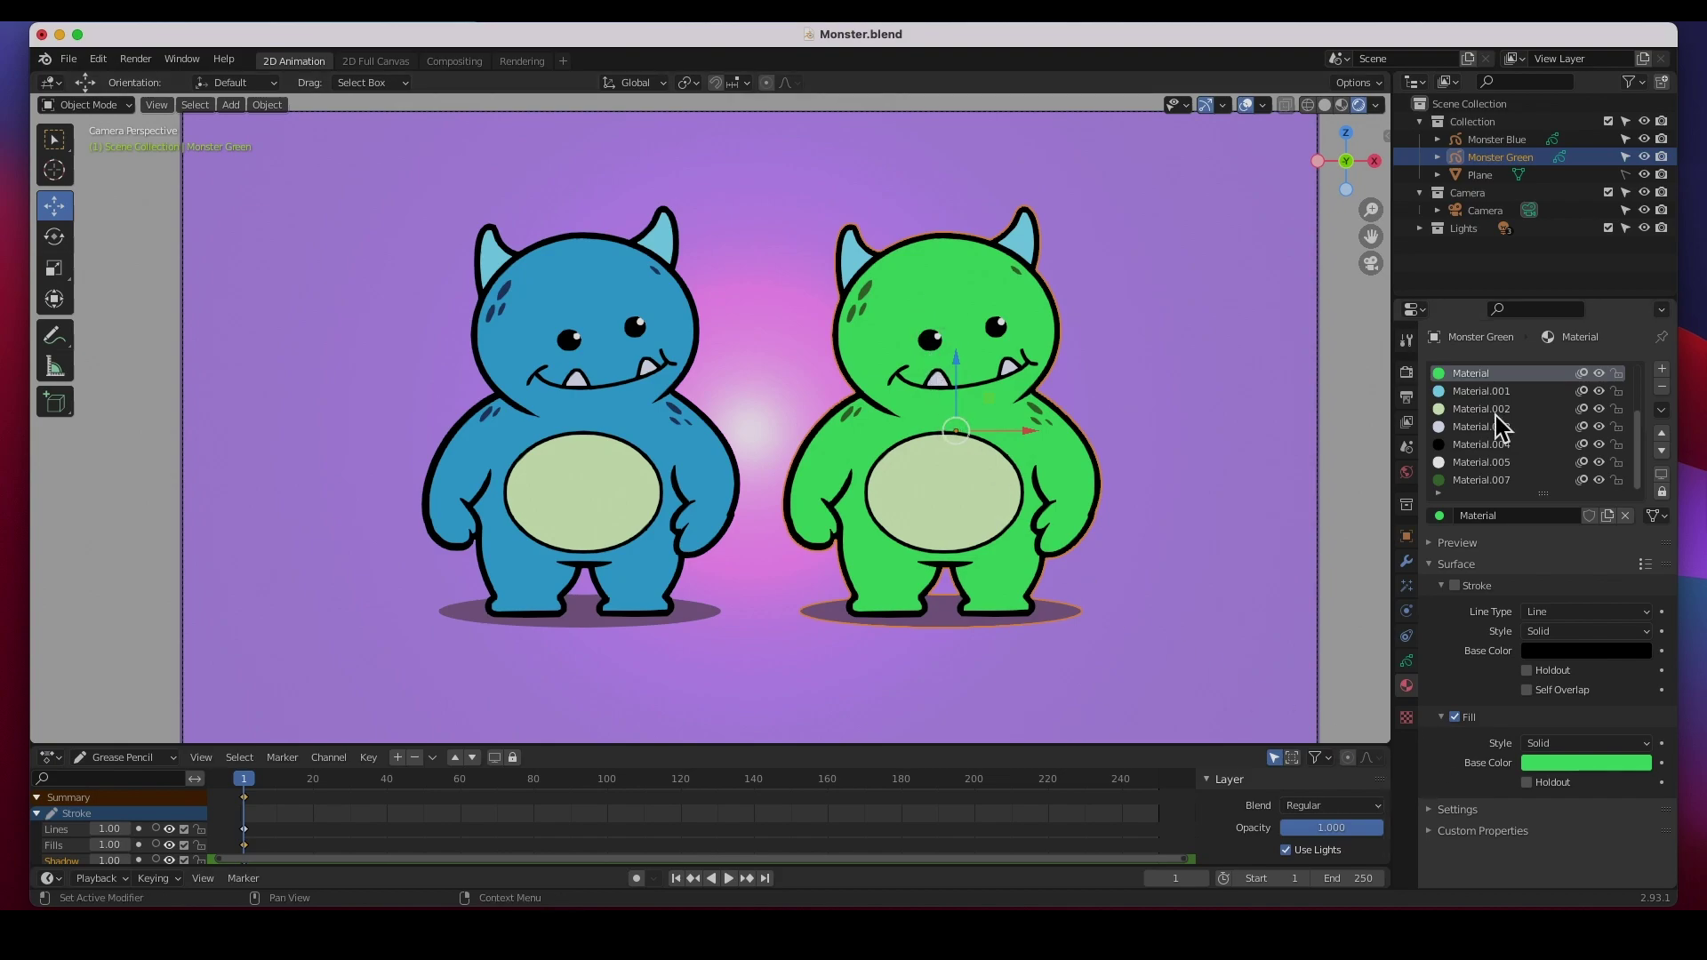
# - Scroll the material slots and bring up Monster Green's Object Data layer list
pyautogui.scroll(4, 1501, 438)
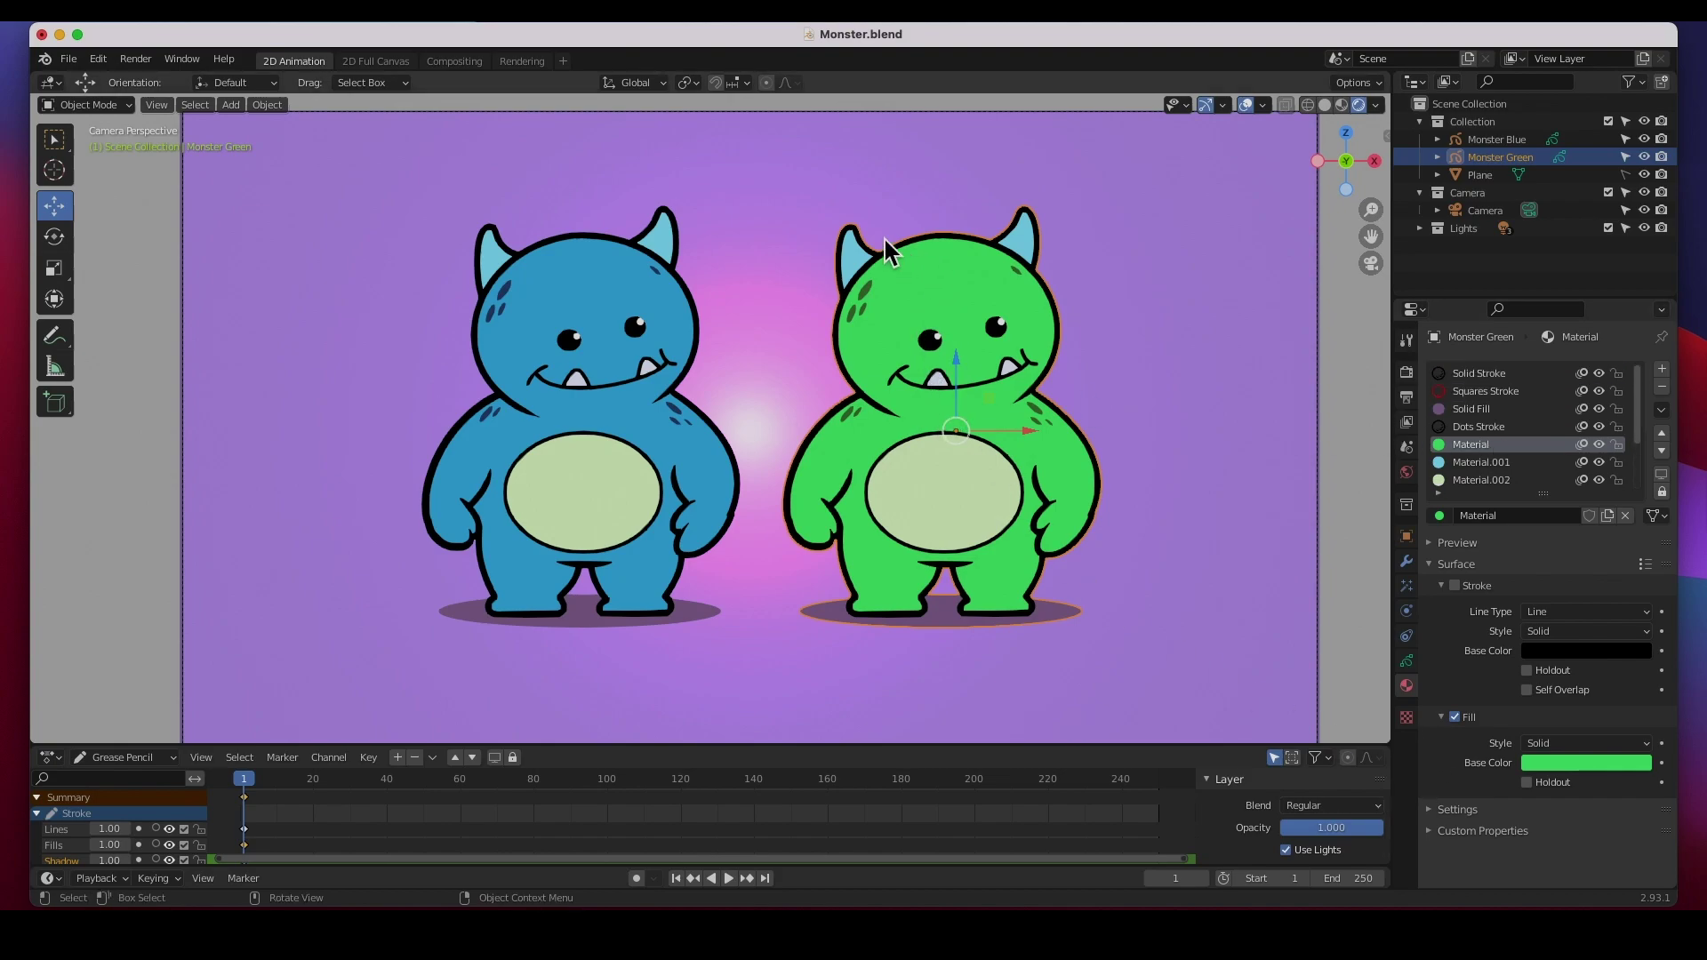
pyautogui.scroll(-4, 1525, 463)
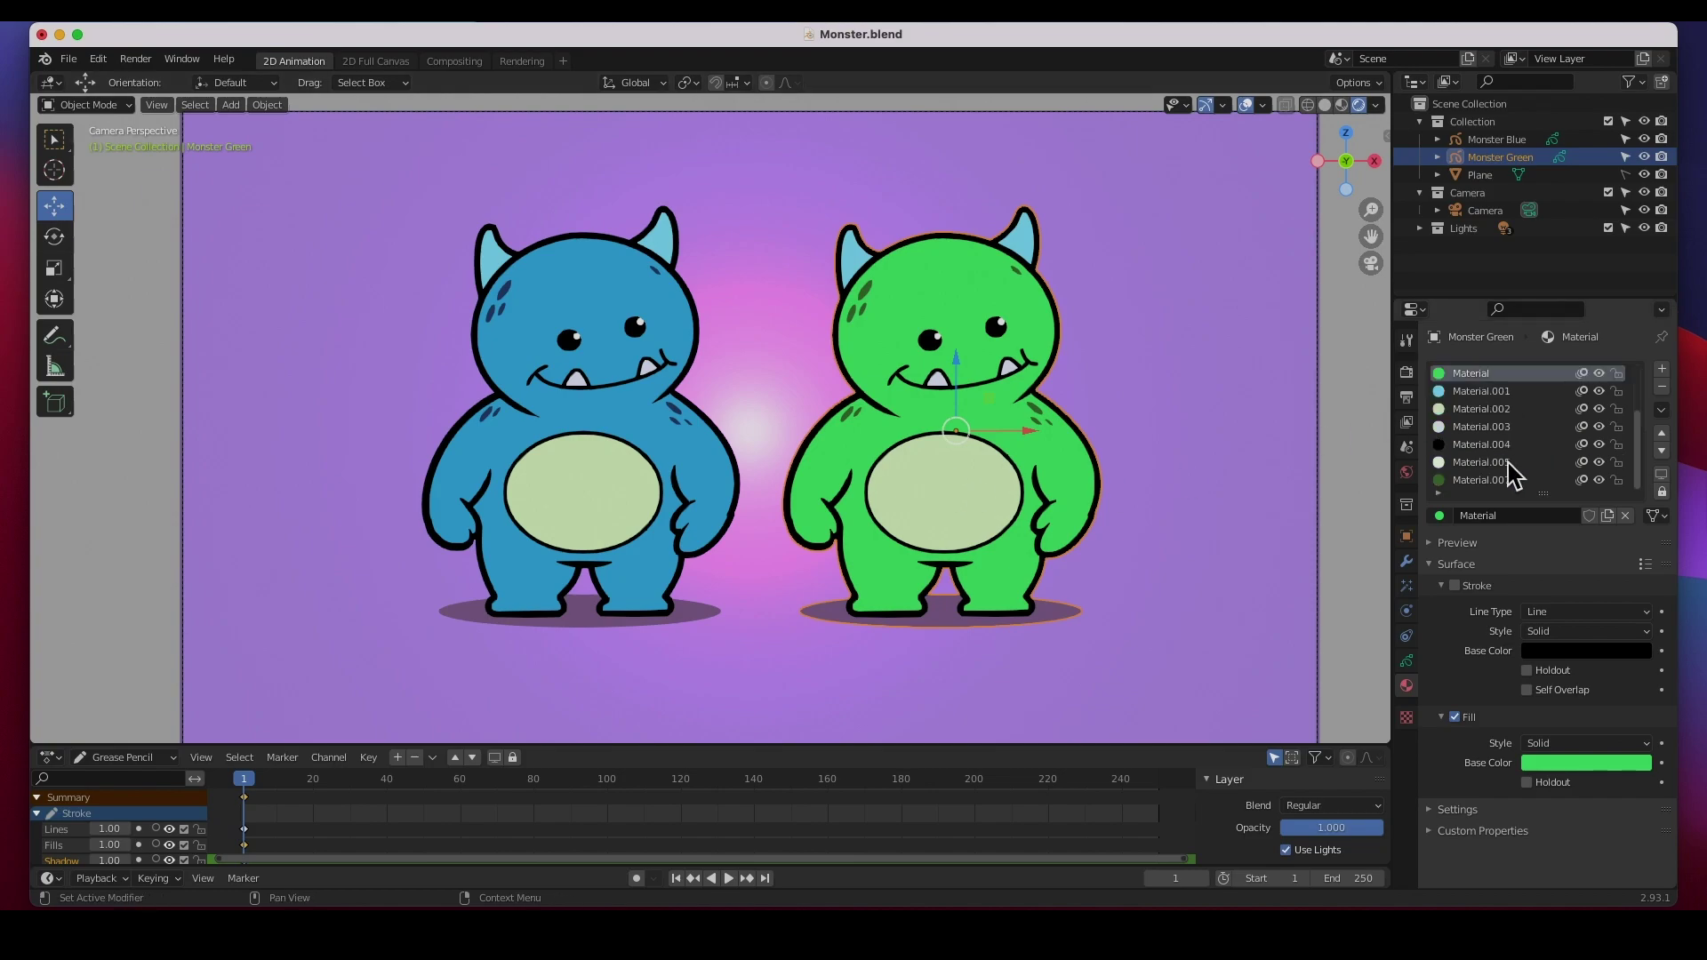
pyautogui.click(1407, 662)
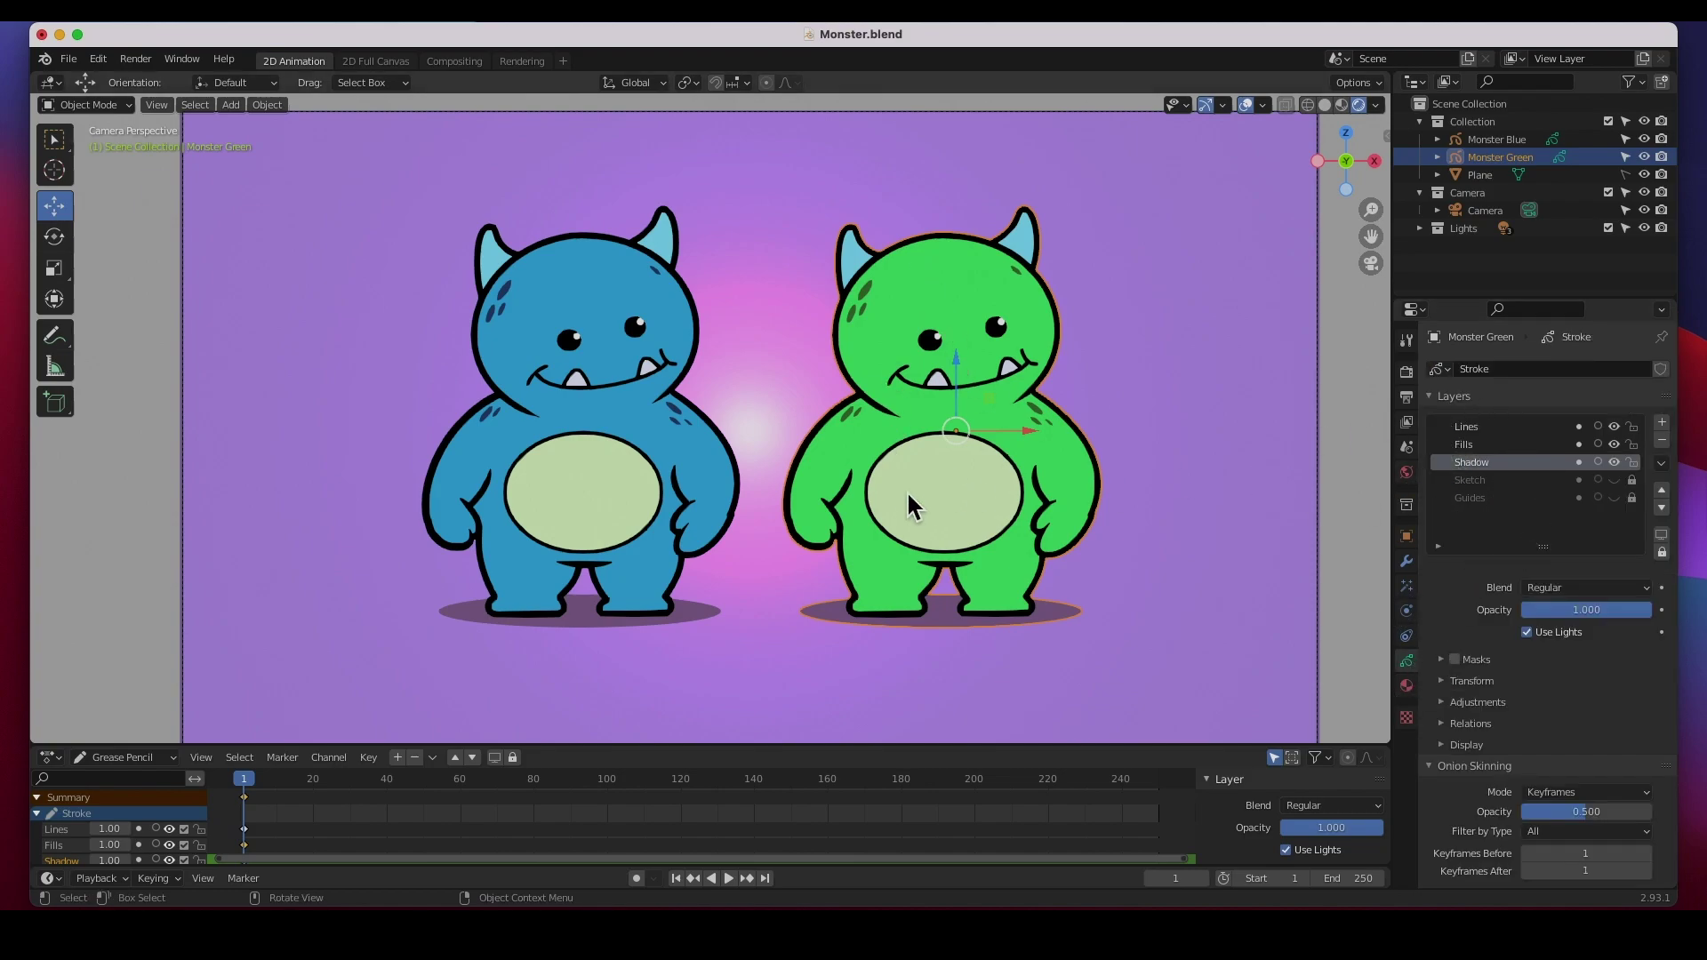
# - Hide and re-show the Lines, Fills and Shadow layers one at a time to compare them
pyautogui.click(1615, 427)
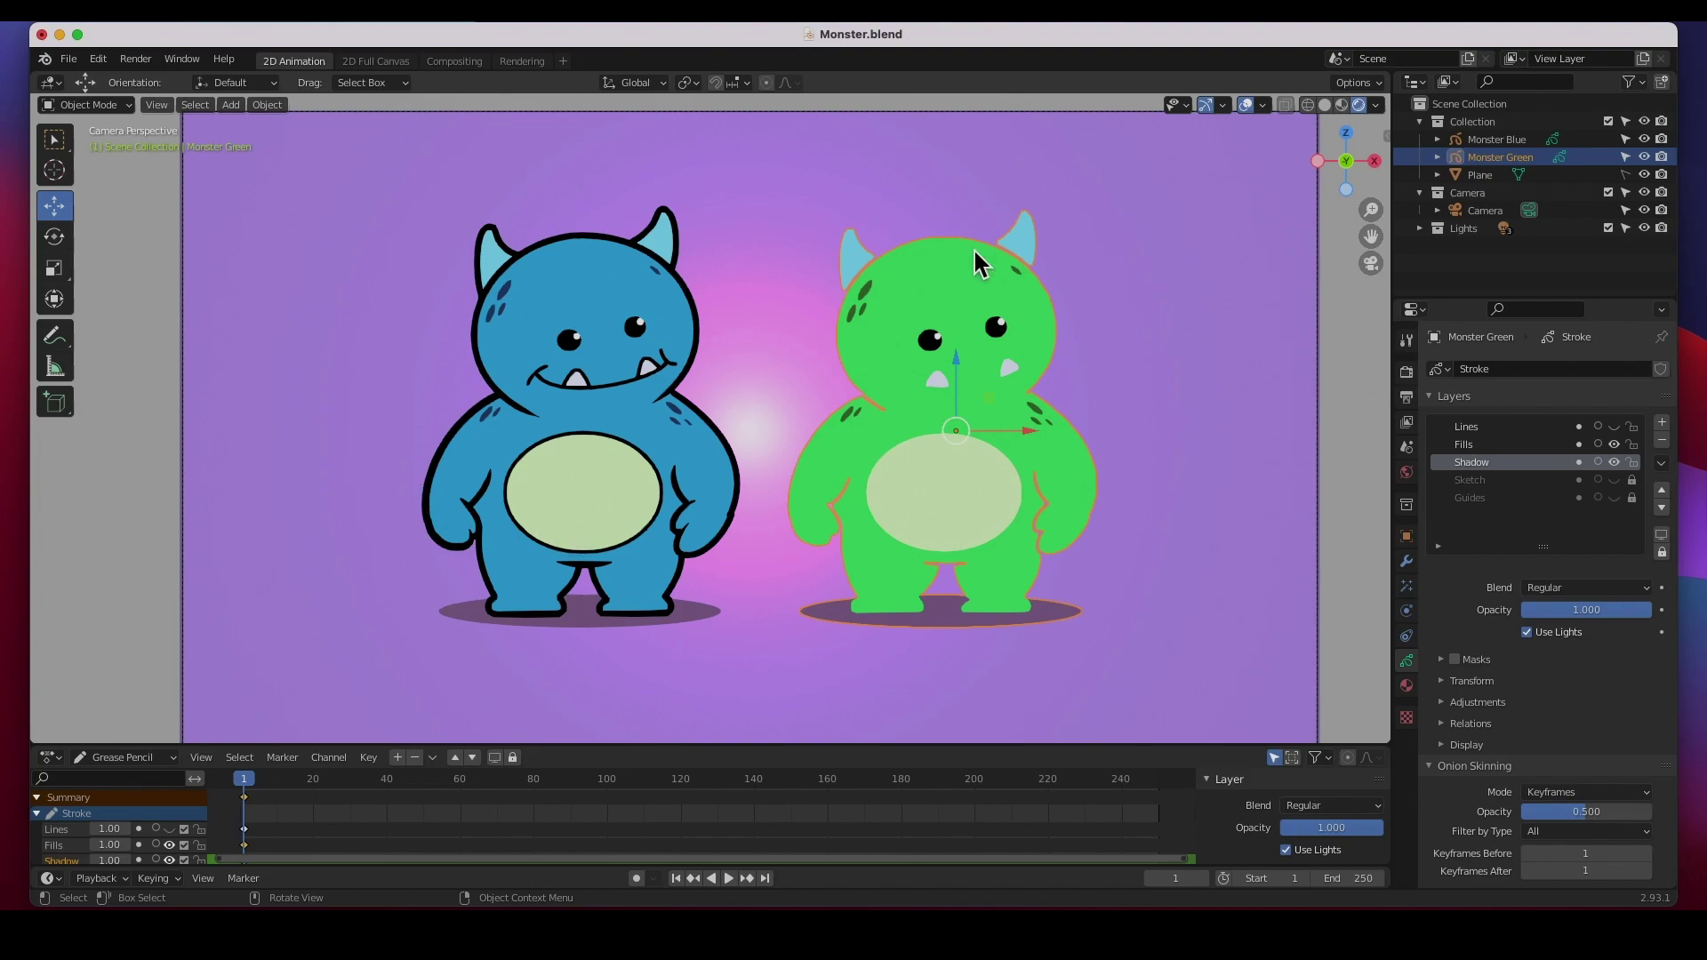
pyautogui.click(1614, 427)
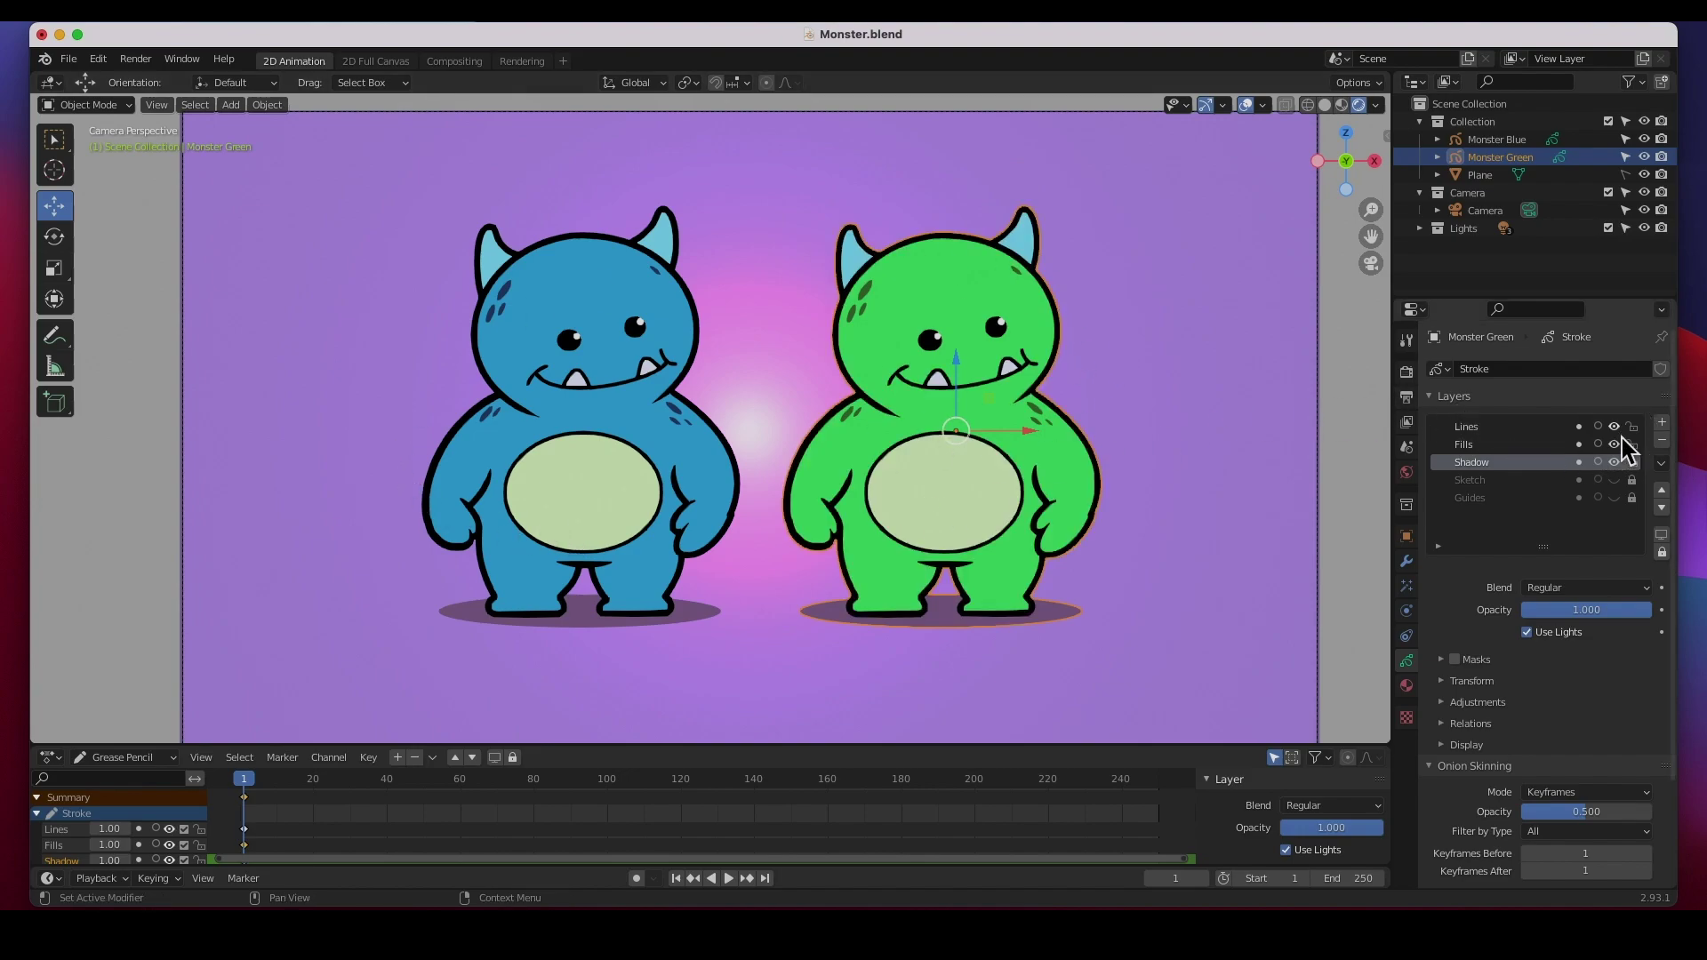
pyautogui.click(1615, 444)
pyautogui.click(1615, 445)
pyautogui.click(1615, 463)
pyautogui.click(1615, 462)
# - Preview the Sketch and Guides layers, then hide them and restore the finished layers
pyautogui.click(1614, 480)
pyautogui.click(1614, 480)
pyautogui.click(1614, 498)
pyautogui.keyDown('ctrl'); pyautogui.click(1615, 480); pyautogui.keyUp('ctrl')
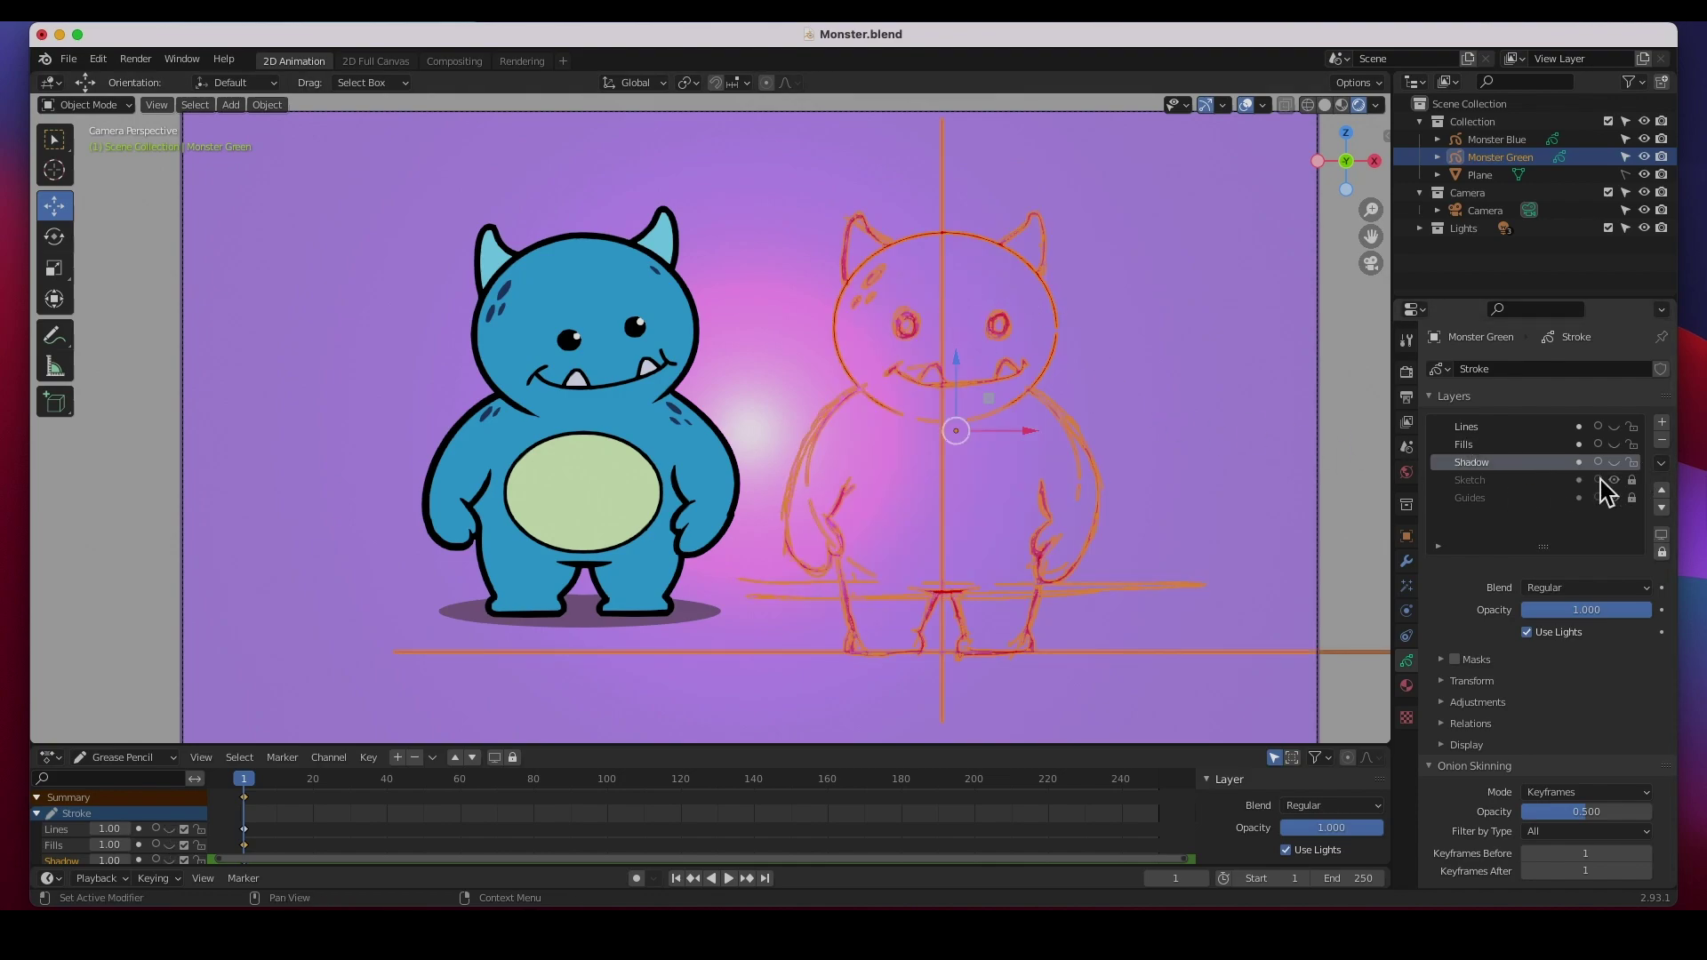
pyautogui.moveTo(1614, 498); pyautogui.dragTo(1615, 428)
pyautogui.click(1615, 463)
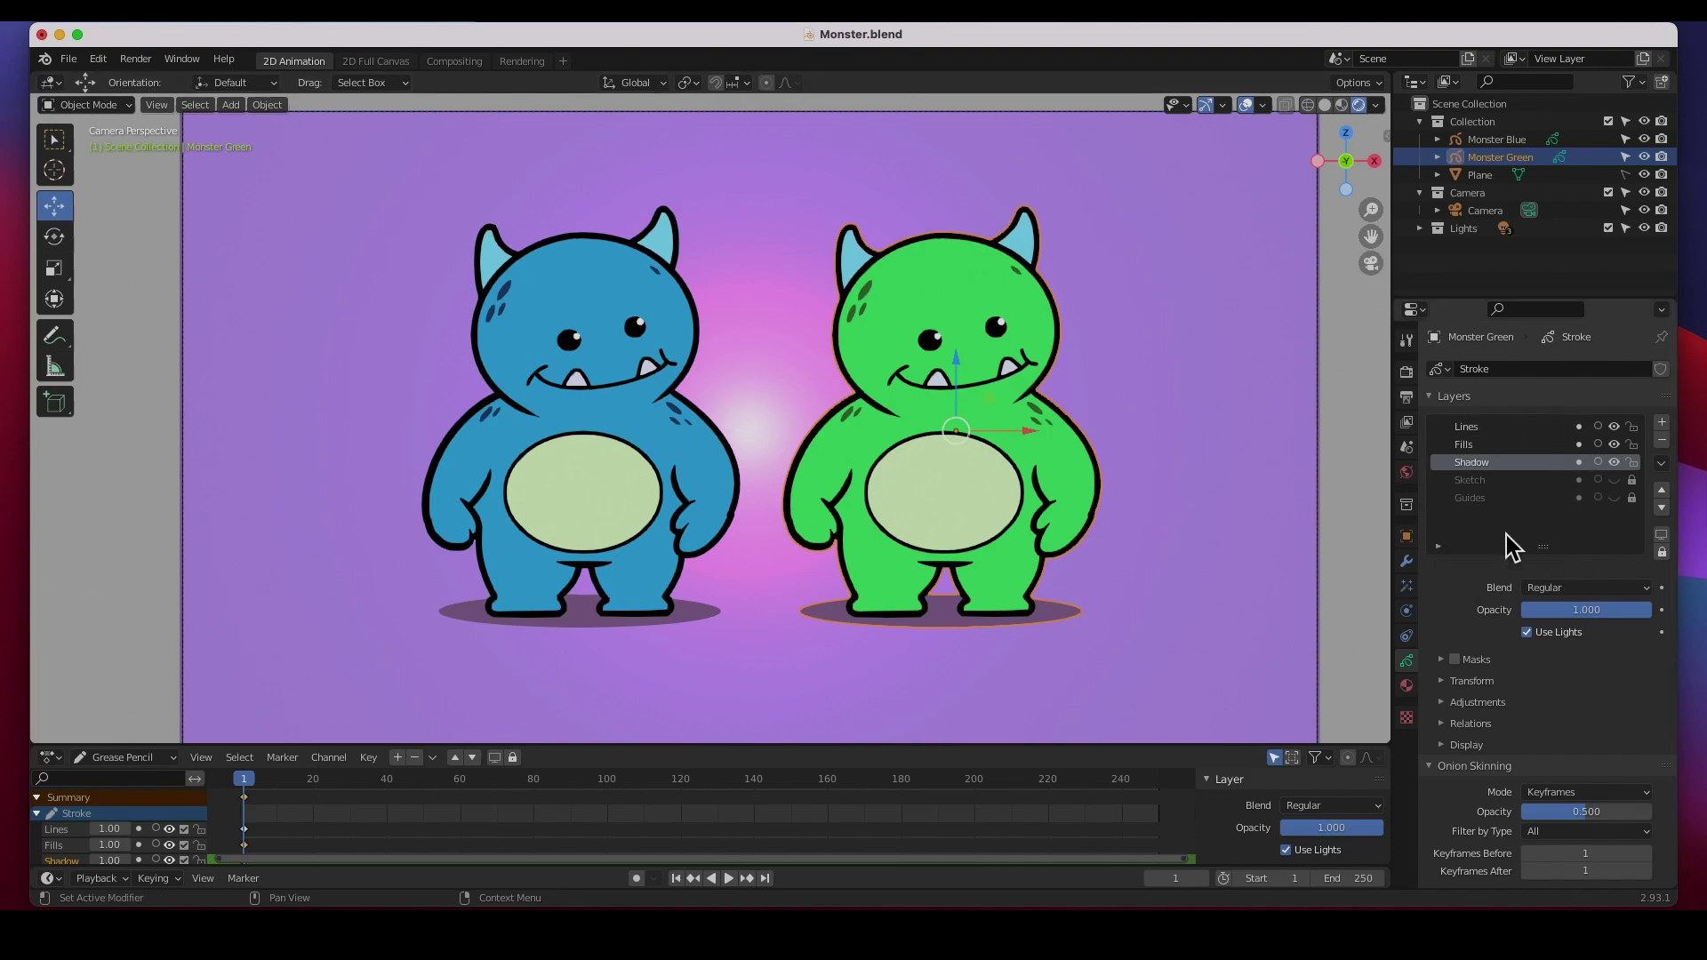
# - Return to the Material tab and toggle the Fills layer from Monster Green's Outliner listing
pyautogui.click(1406, 686)
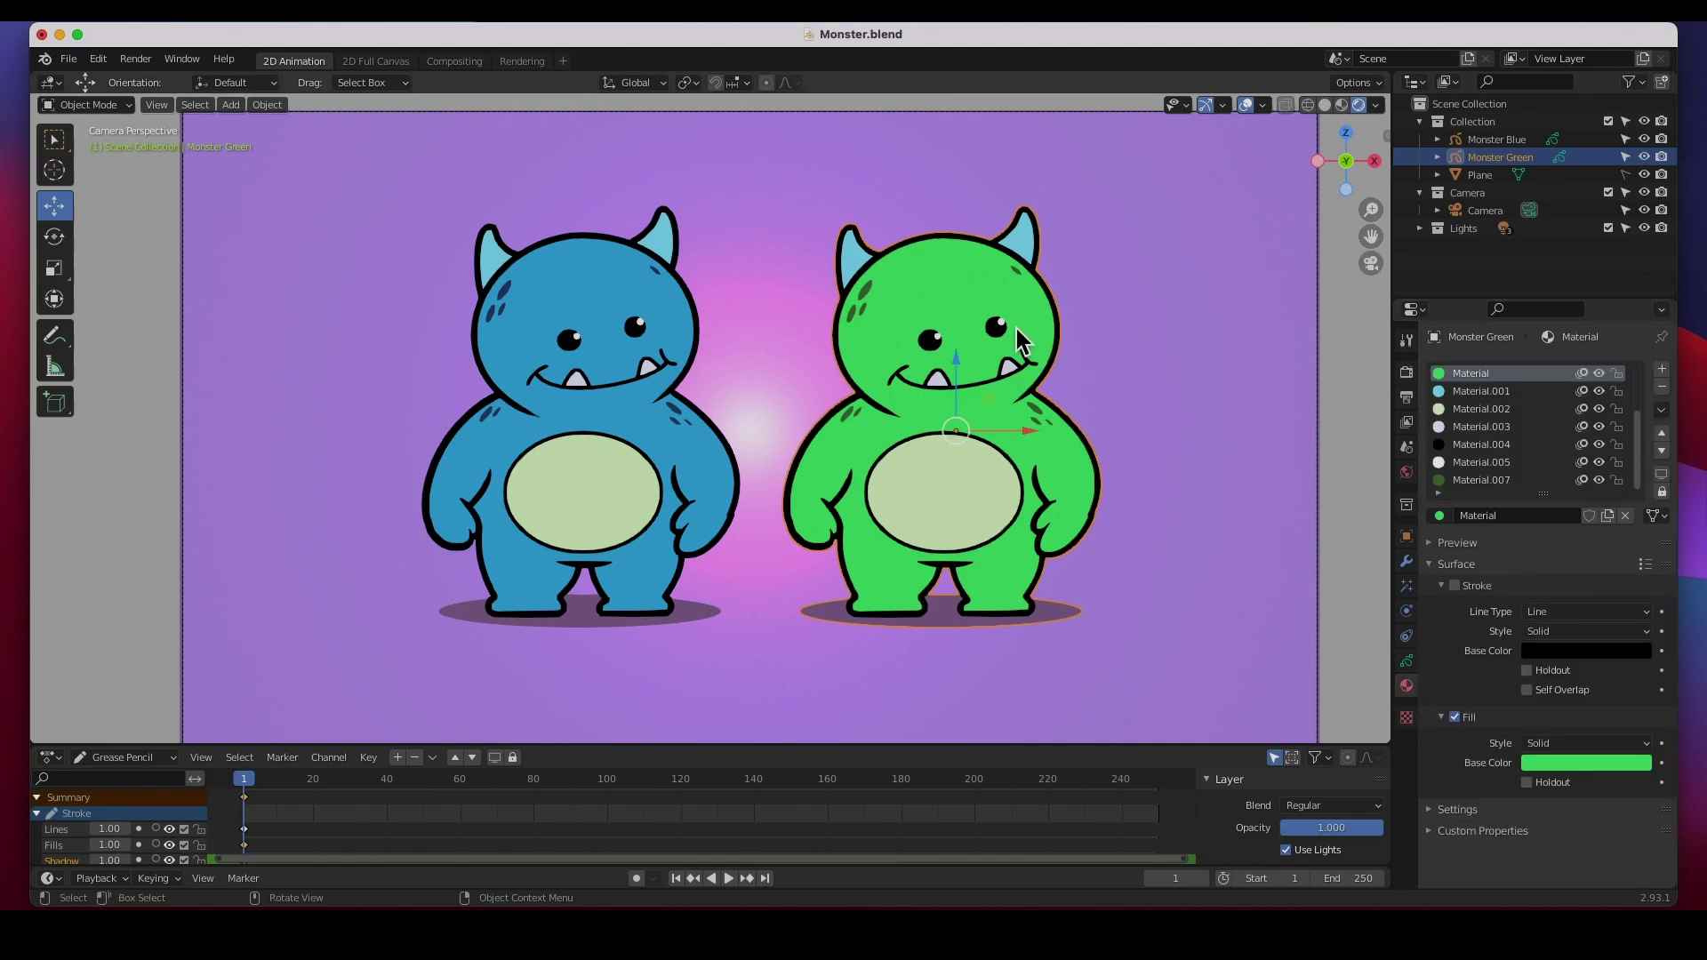
pyautogui.click(1437, 158)
pyautogui.click(1455, 175)
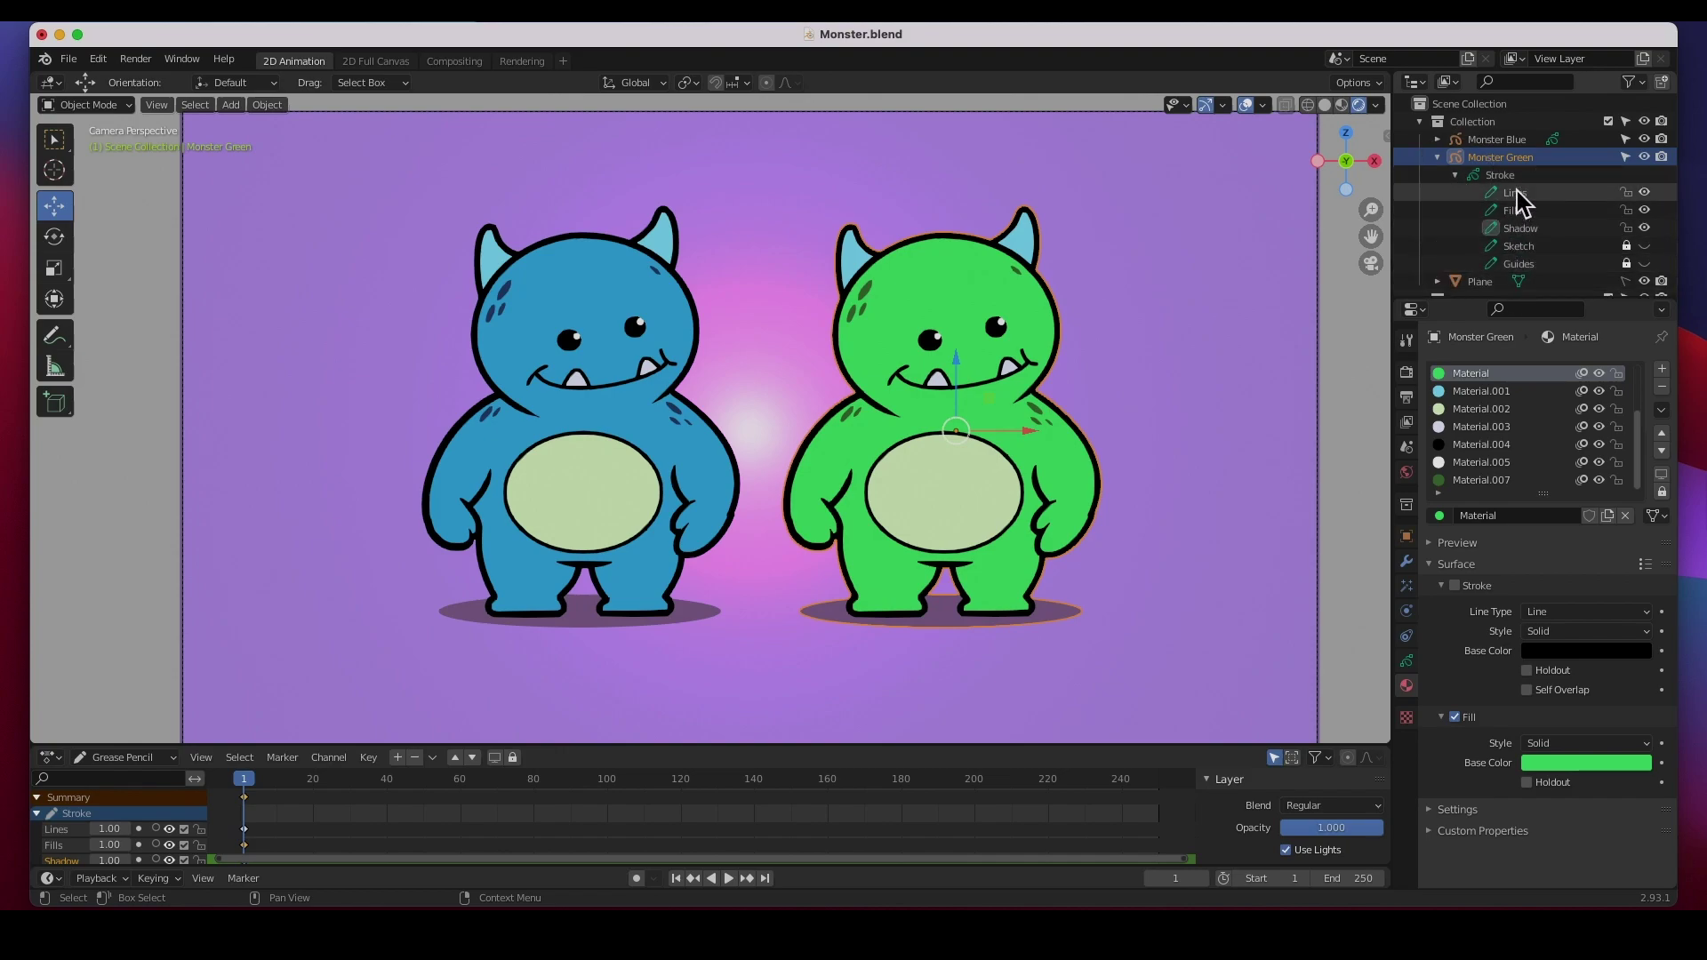
pyautogui.click(1644, 211)
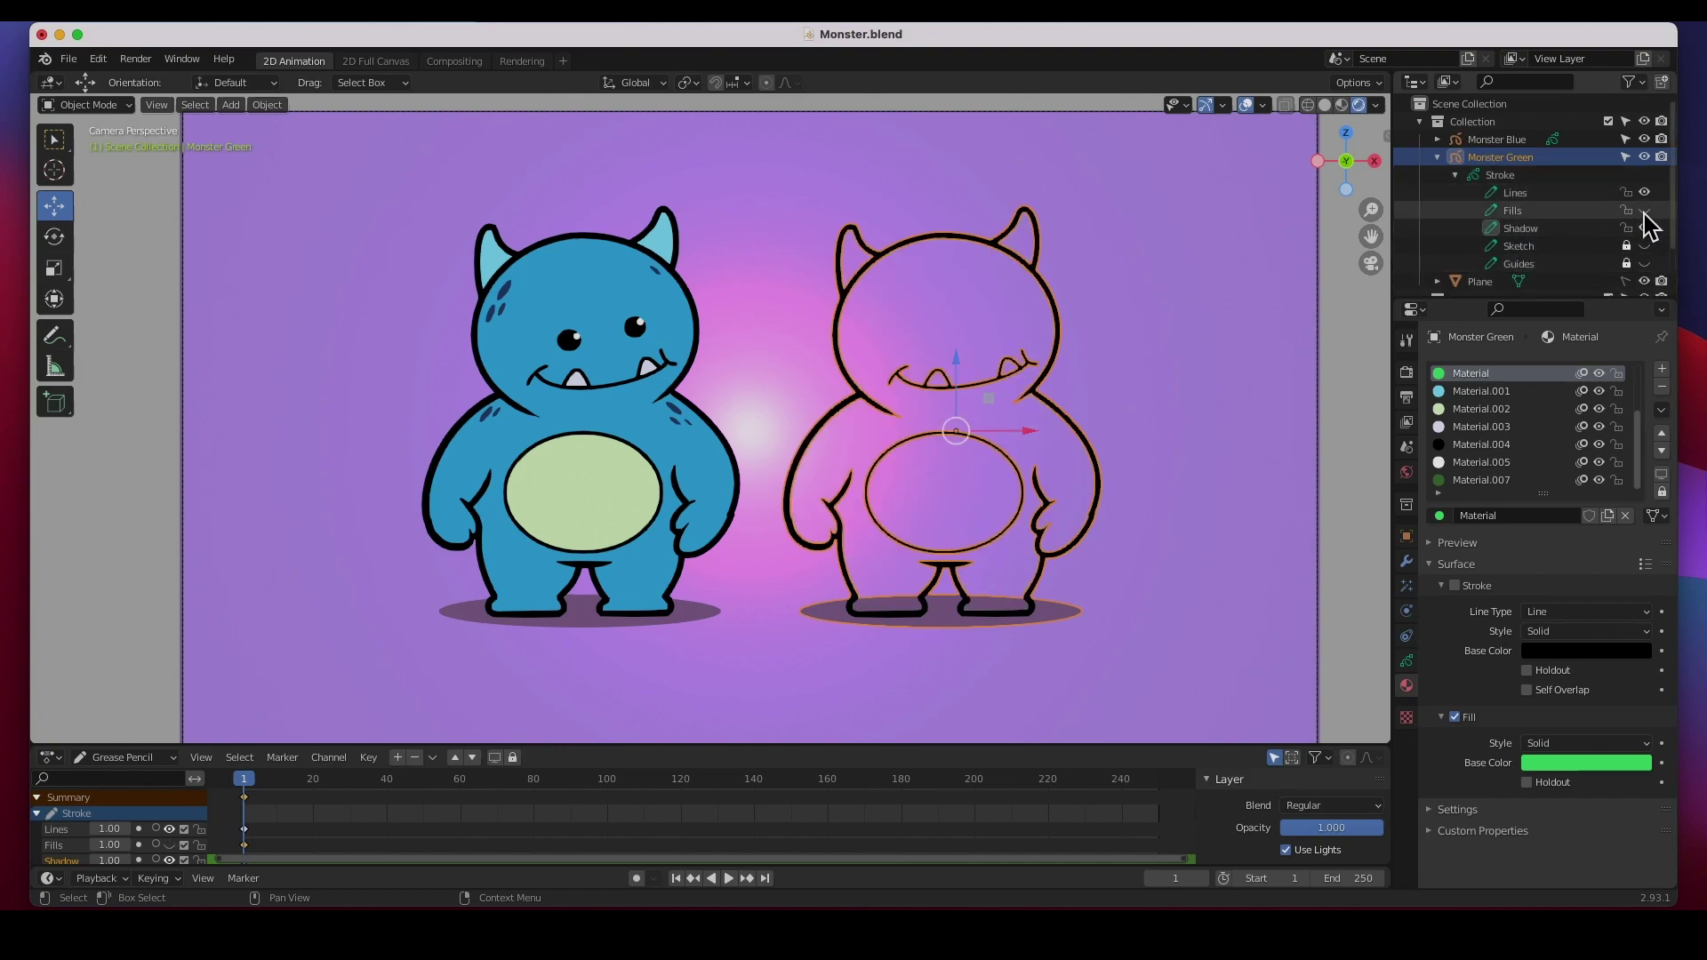
pyautogui.click(1644, 211)
pyautogui.click(1437, 158)
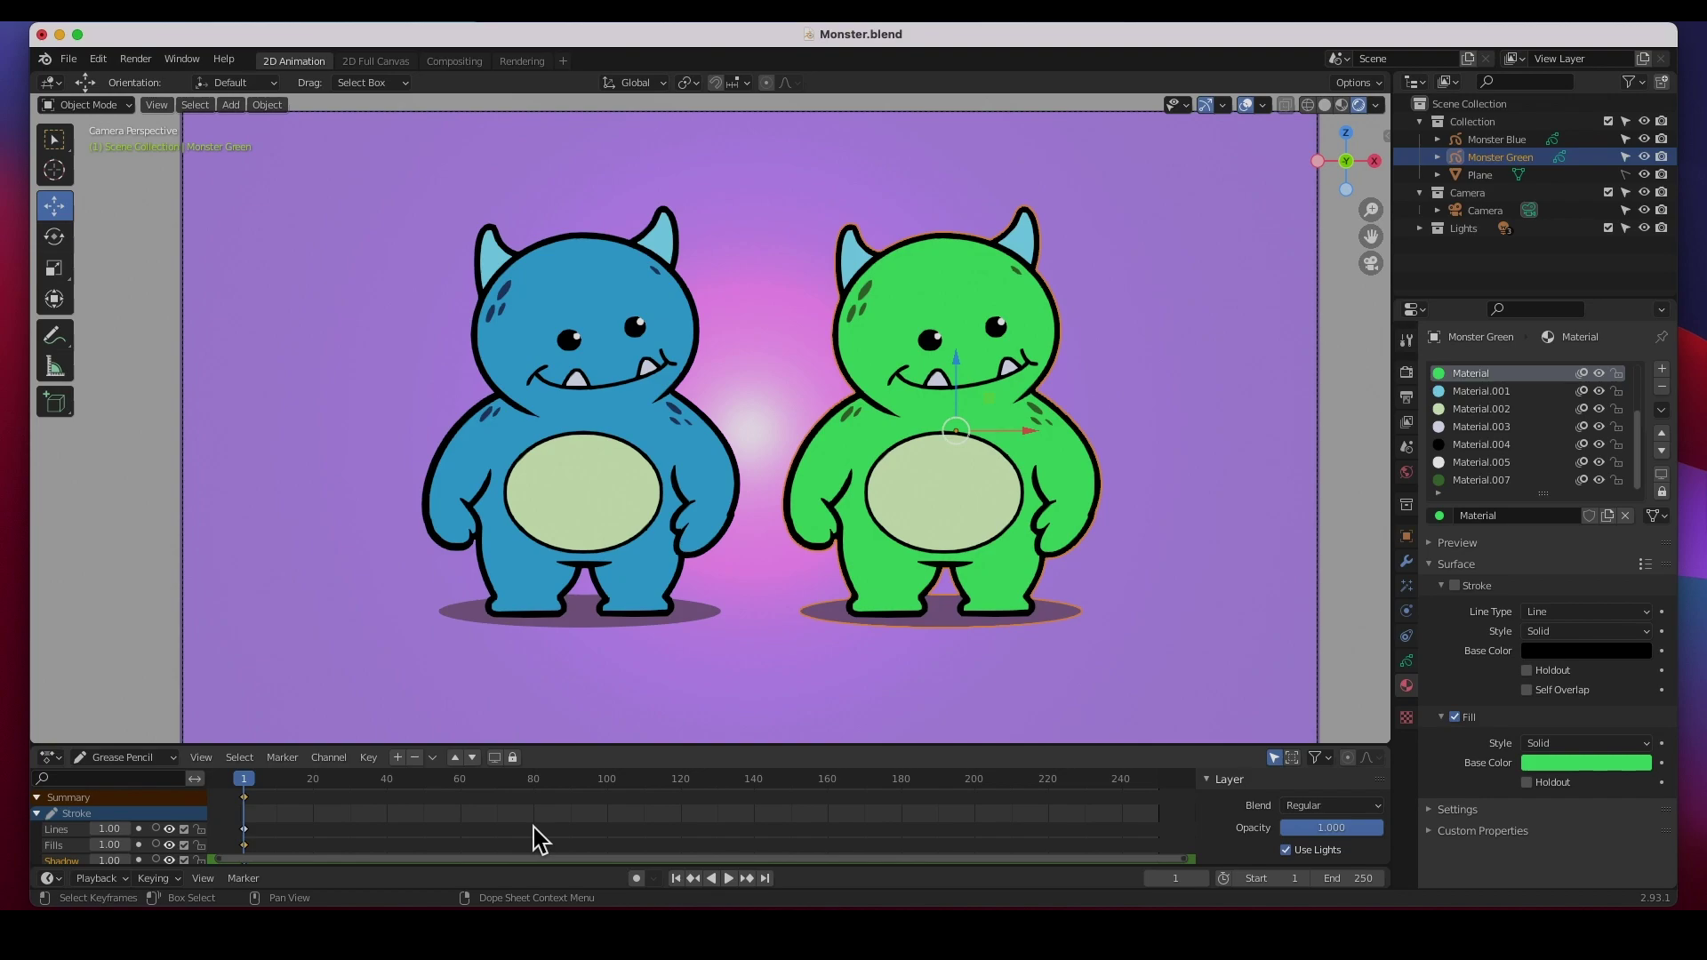
# - Enlarge the timeline, set the End frame to 40, and fit the view to frames 1–40
pyautogui.moveTo(518, 868); pyautogui.dragTo(514, 772)
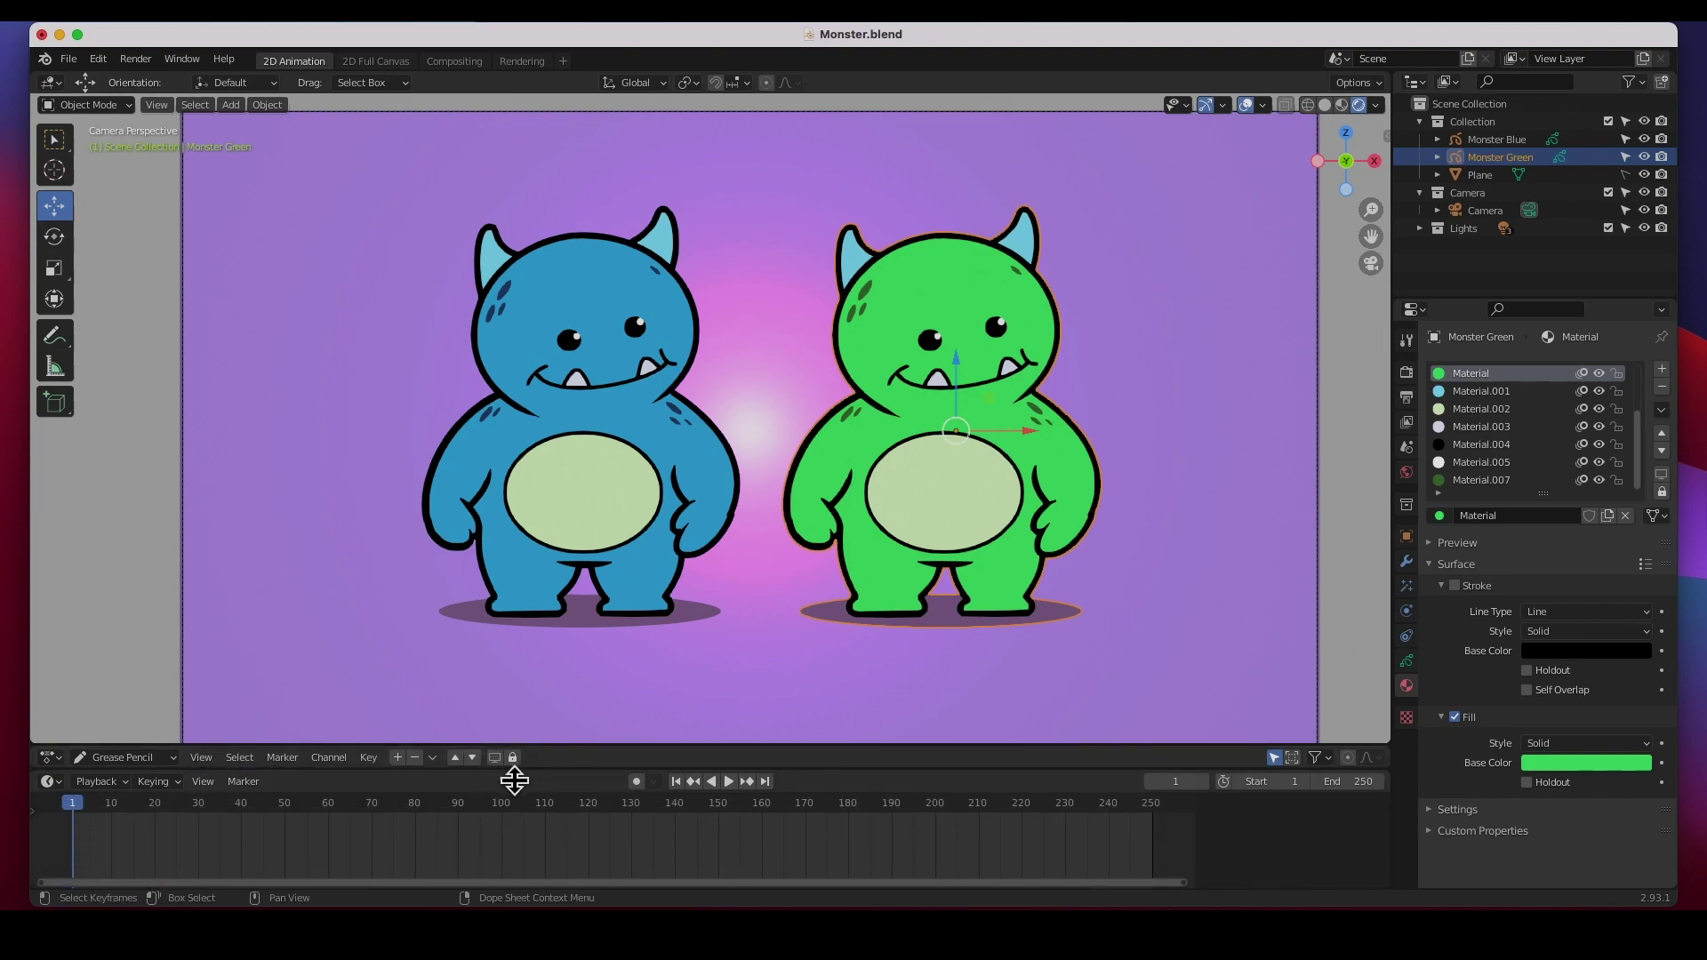
pyautogui.scroll(3, 215, 823)
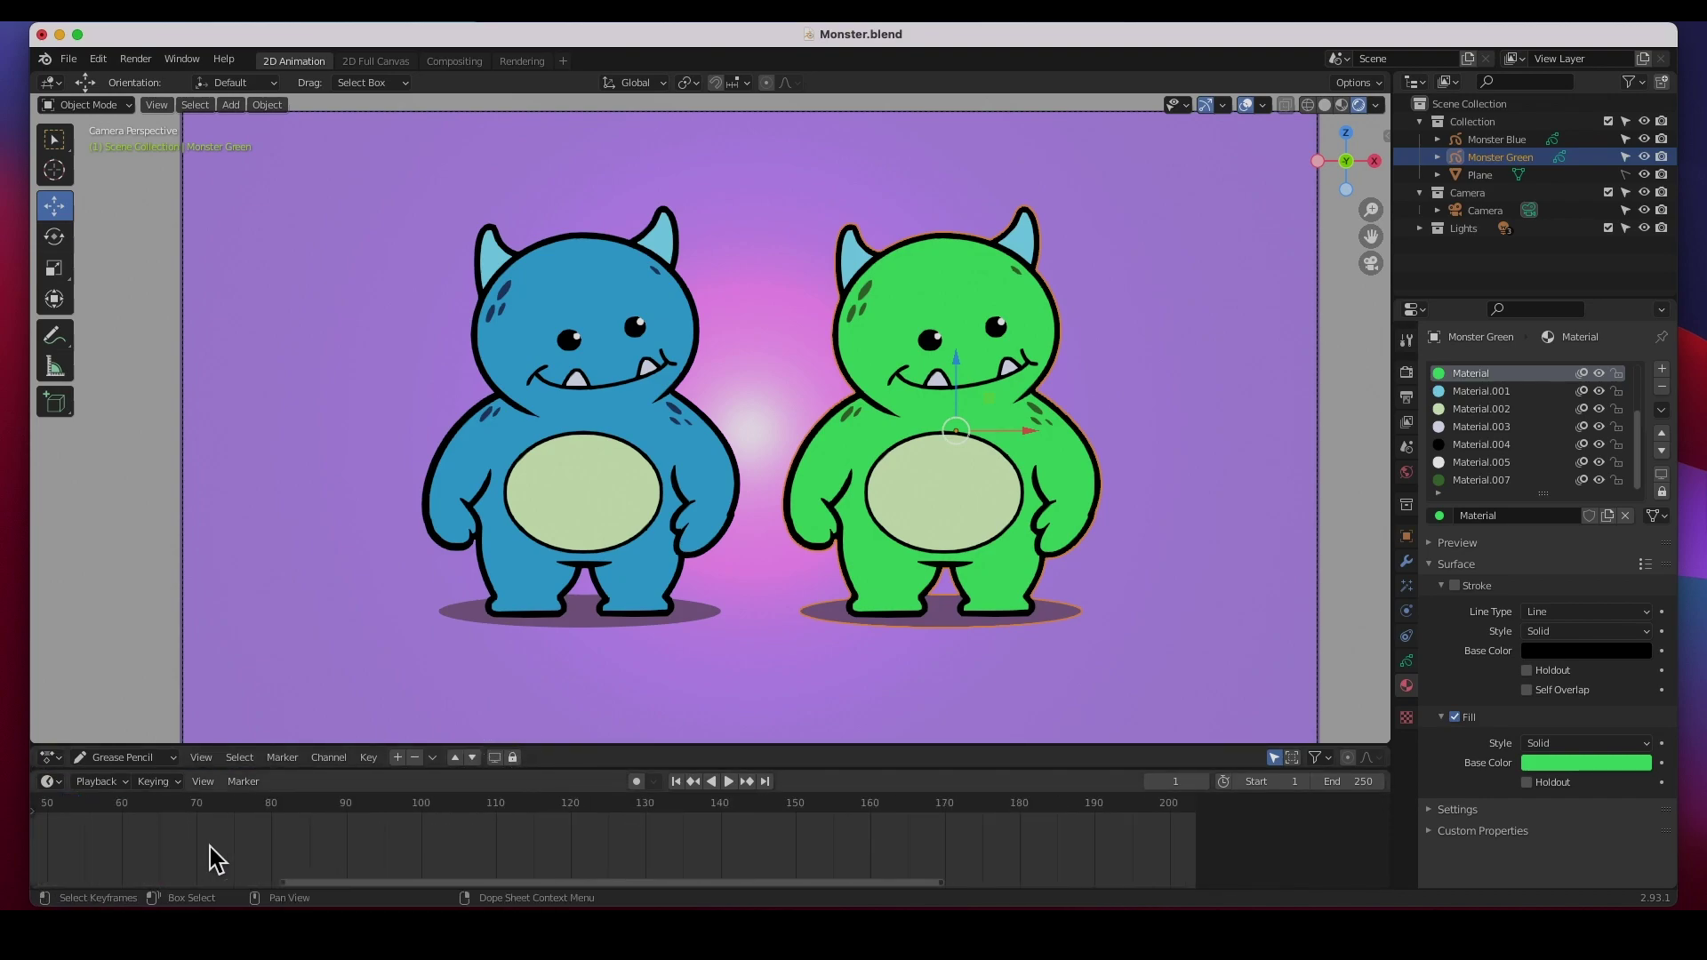
pyautogui.click(1361, 789)
pyautogui.write('40')
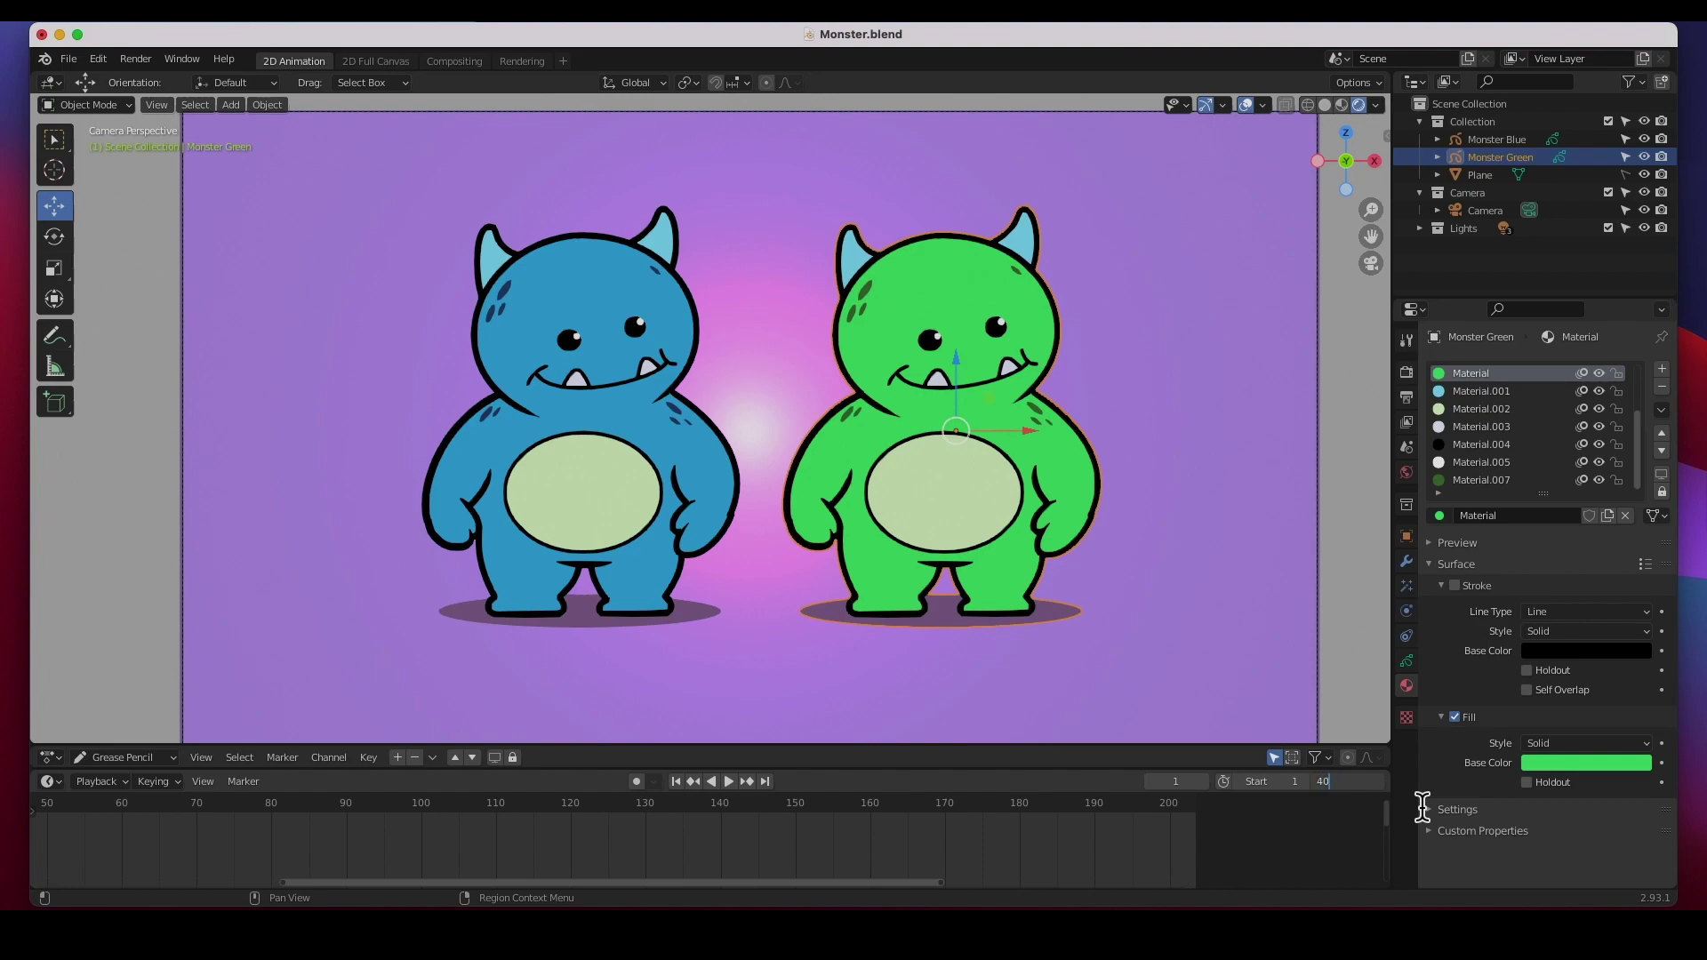
pyautogui.press('Return')
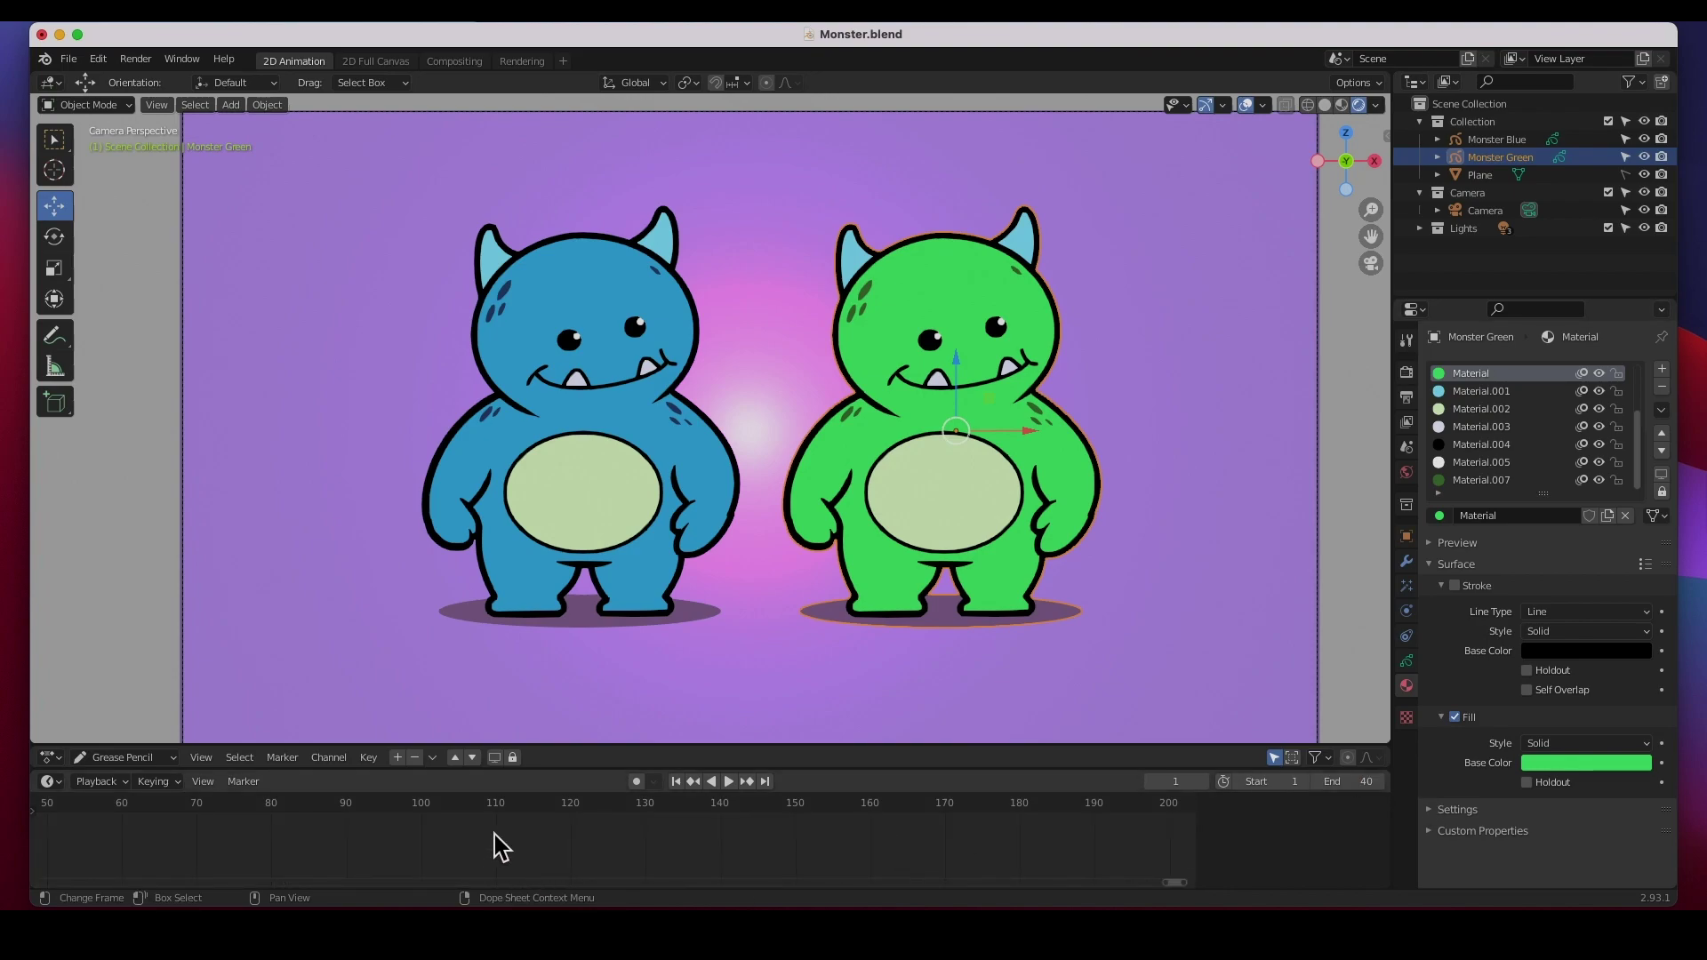
pyautogui.press('Home')
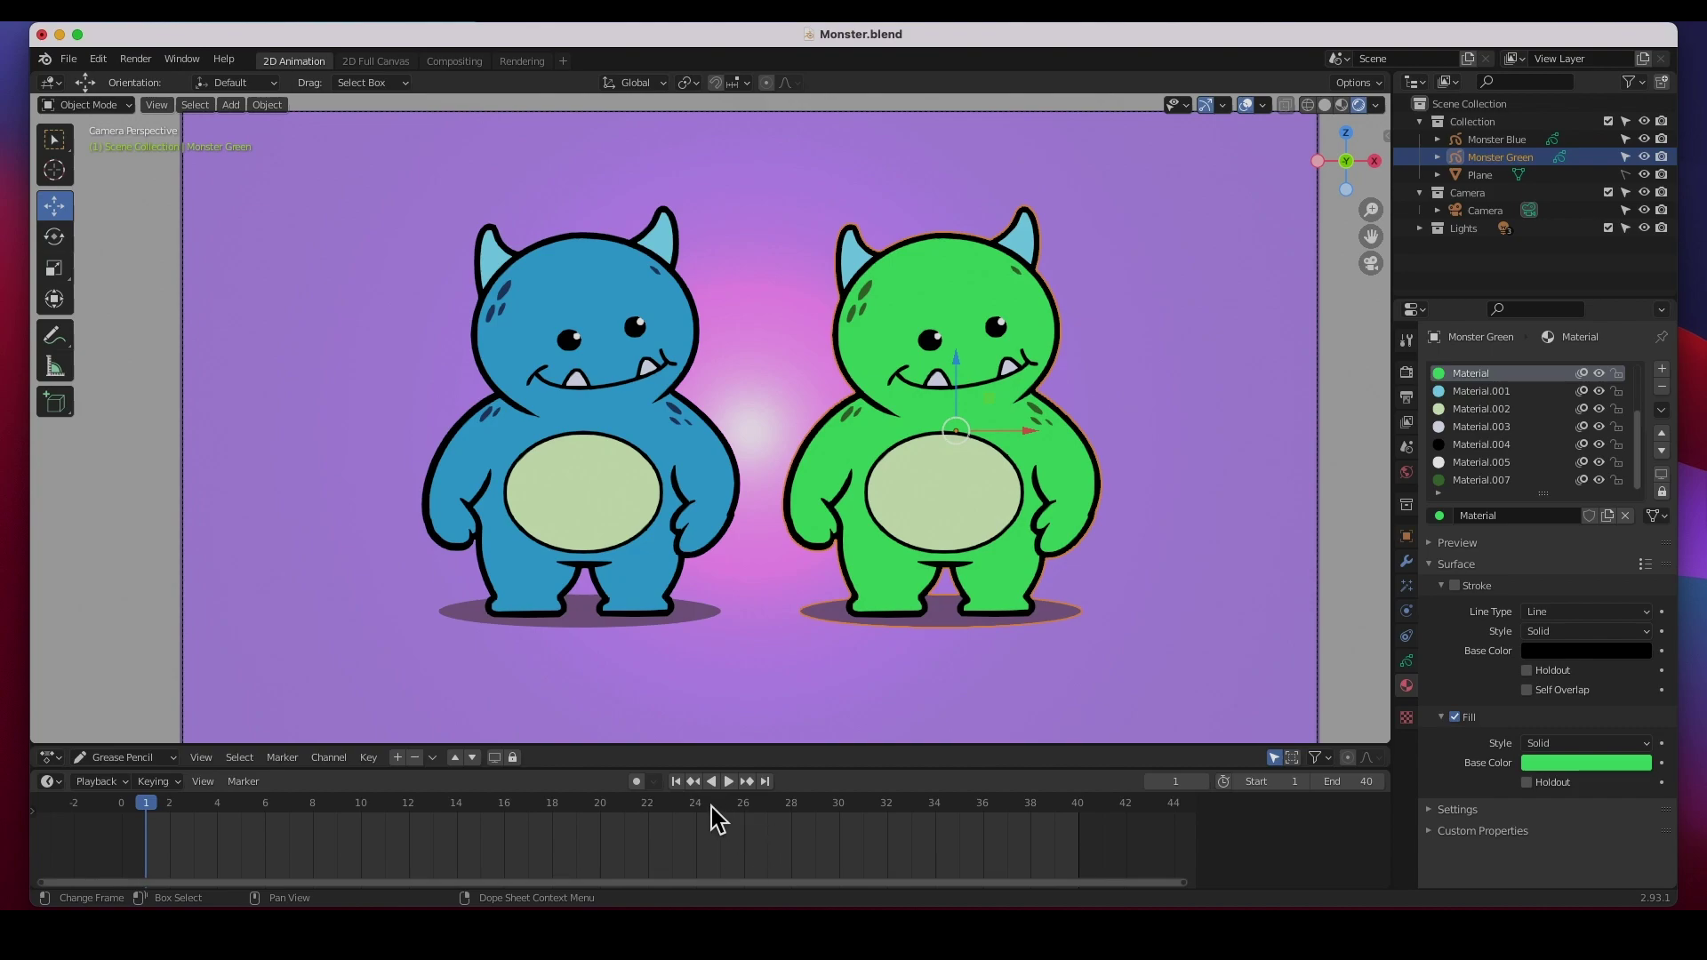
# - Enable auto-keying and insert a Location keyframe for Monster Green at frame 1
pyautogui.click(636, 781)
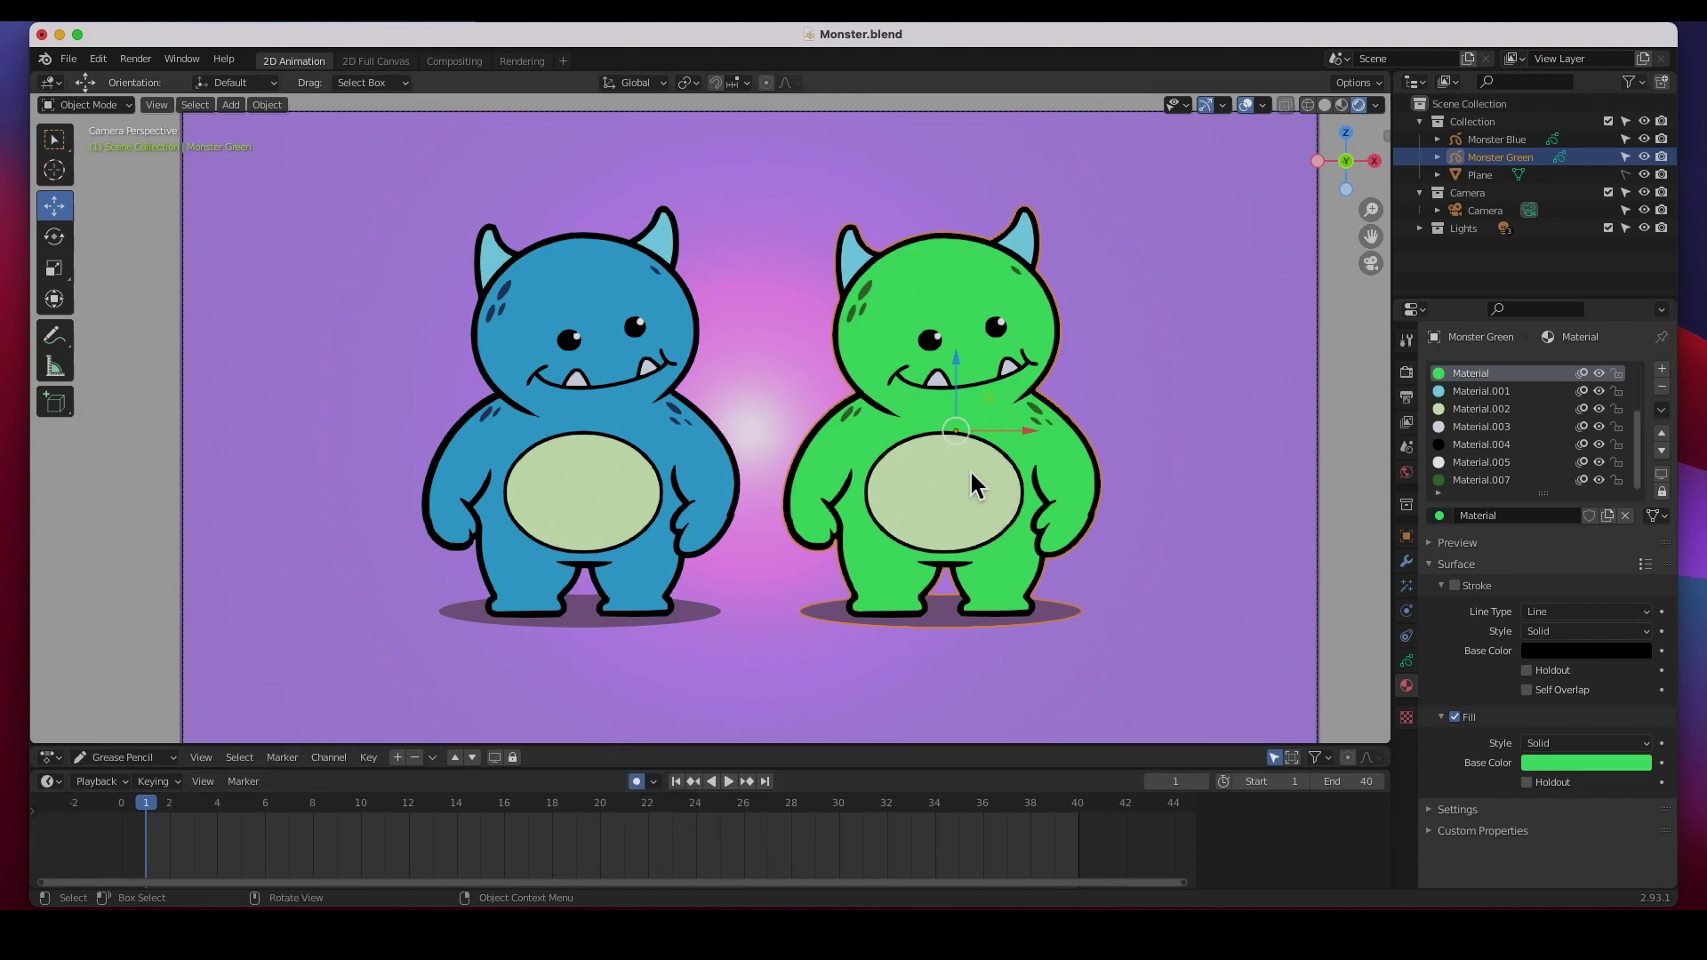
pyautogui.press('i')
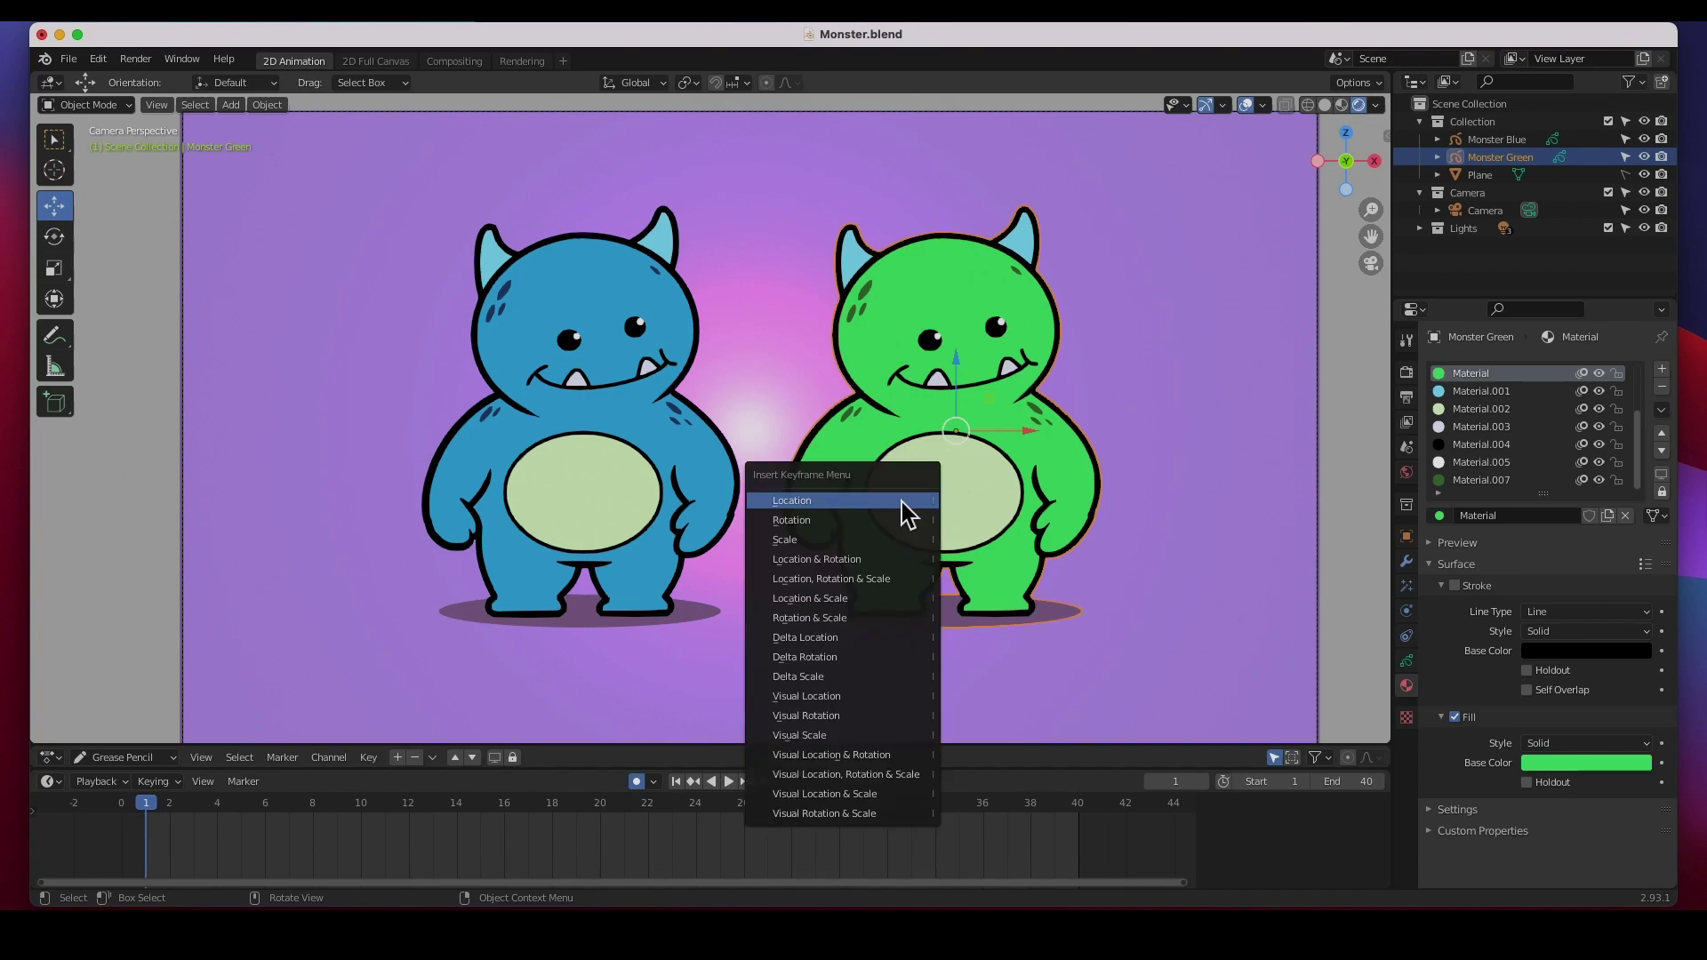
pyautogui.click(789, 502)
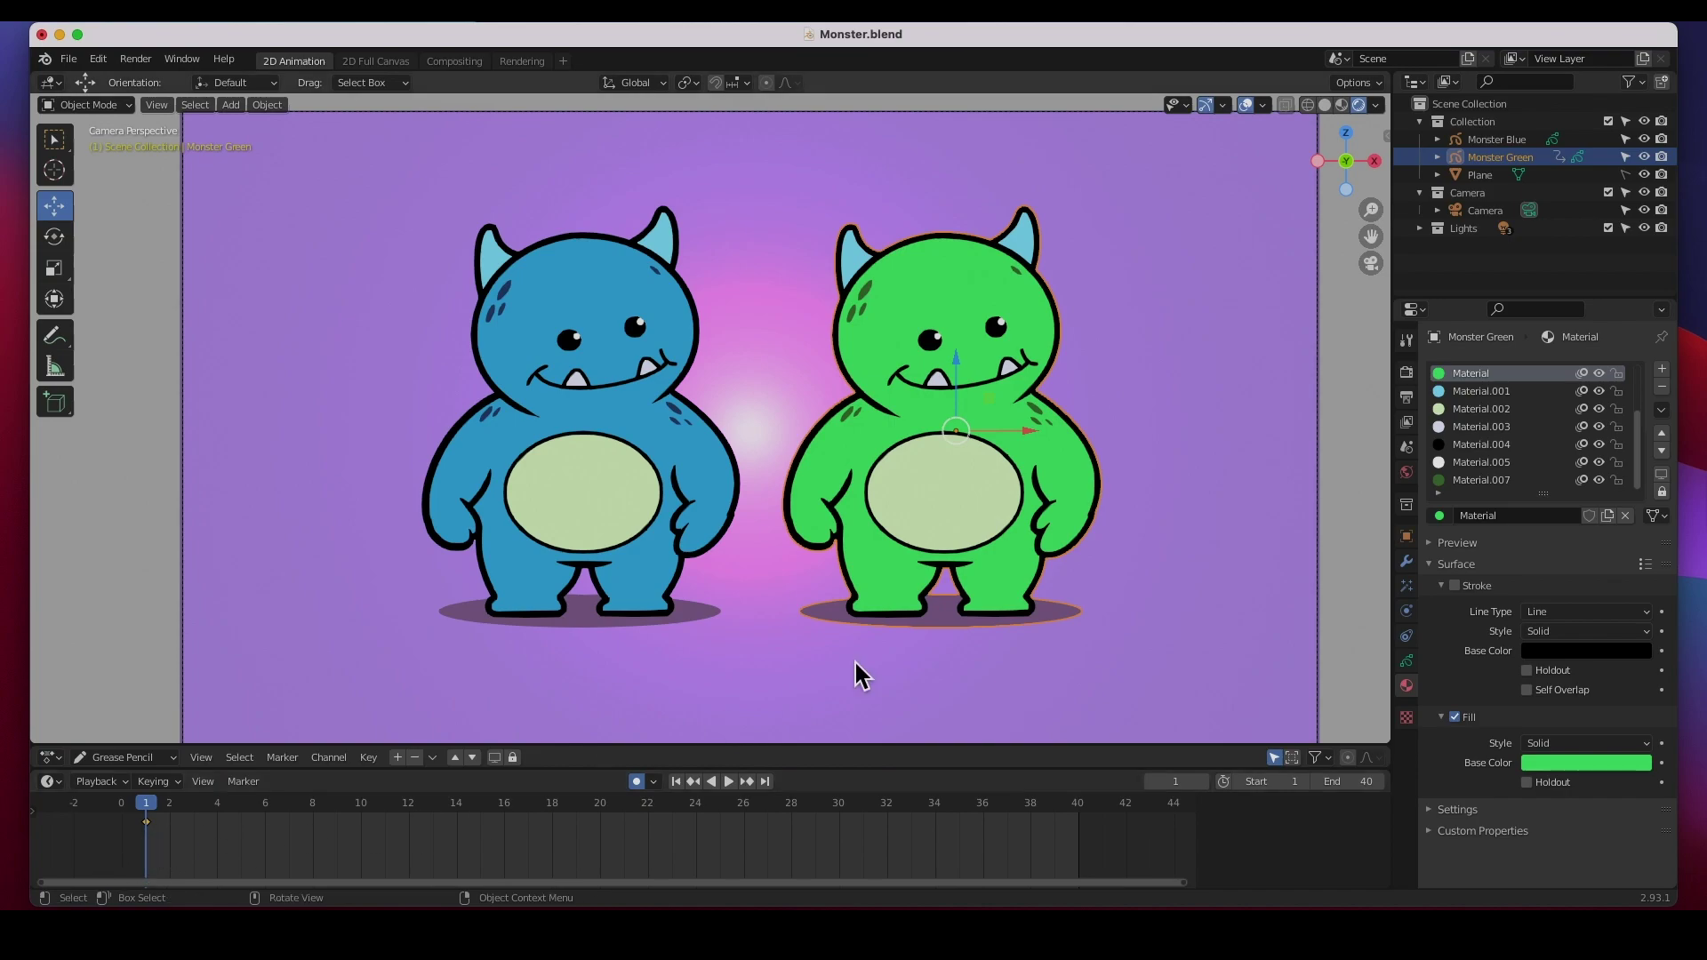
# - Move Monster Green sideways at frames 10 and 20, then rewind and play it back
pyautogui.moveTo(148, 814); pyautogui.dragTo(362, 804)
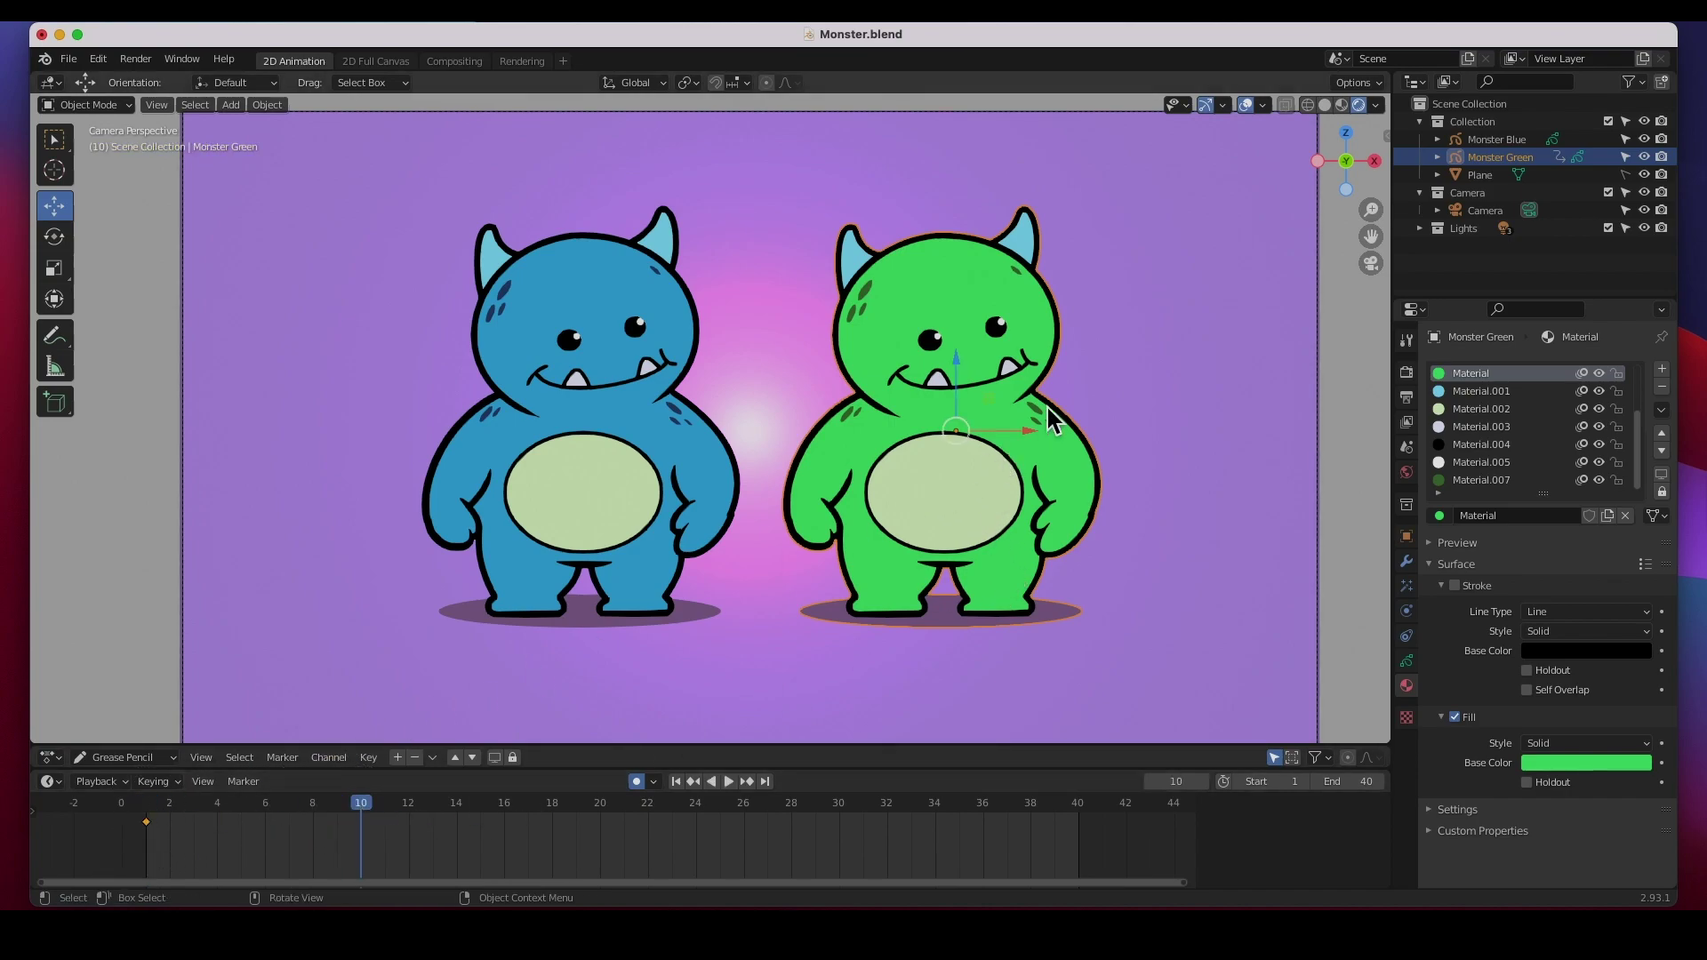
pyautogui.moveTo(1028, 428); pyautogui.dragTo(1266, 447)
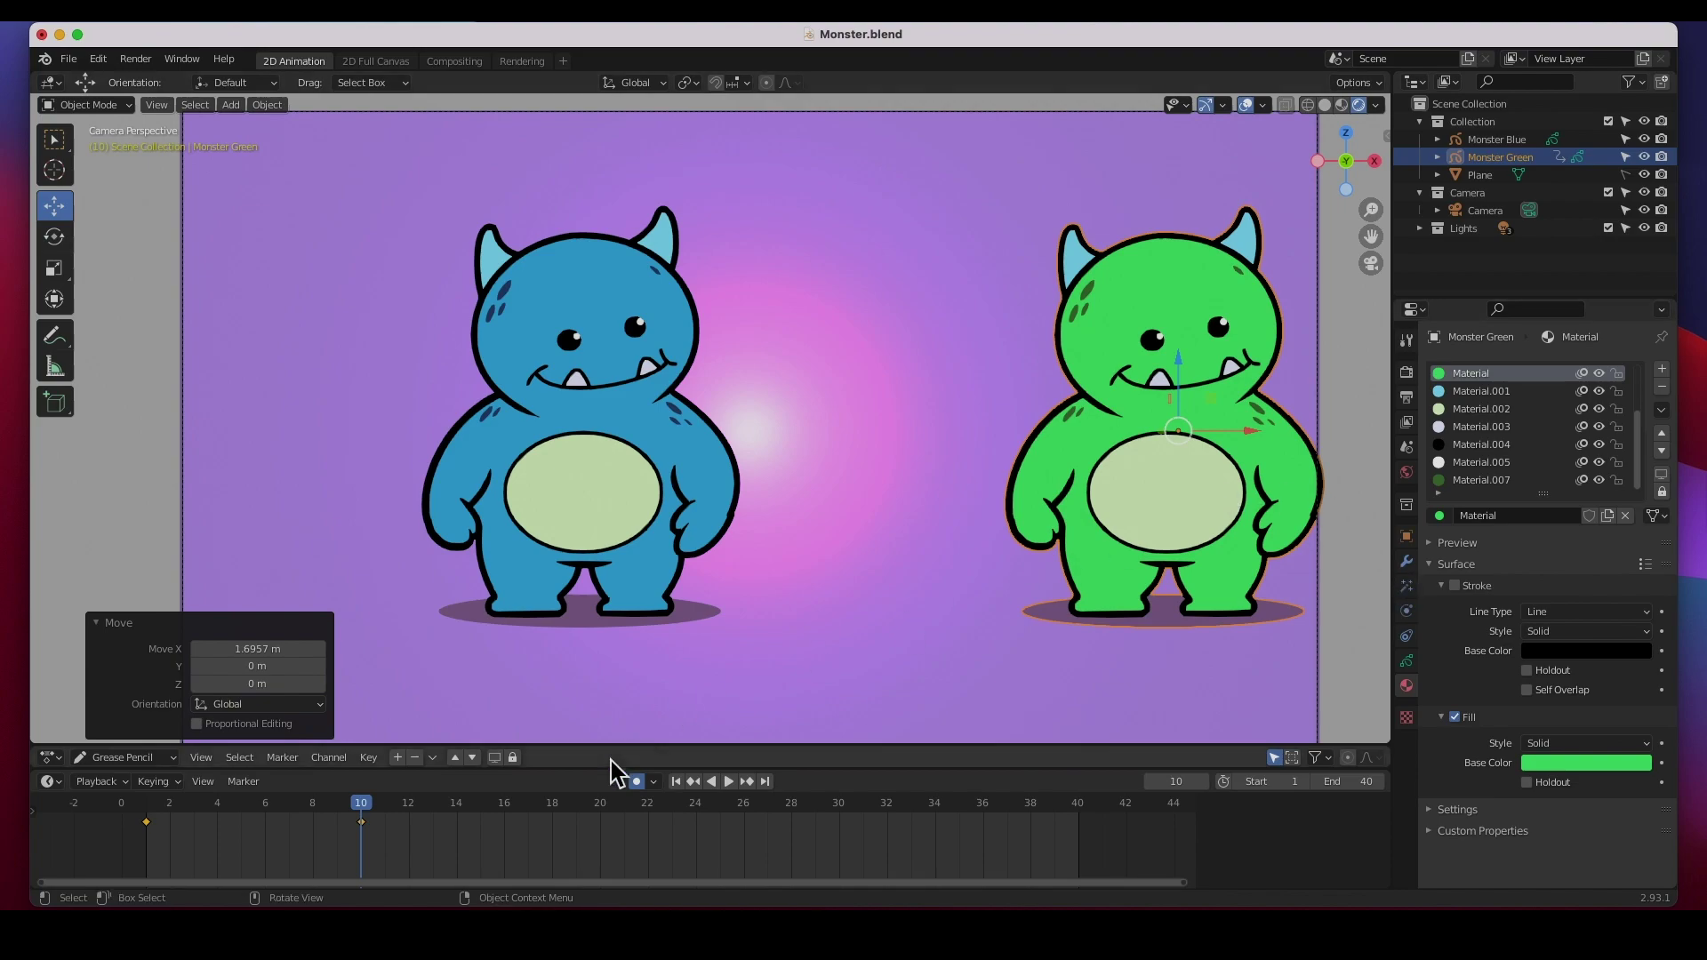
pyautogui.click(602, 805)
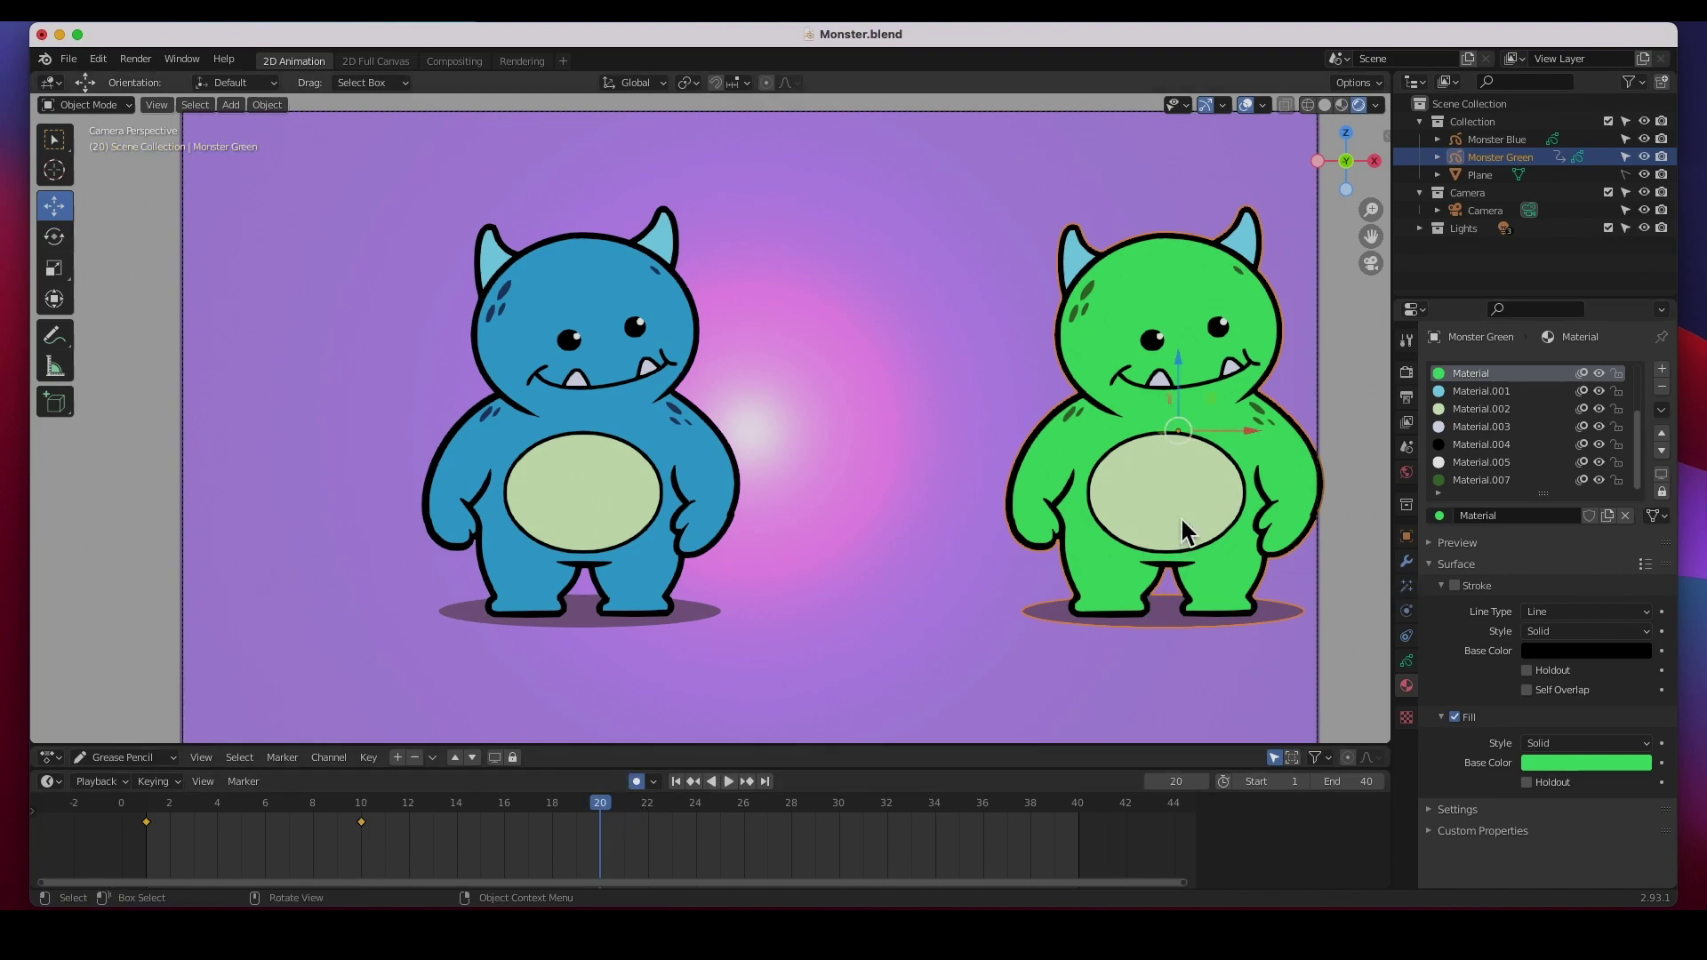
pyautogui.moveTo(1225, 442); pyautogui.dragTo(1023, 444)
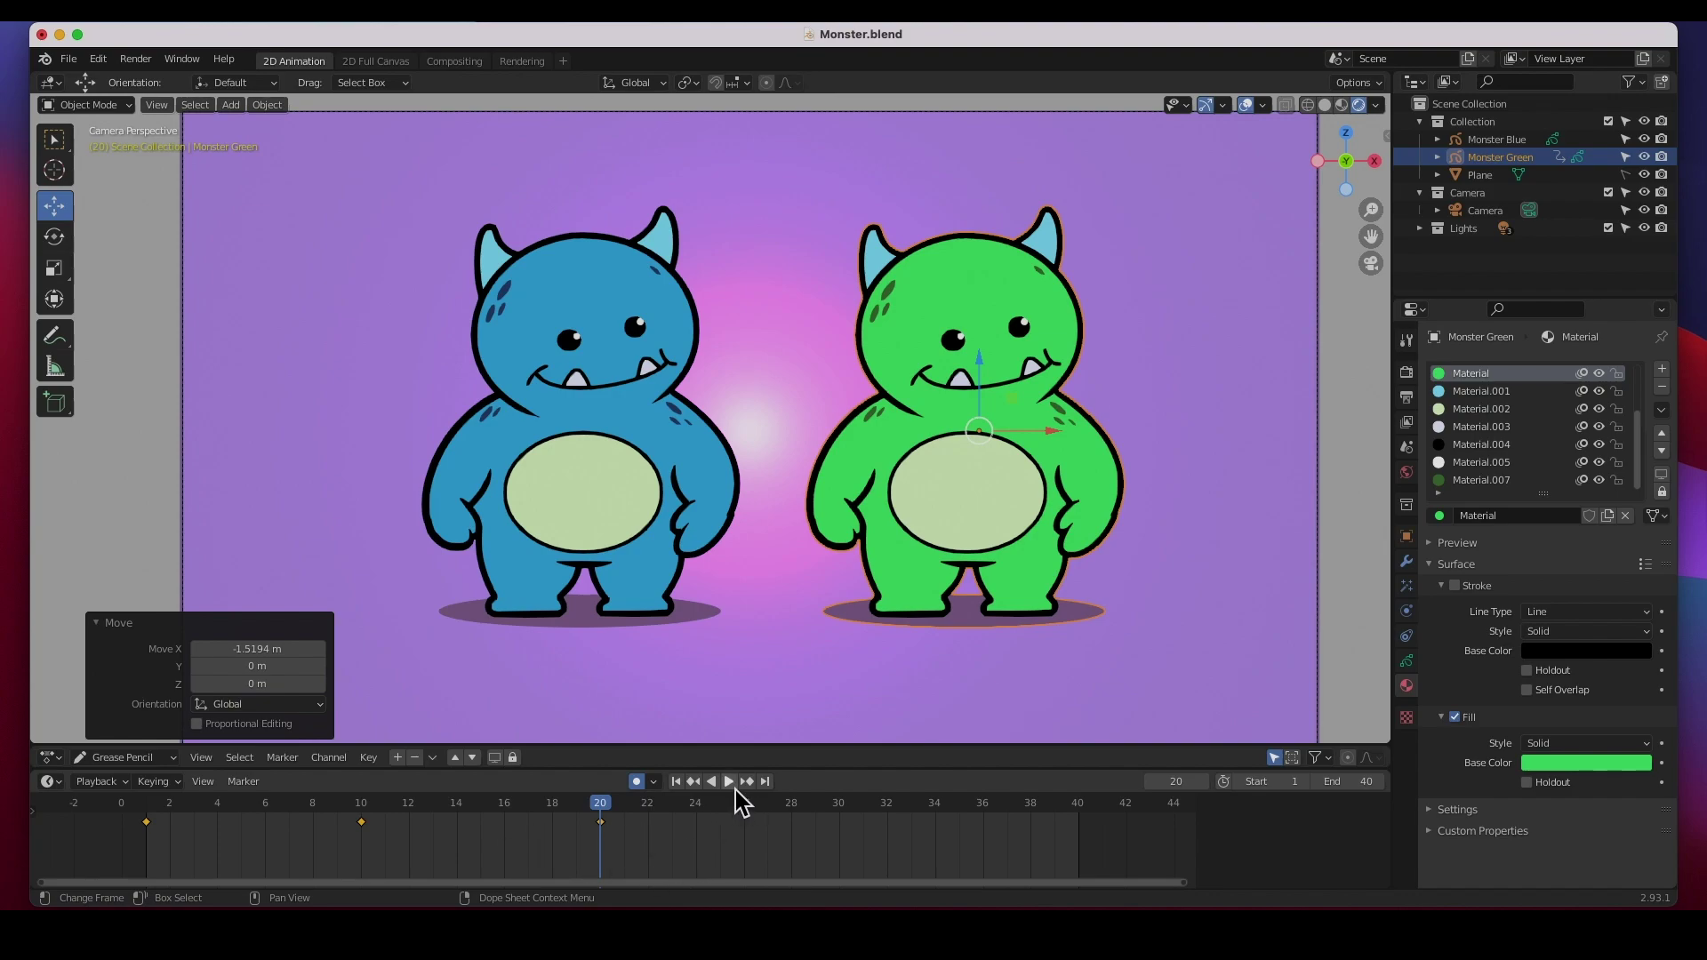
pyautogui.click(681, 782)
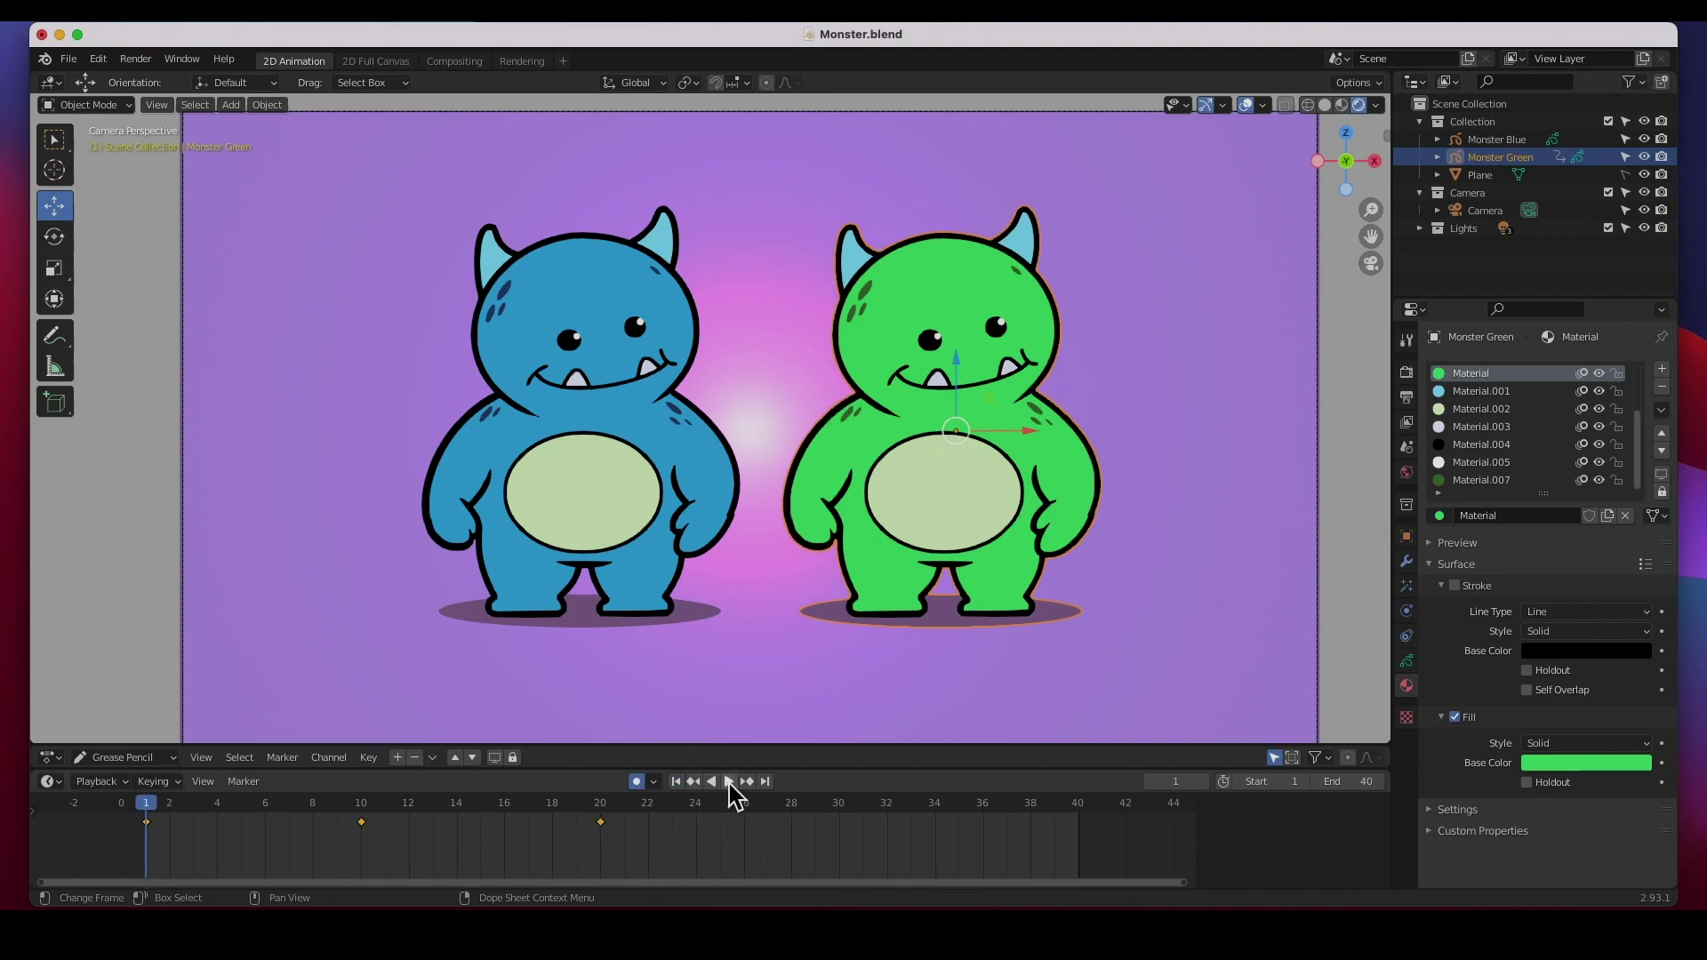
pyautogui.click(729, 782)
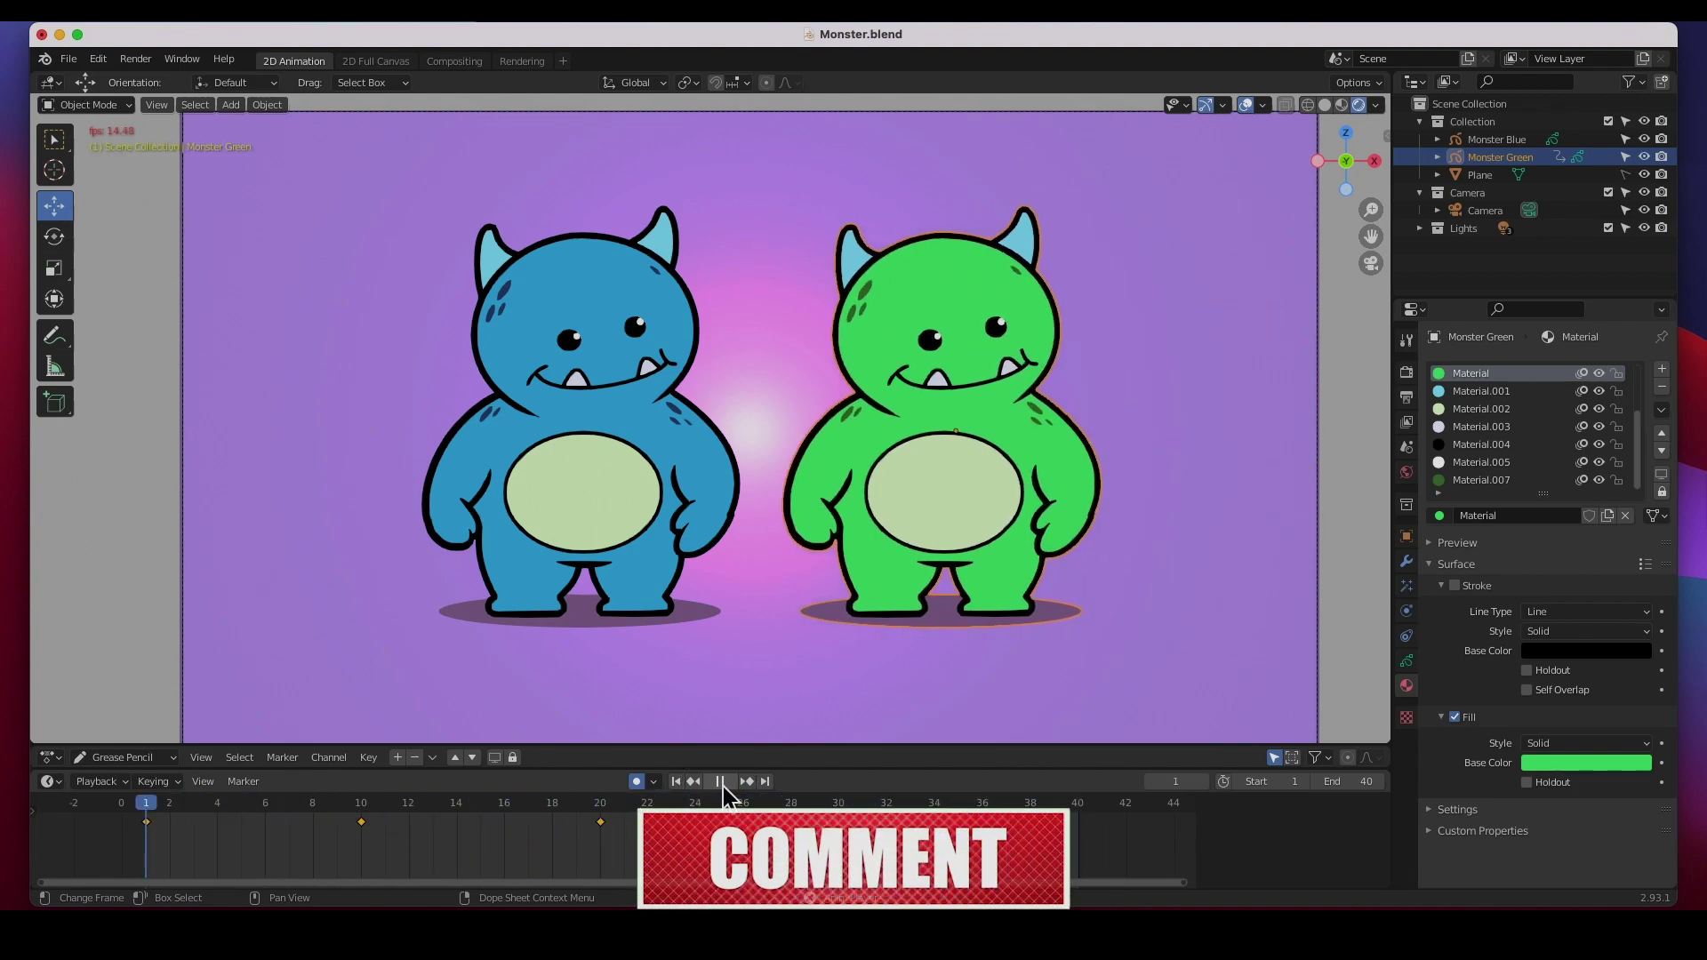
# - Stop playback at frame 20, reselect Monster Green, and show its Stroke data properties
pyautogui.click(720, 783)
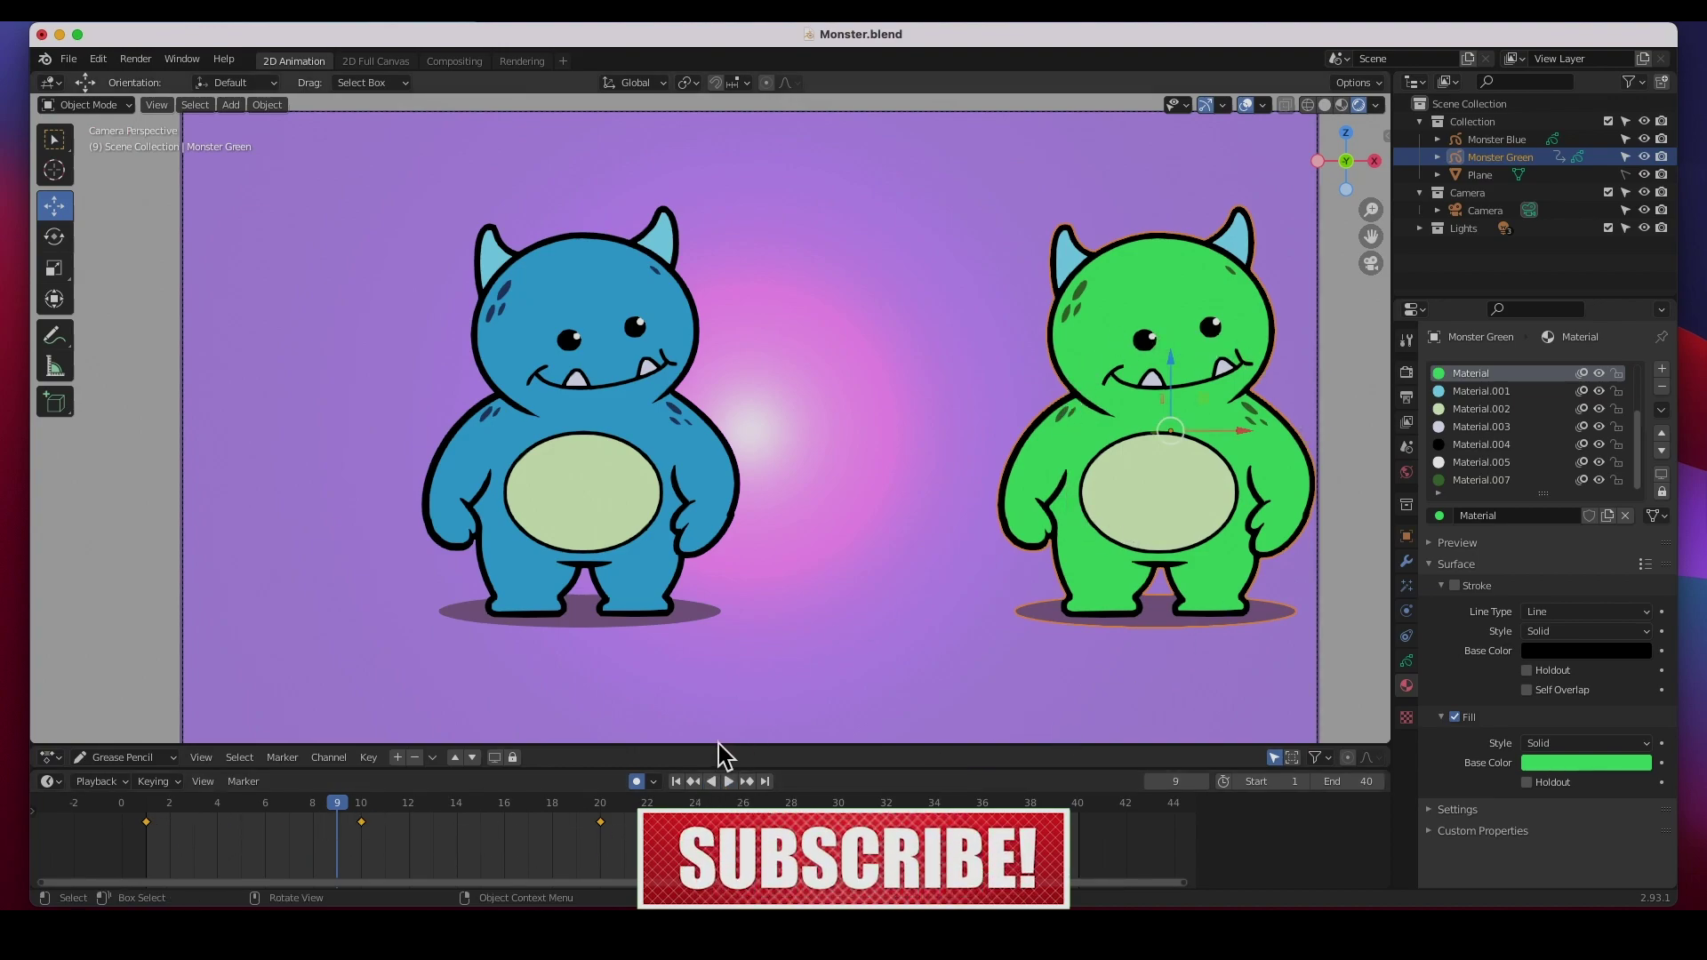
pyautogui.click(602, 806)
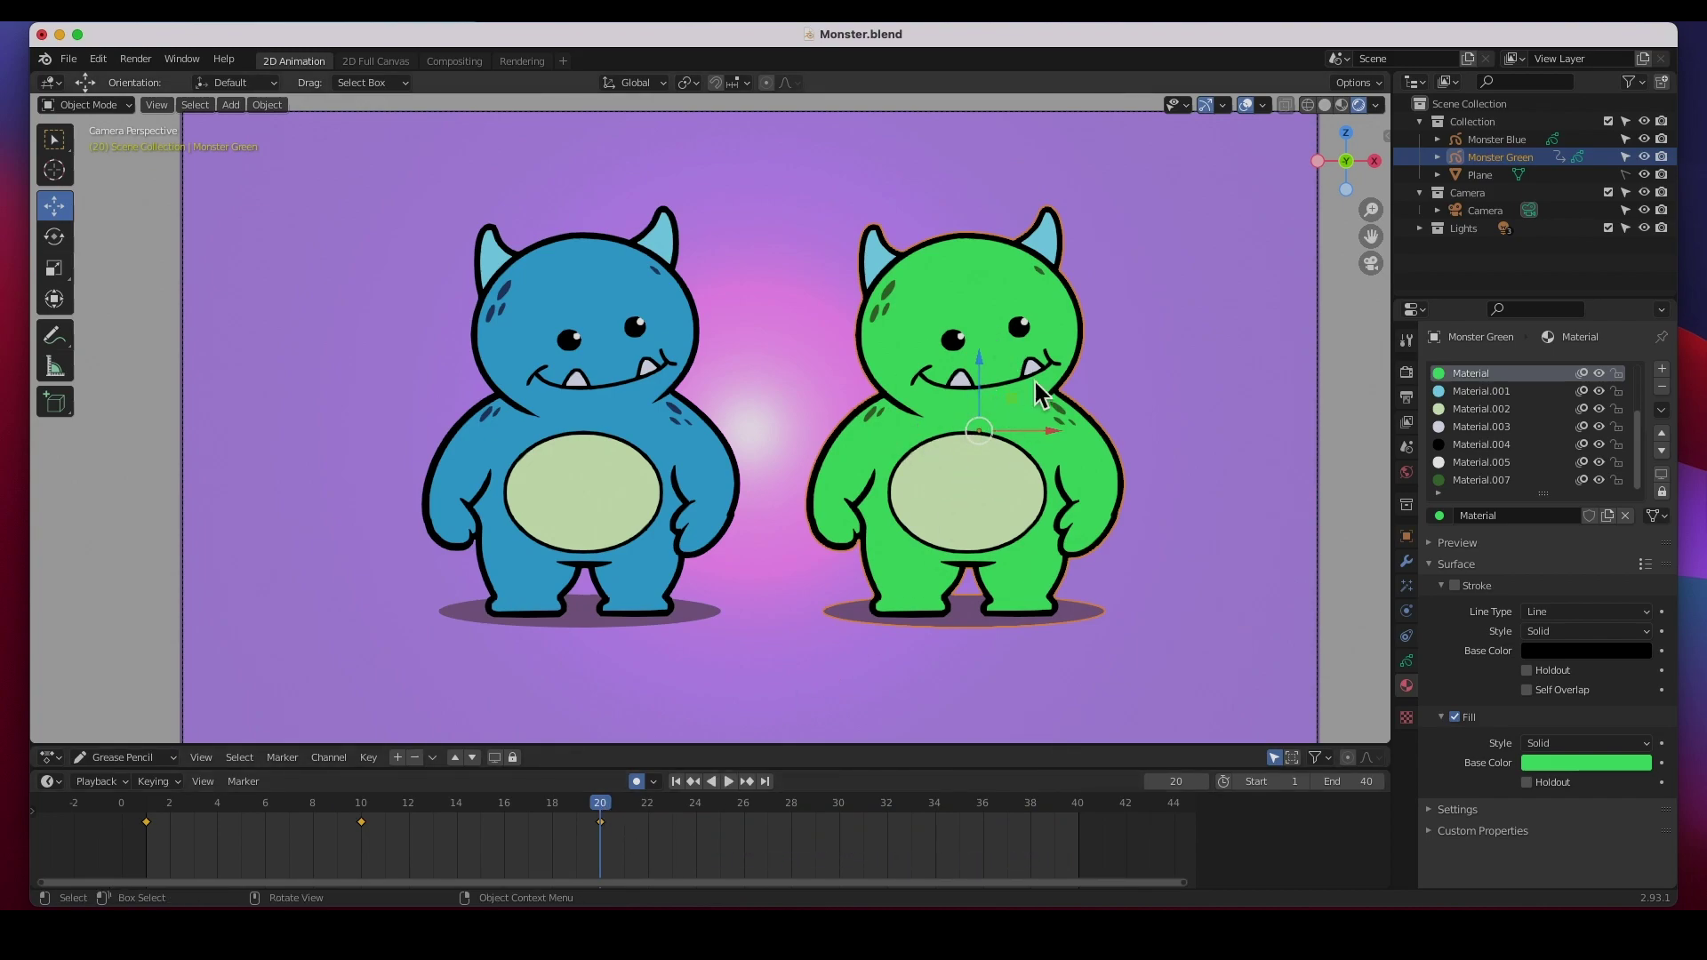
pyautogui.click(587, 376)
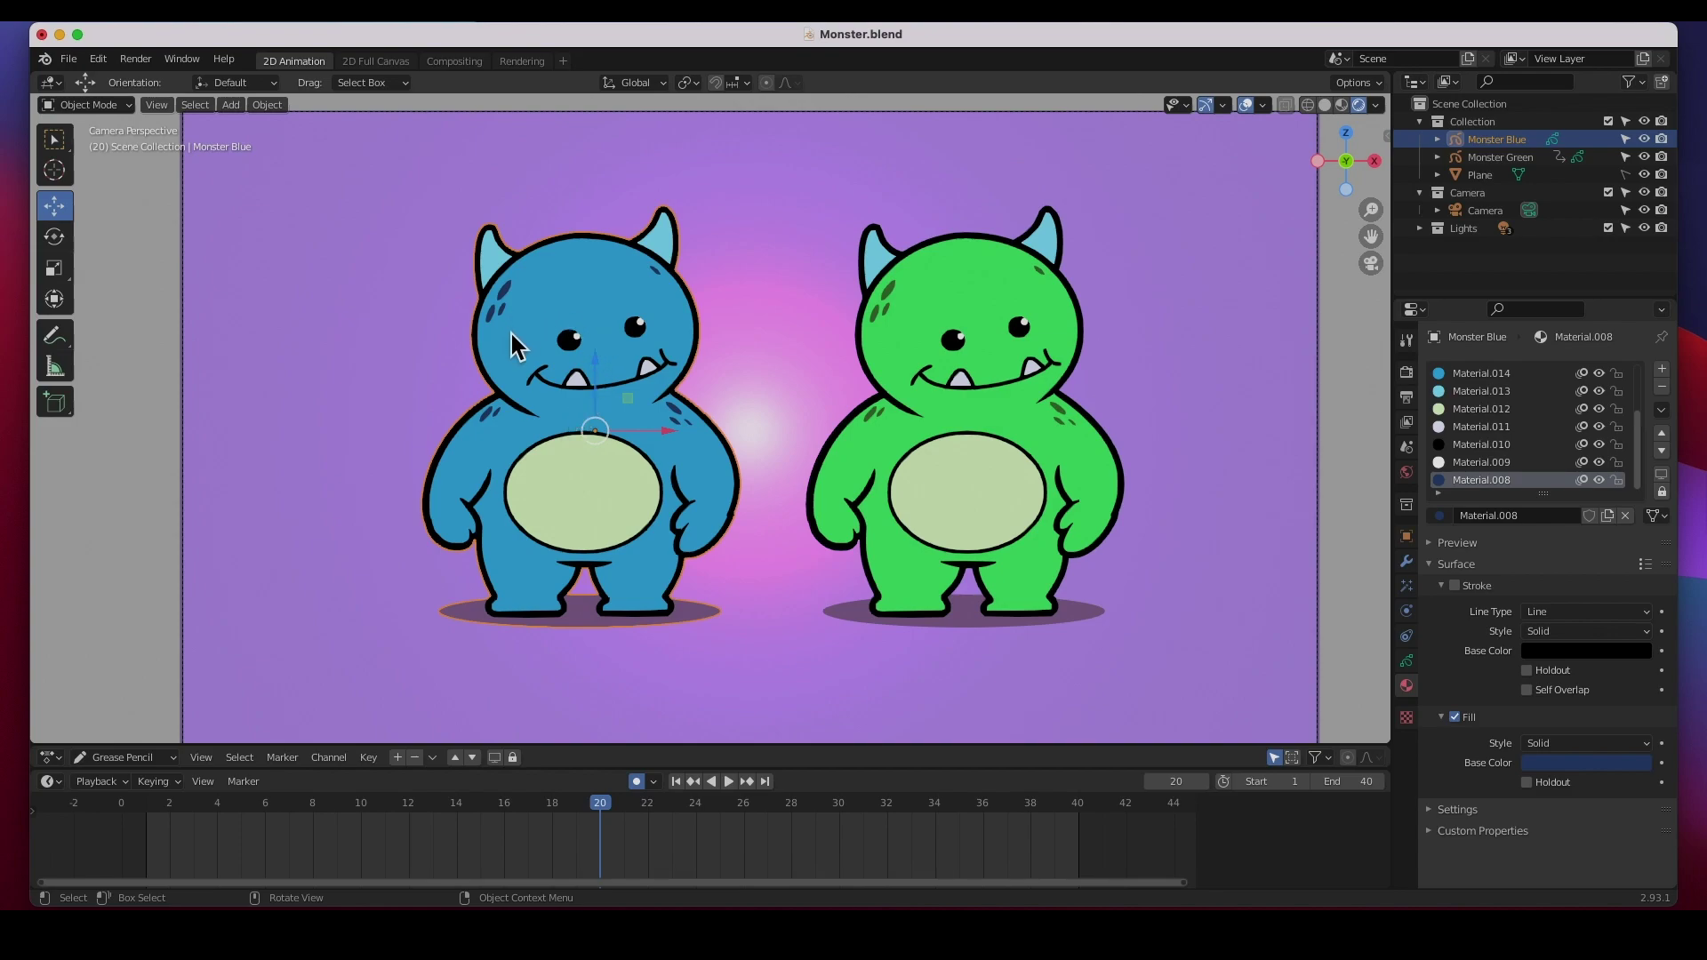
pyautogui.click(948, 389)
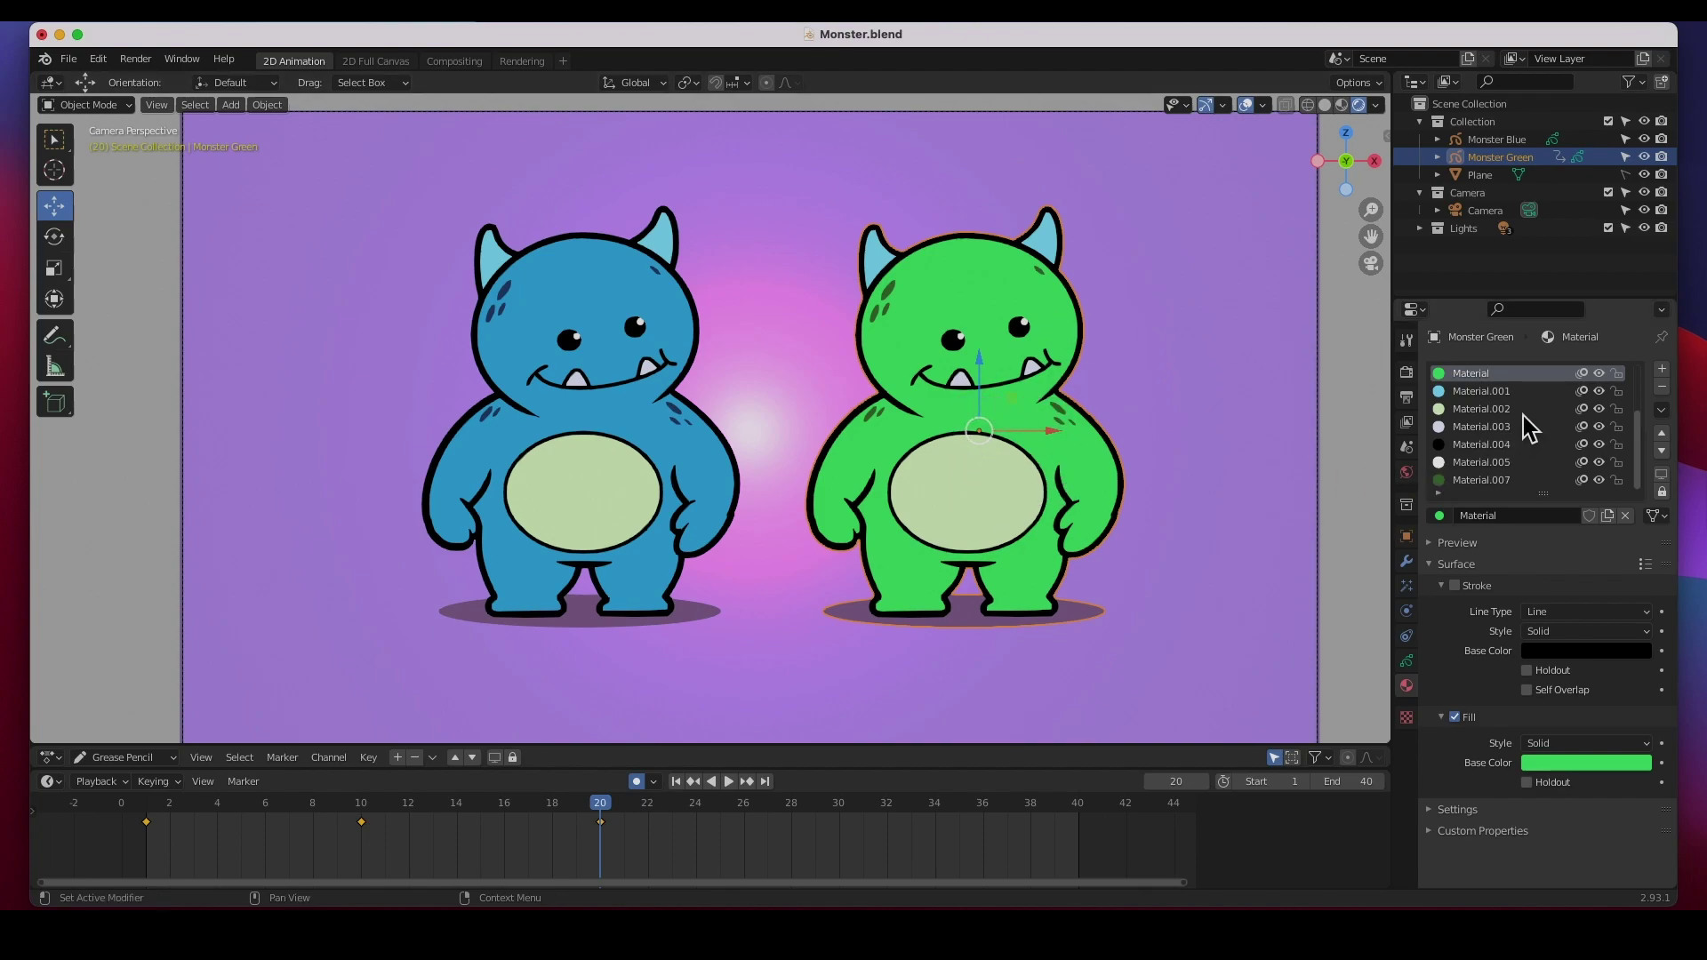
pyautogui.click(1406, 660)
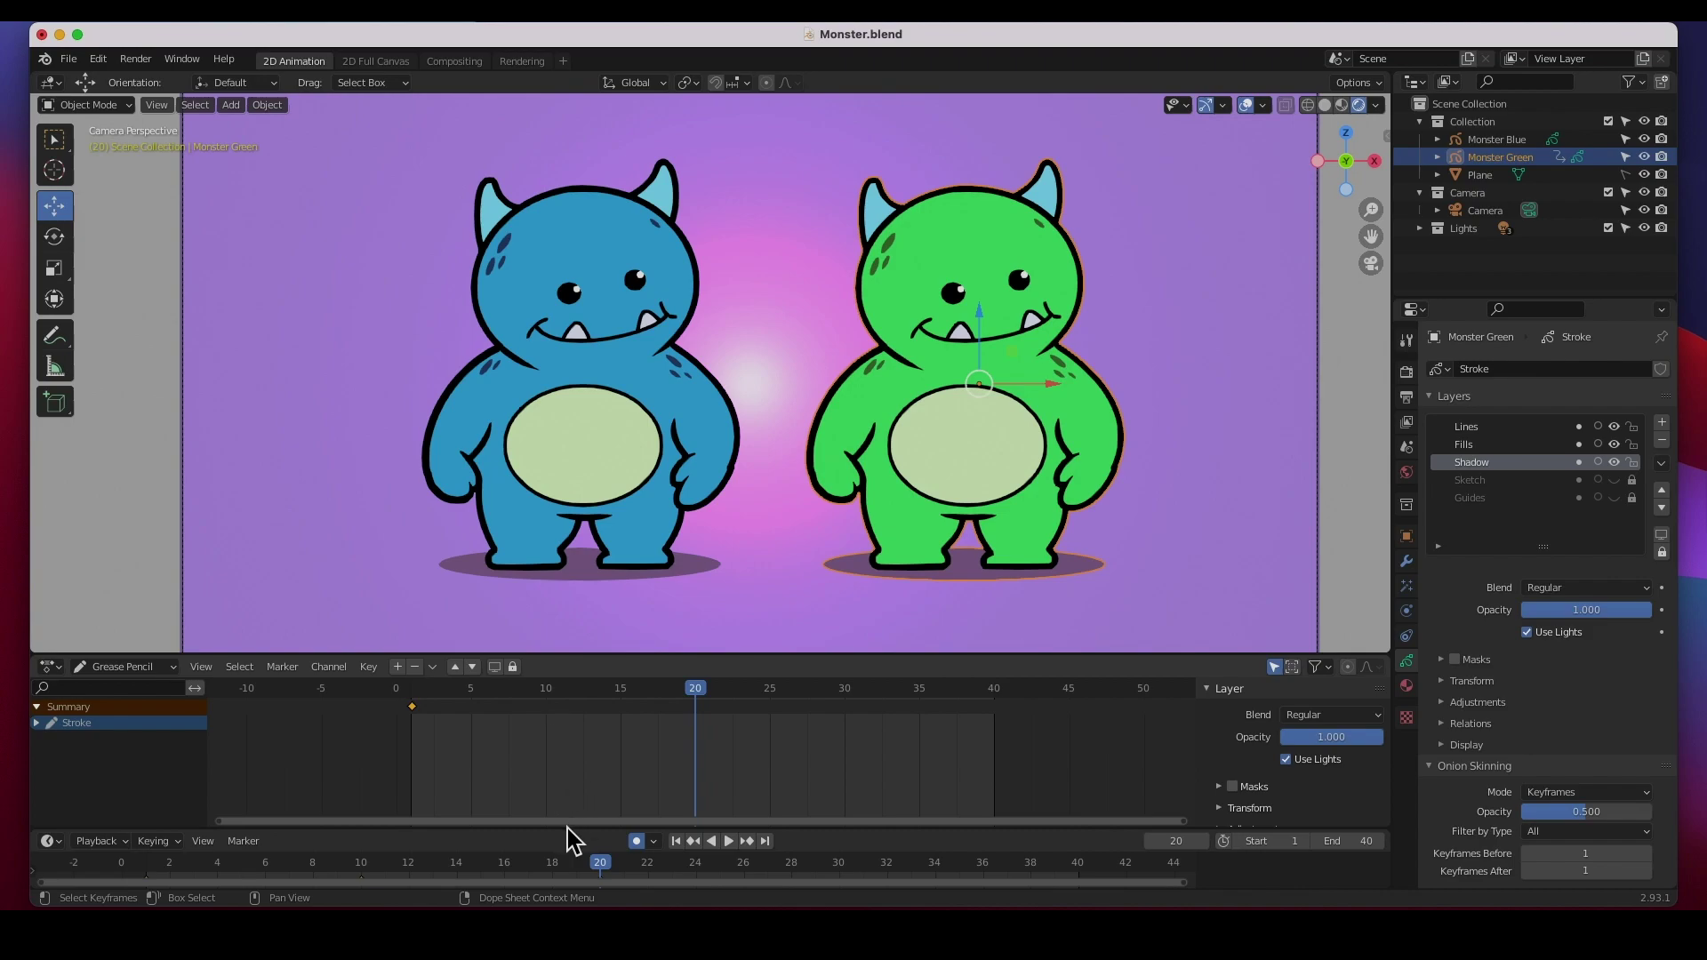
# - Enlarge the timeline, scrub back to frame 12, and expand the viewport above the dope sheet
pyautogui.moveTo(571, 831); pyautogui.dragTo(572, 777)
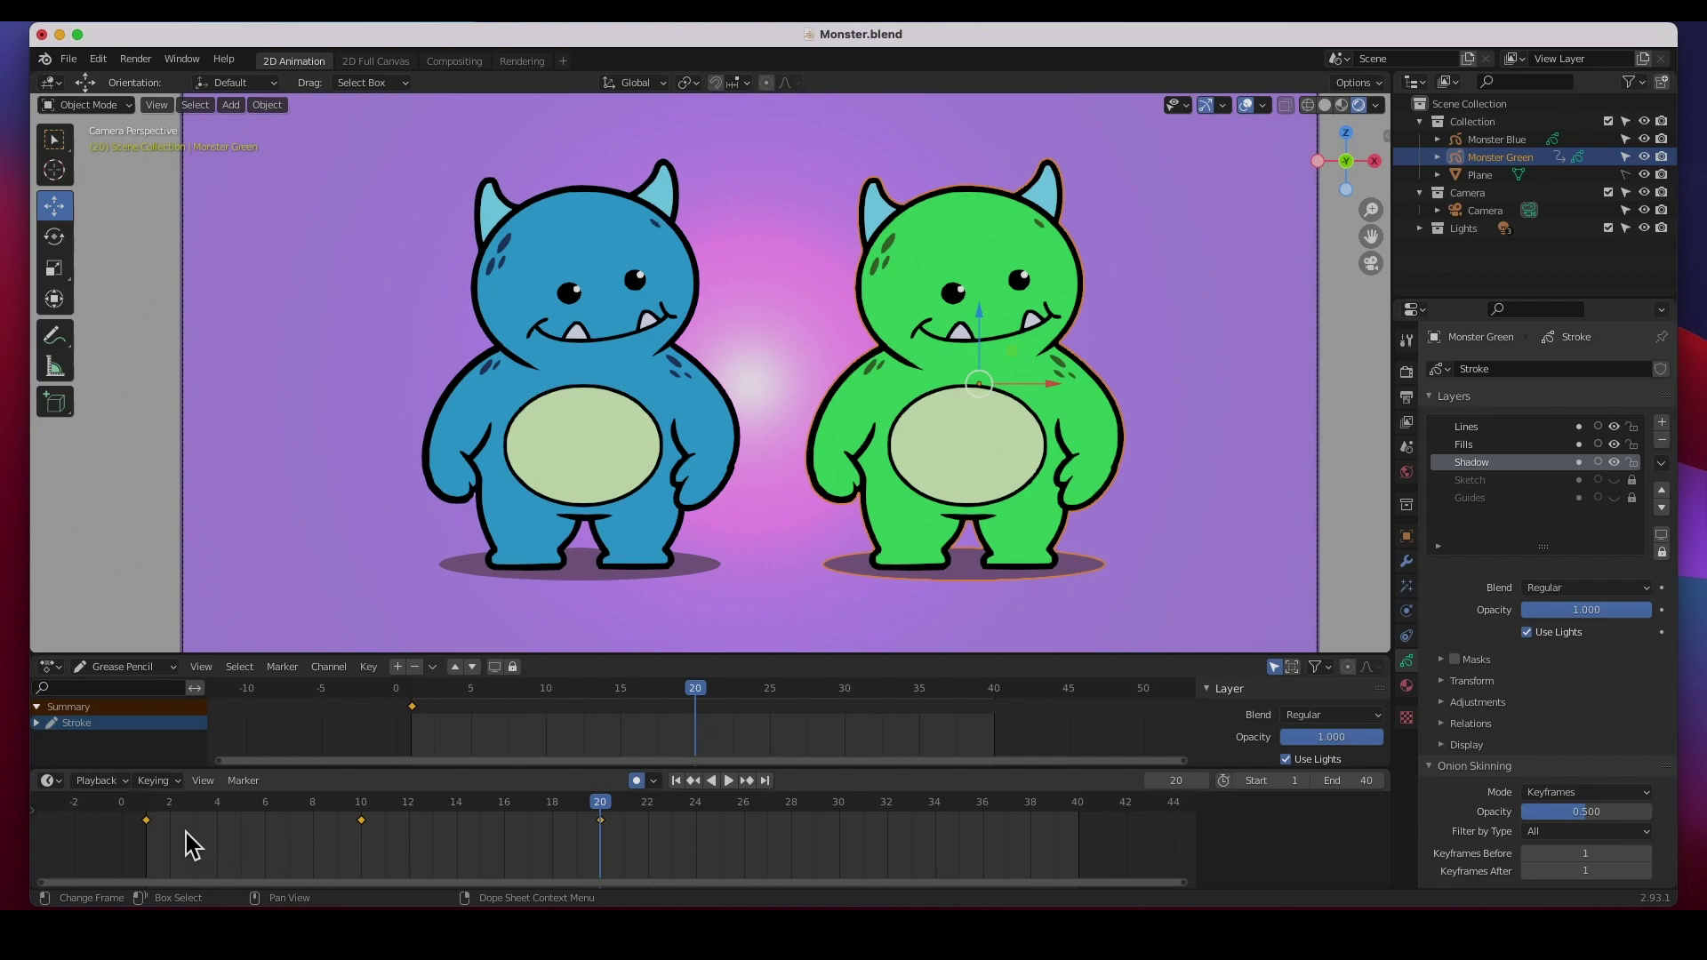
pyautogui.moveTo(603, 817); pyautogui.dragTo(617, 871)
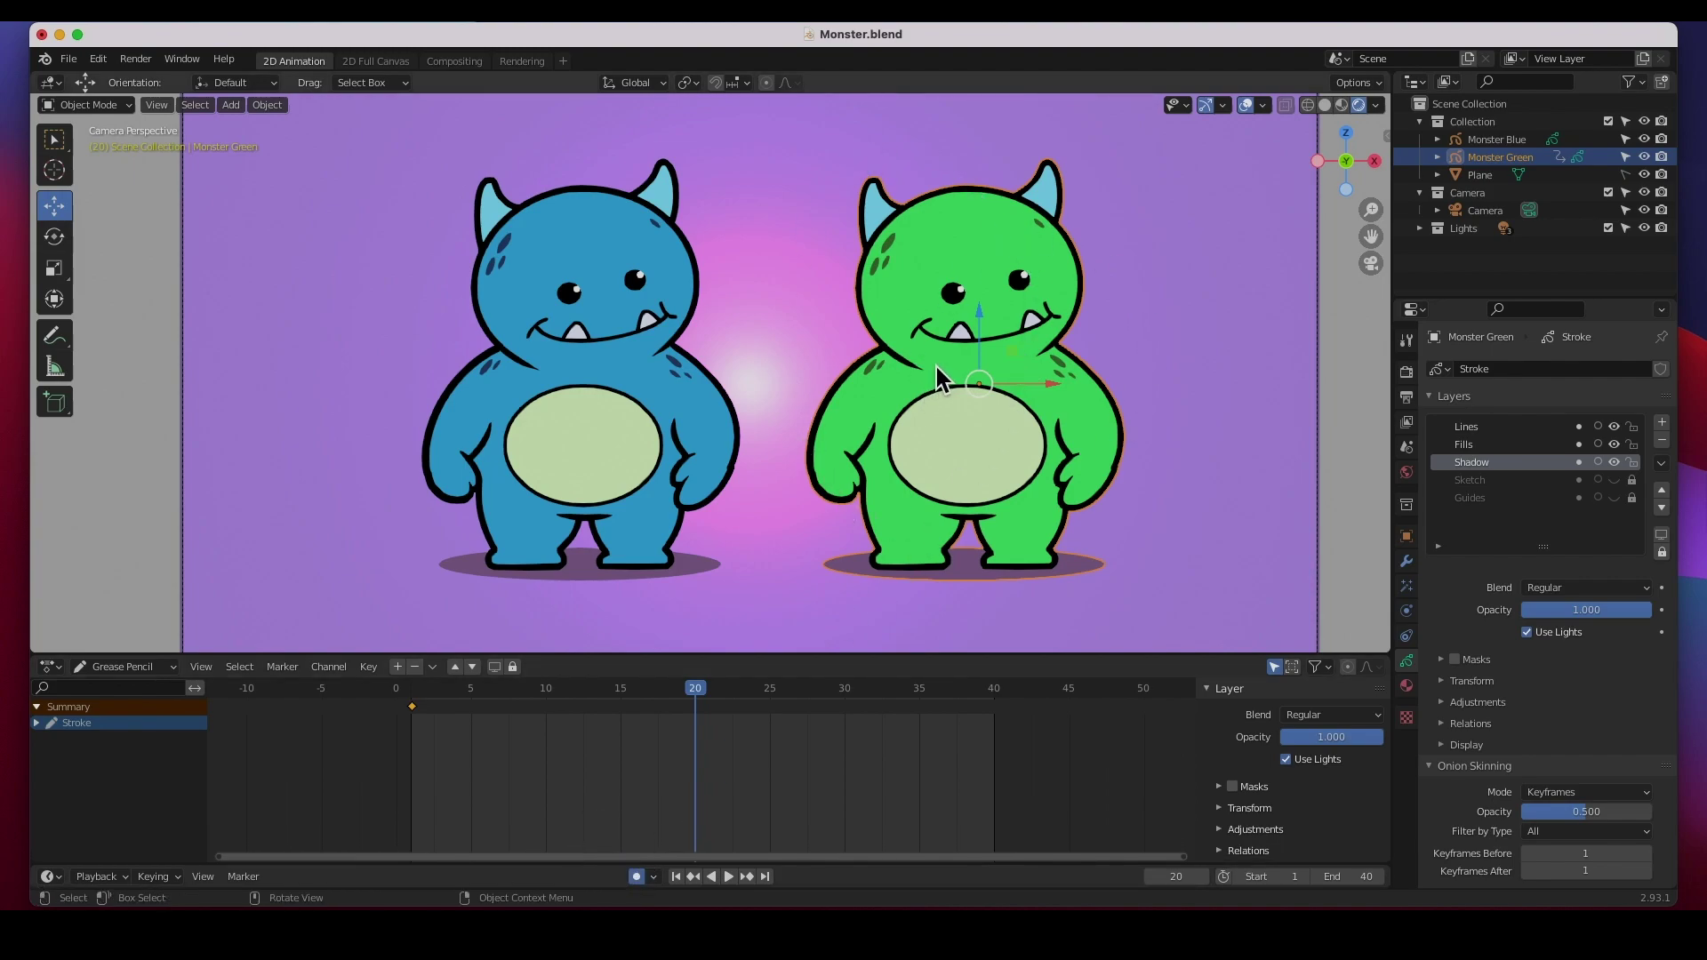
pyautogui.moveTo(768, 666); pyautogui.dragTo(763, 720)
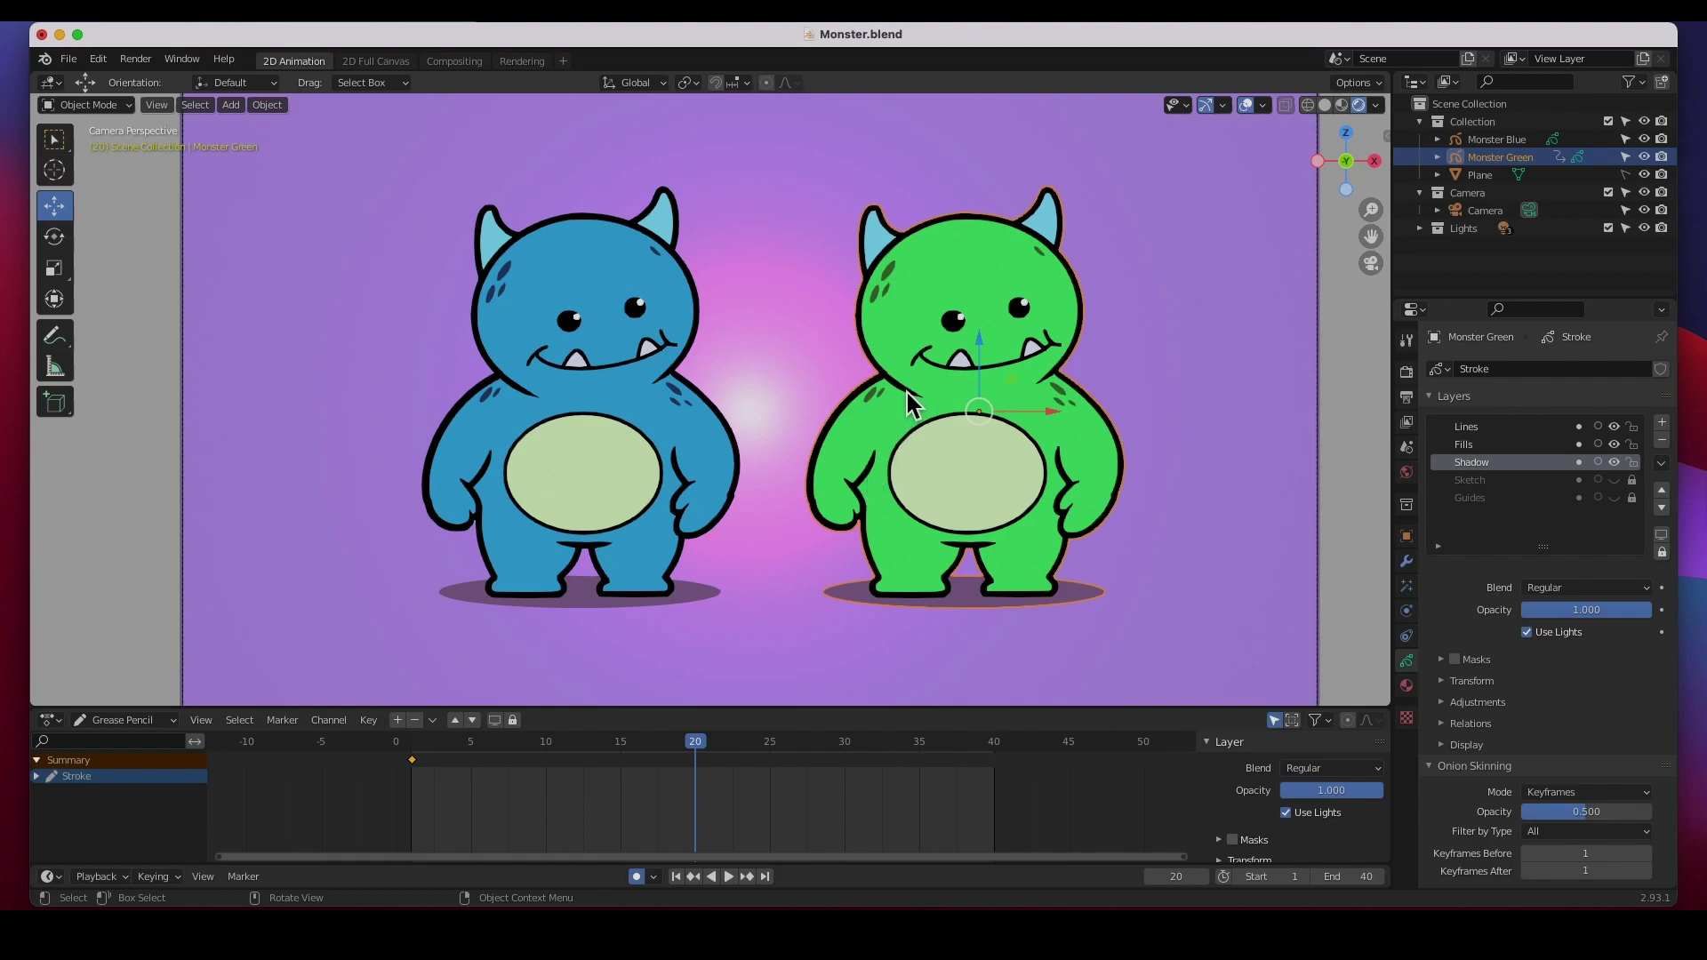
# - Enter Edit Mode and select both of the green monster's eyes
pyautogui.click(102, 105)
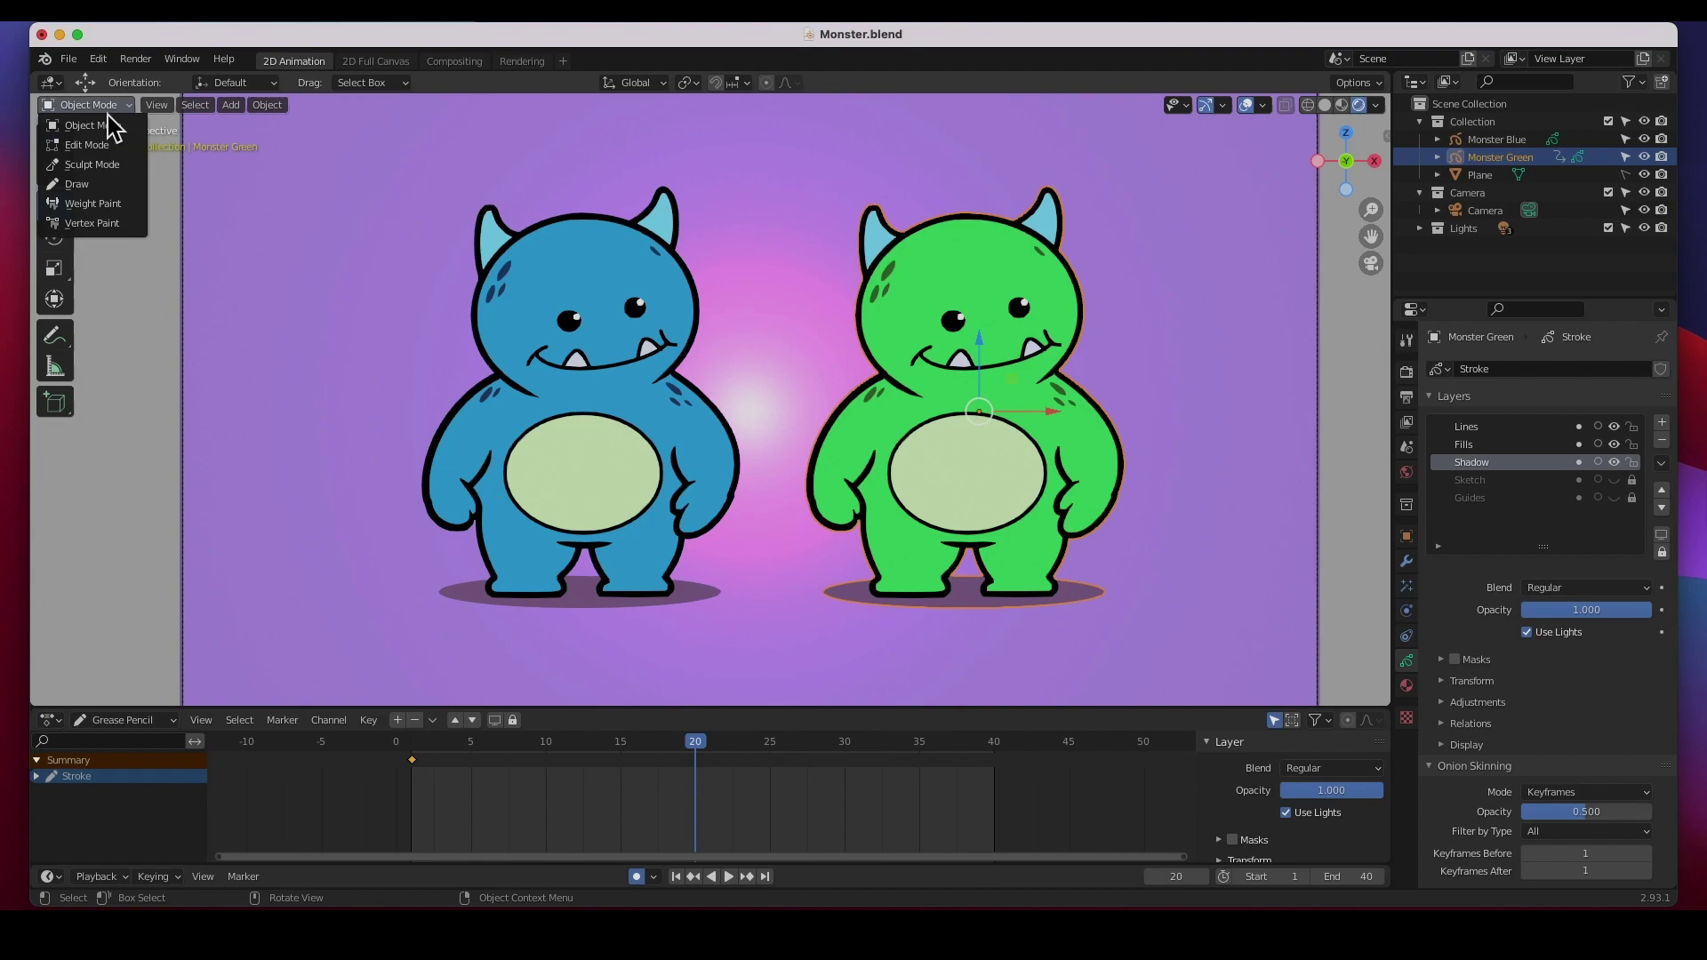
pyautogui.click(108, 142)
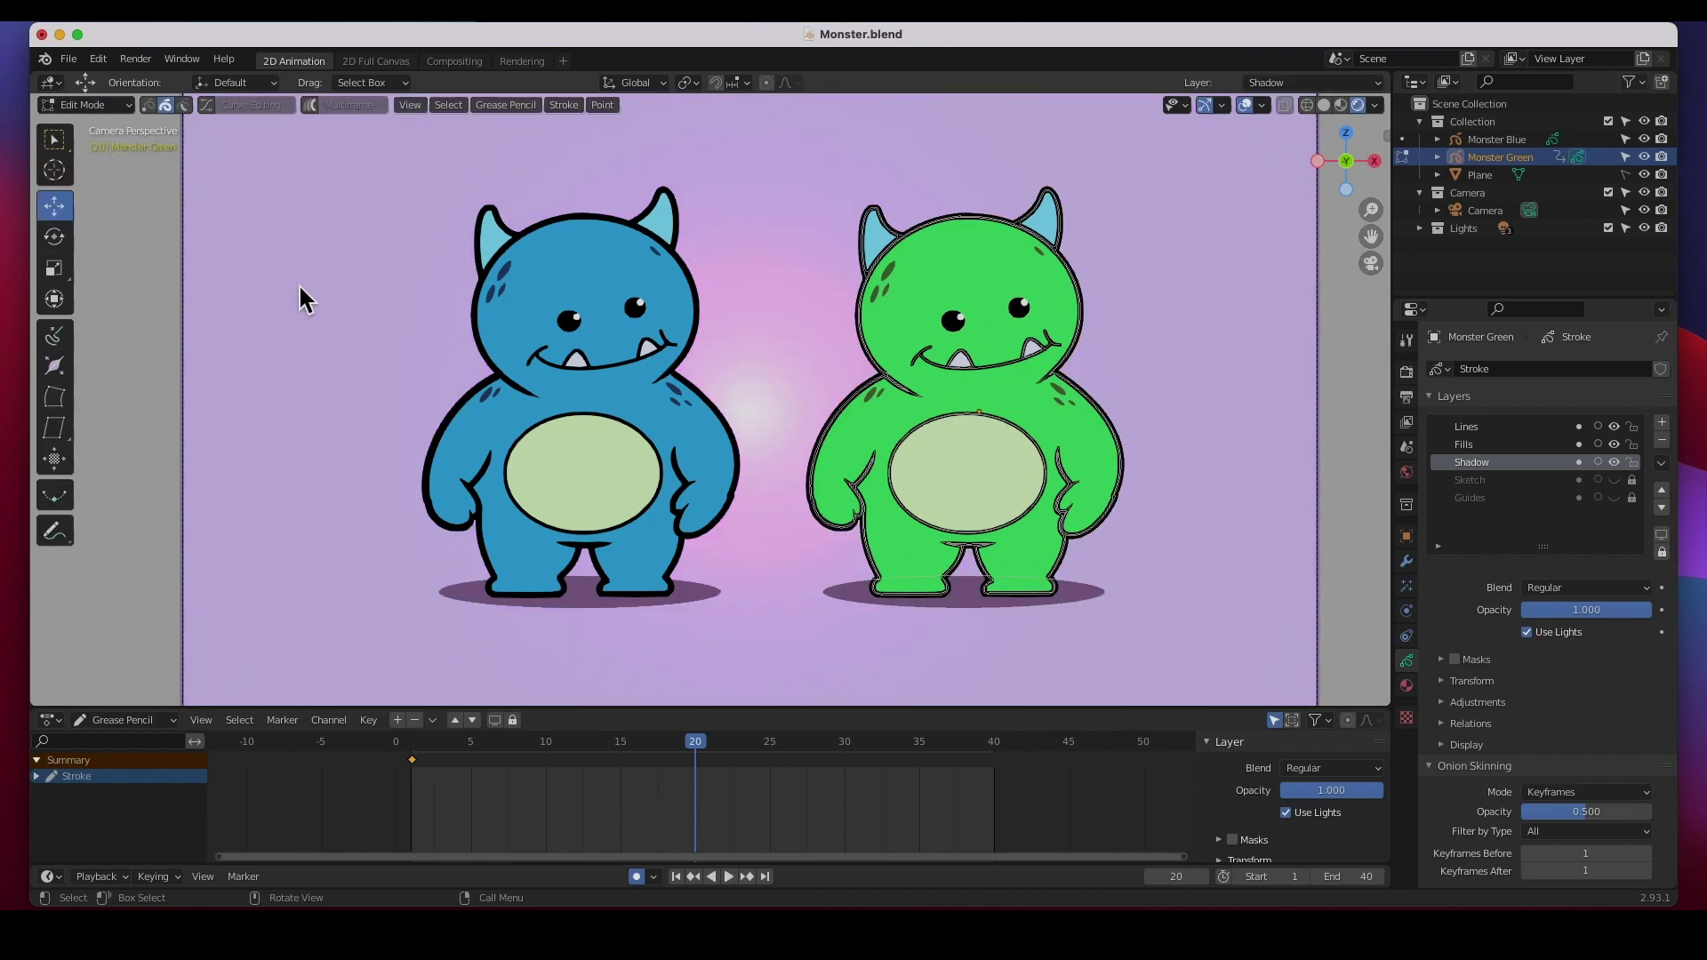
pyautogui.click(958, 329)
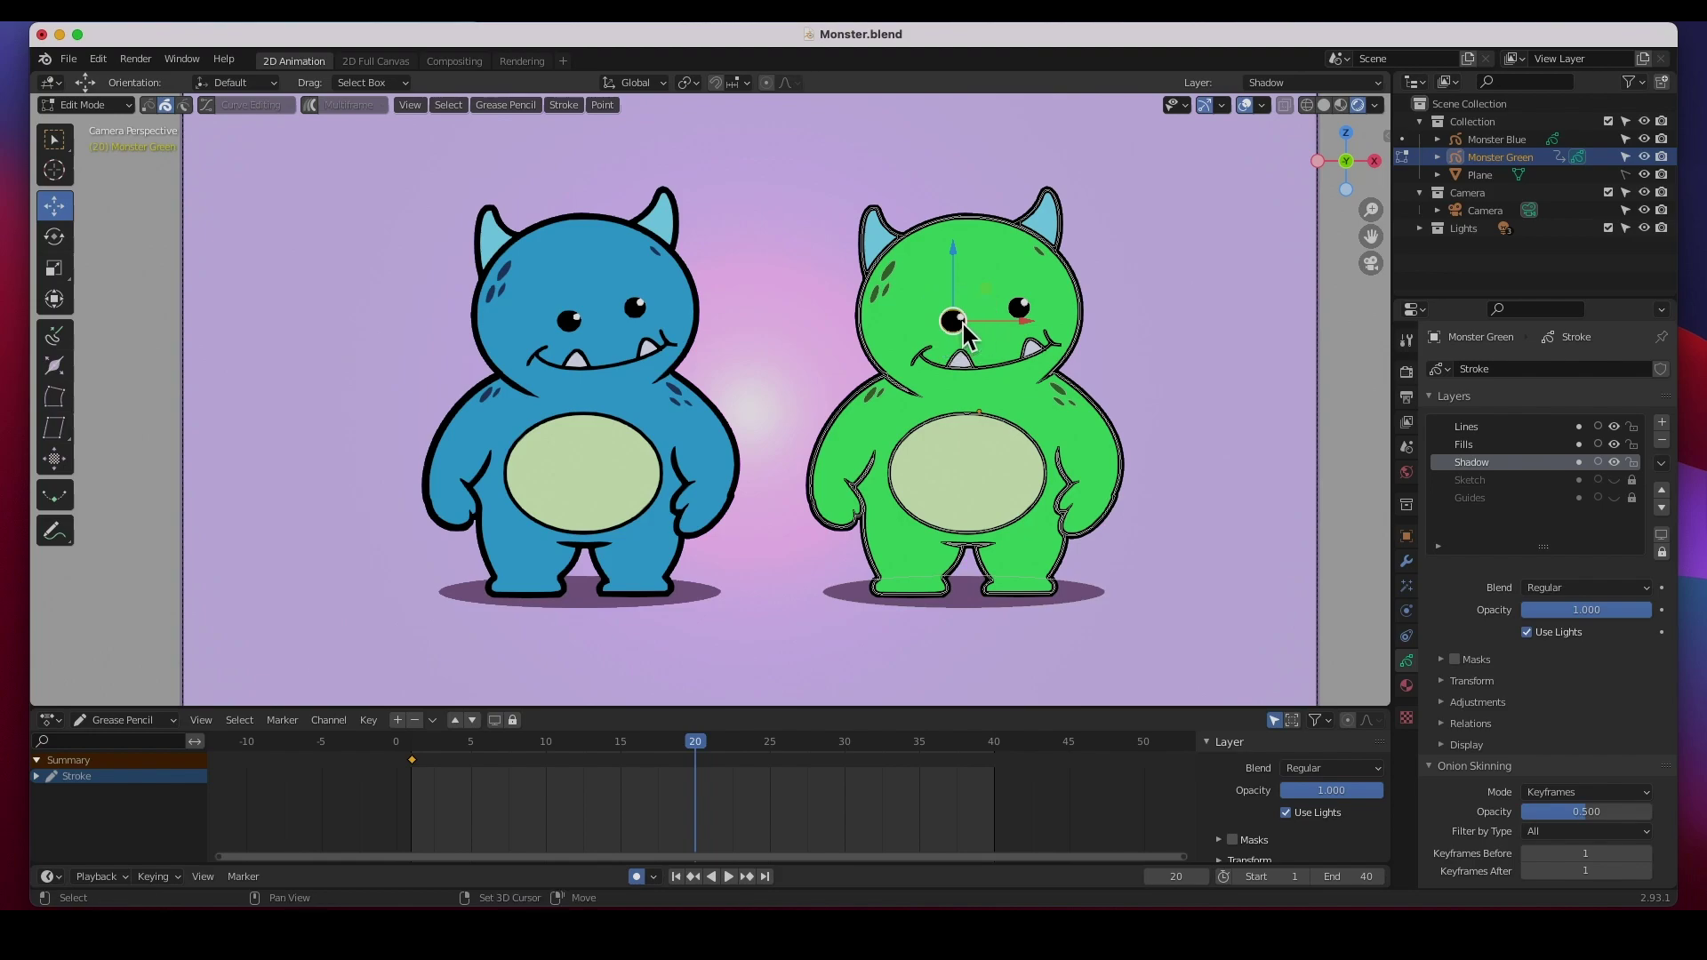
pyautogui.keyDown('shift'); pyautogui.moveTo(962, 324); pyautogui.dragTo(985, 329); pyautogui.keyUp('shift')
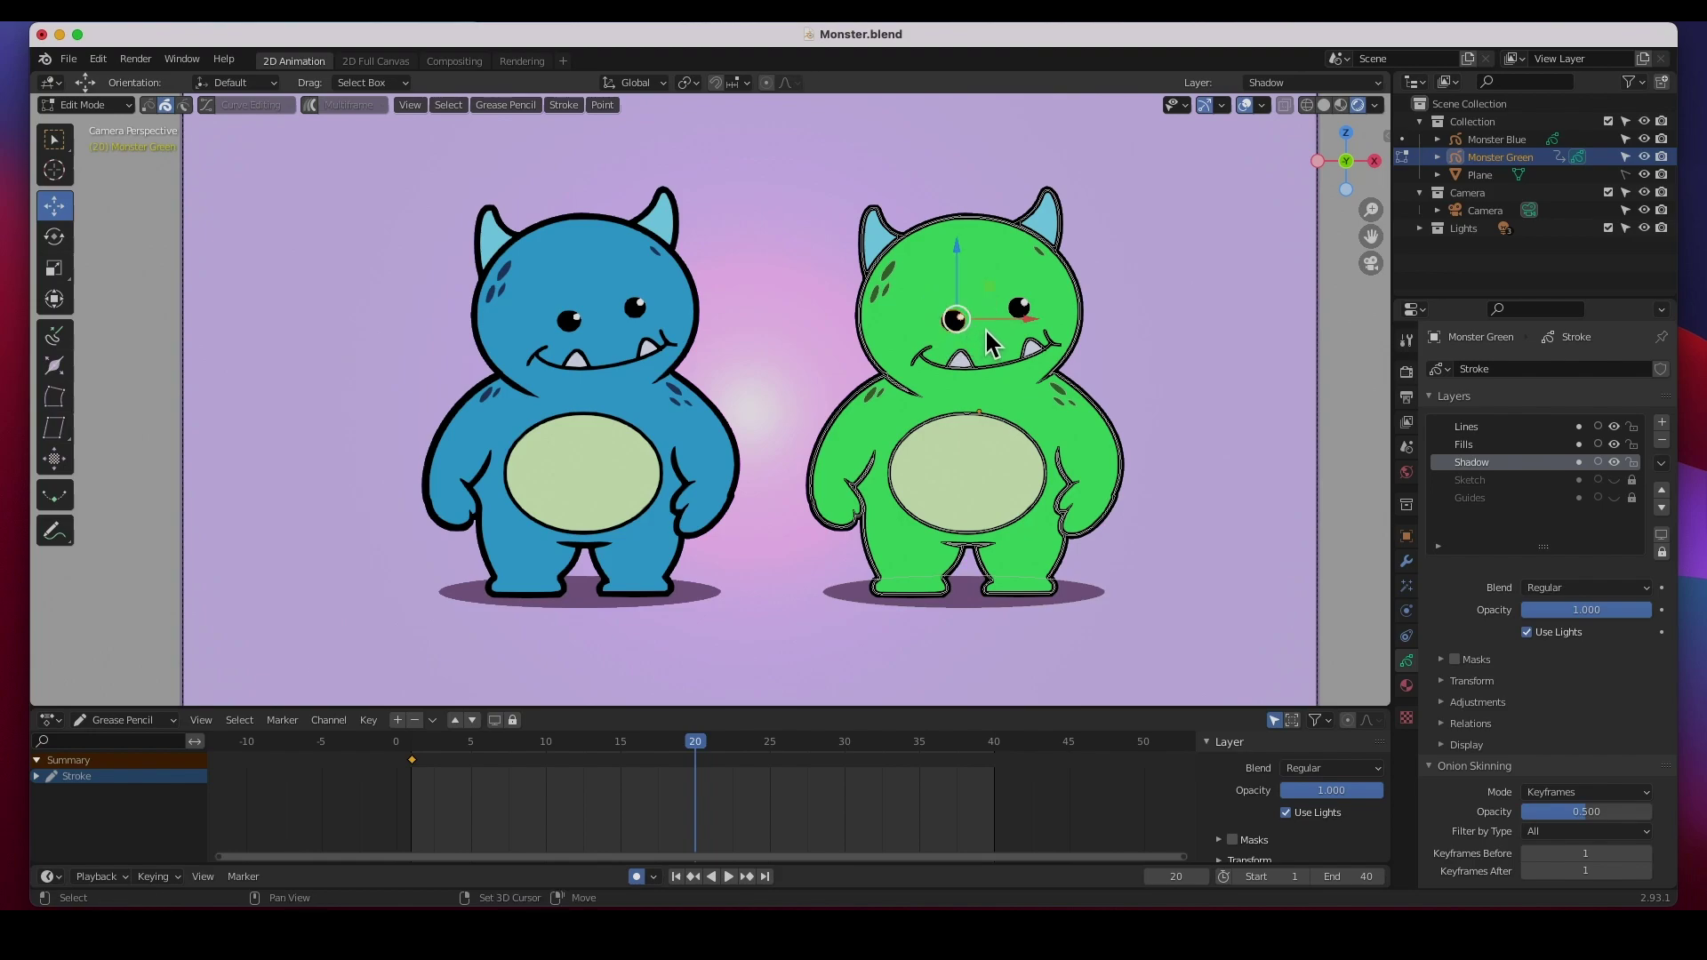
pyautogui.keyDown('shift'); pyautogui.click(1028, 307); pyautogui.keyUp('shift')
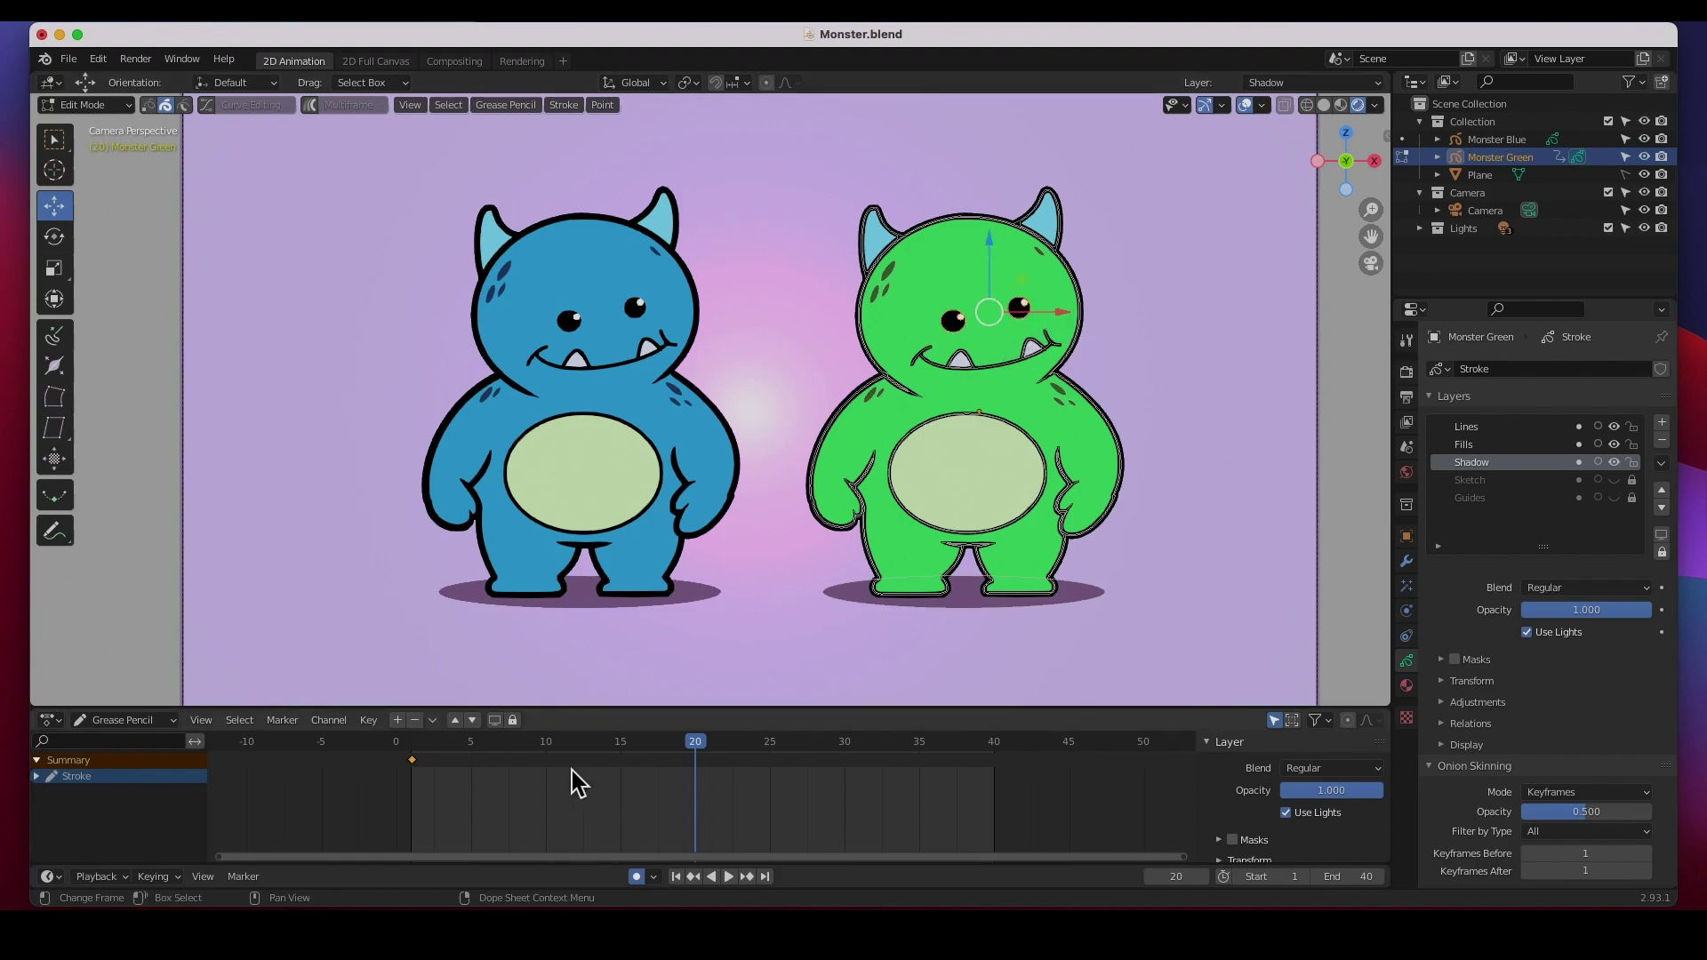
# - Move the eyes left at frame 10 and right at frame 20, then play from the start
pyautogui.moveTo(699, 758); pyautogui.dragTo(418, 755)
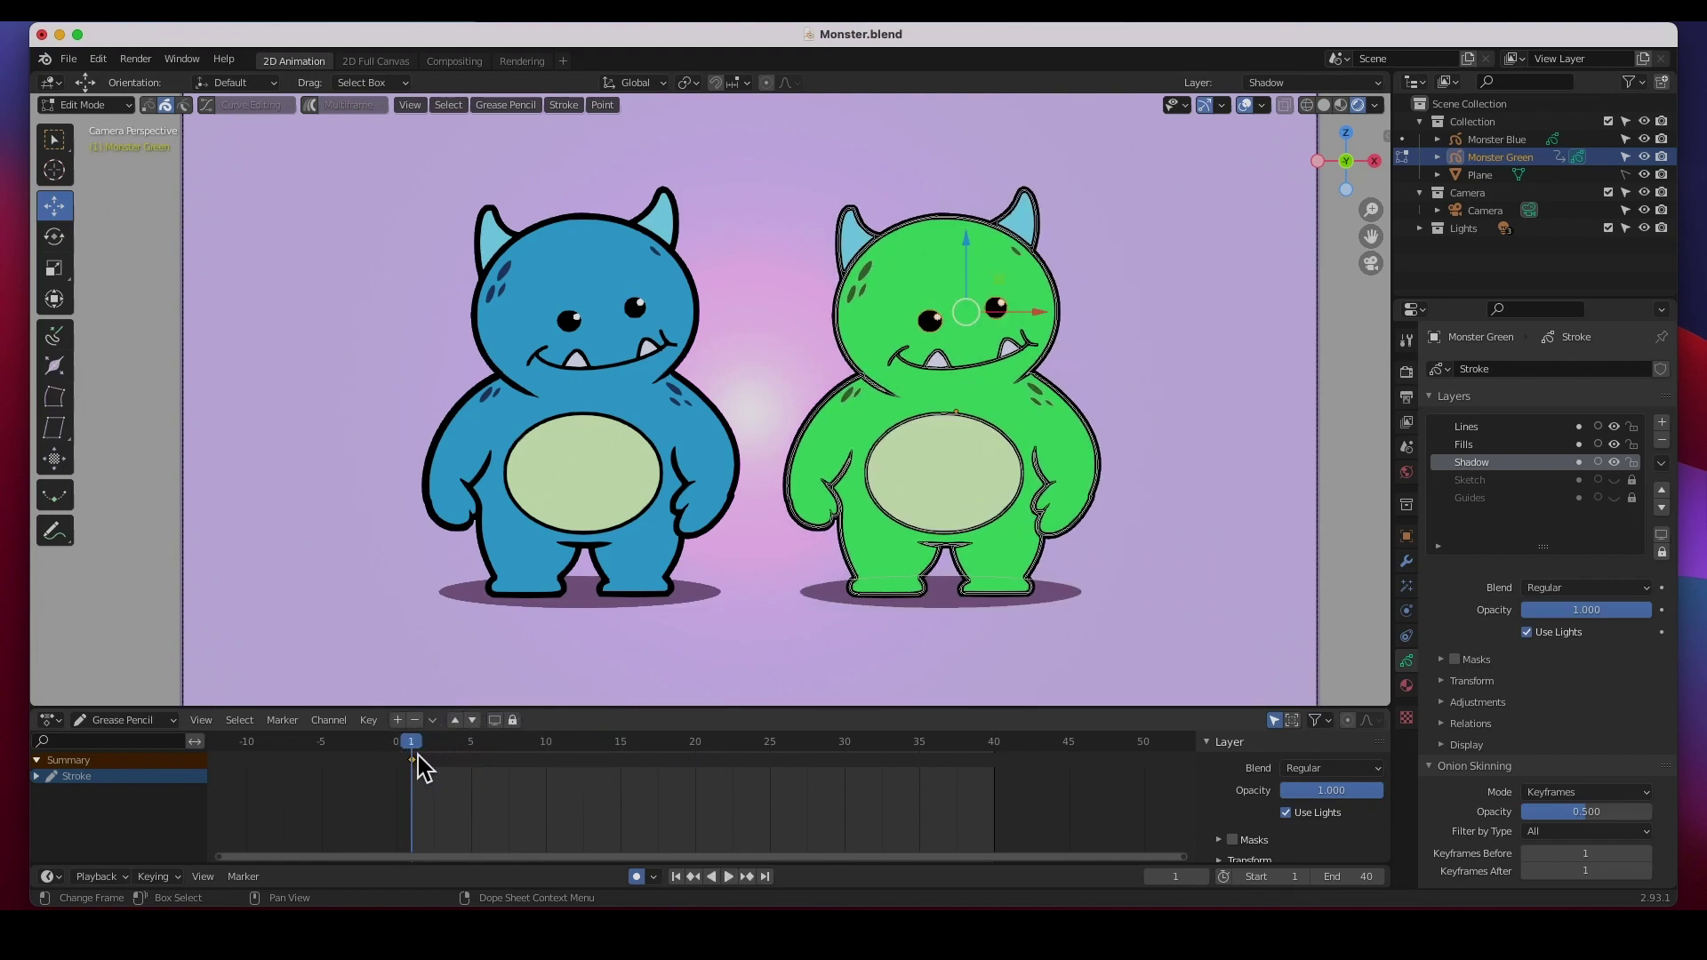
pyautogui.moveTo(419, 755); pyautogui.dragTo(548, 758)
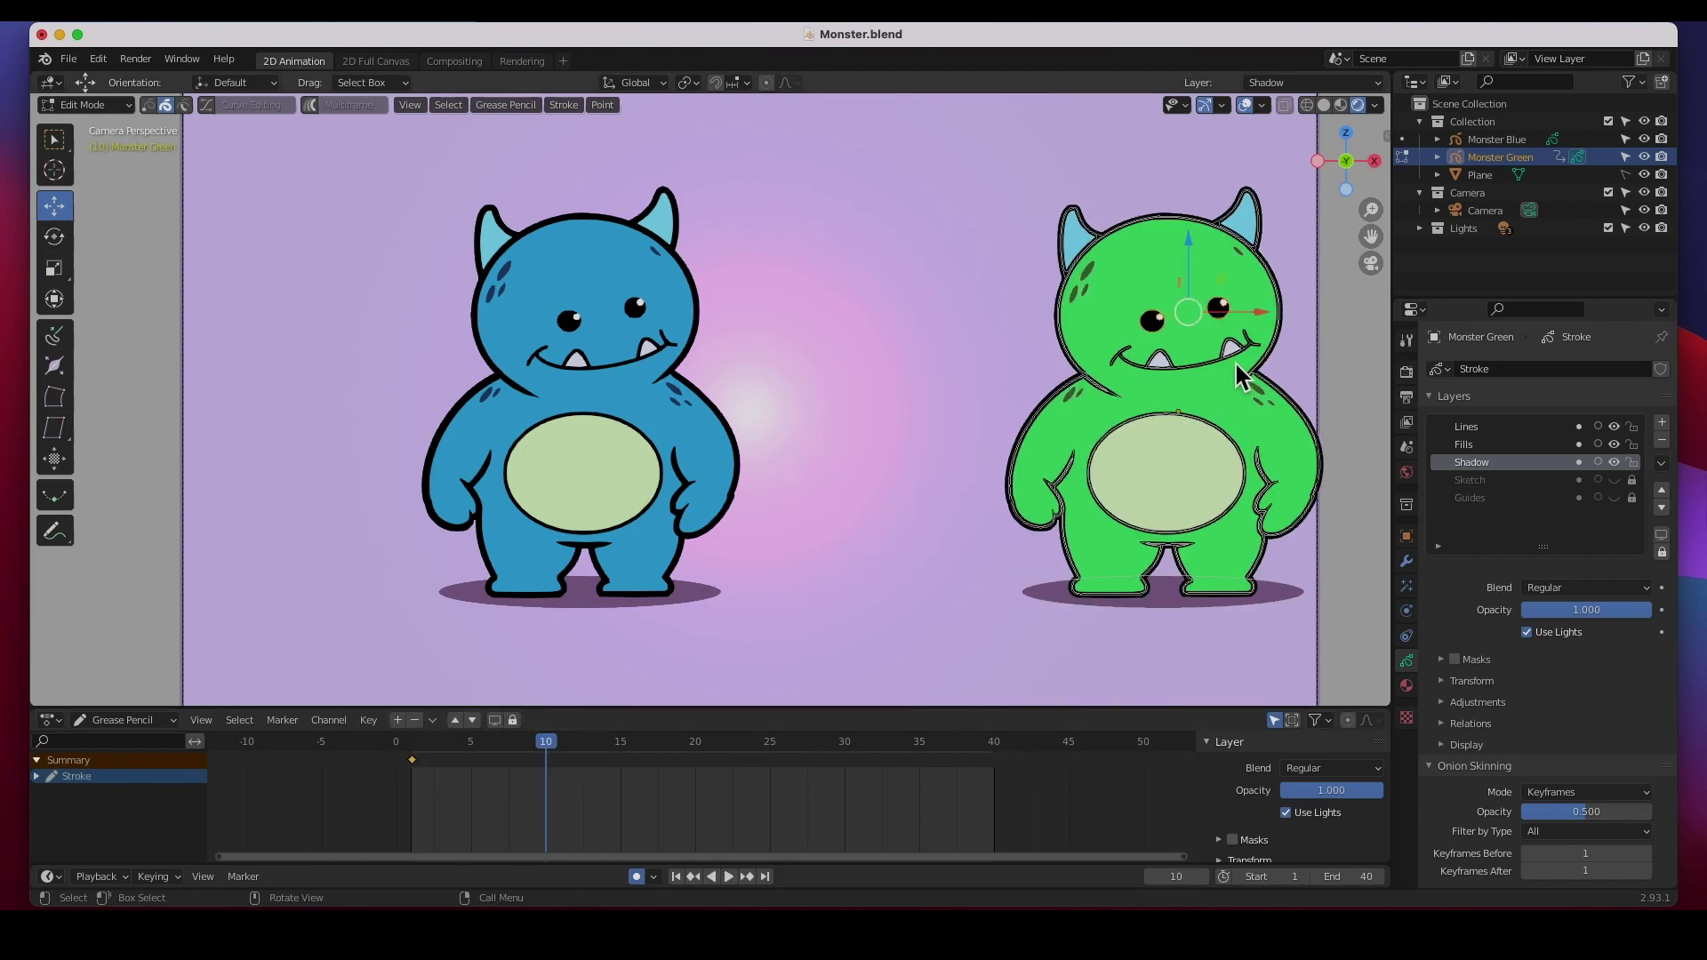
pyautogui.moveTo(1192, 315)
pyautogui.mouseDown()
pyautogui.moveTo(1155, 307)
pyautogui.moveTo(1180, 318)
pyautogui.moveTo(1168, 333)
pyautogui.mouseUp()
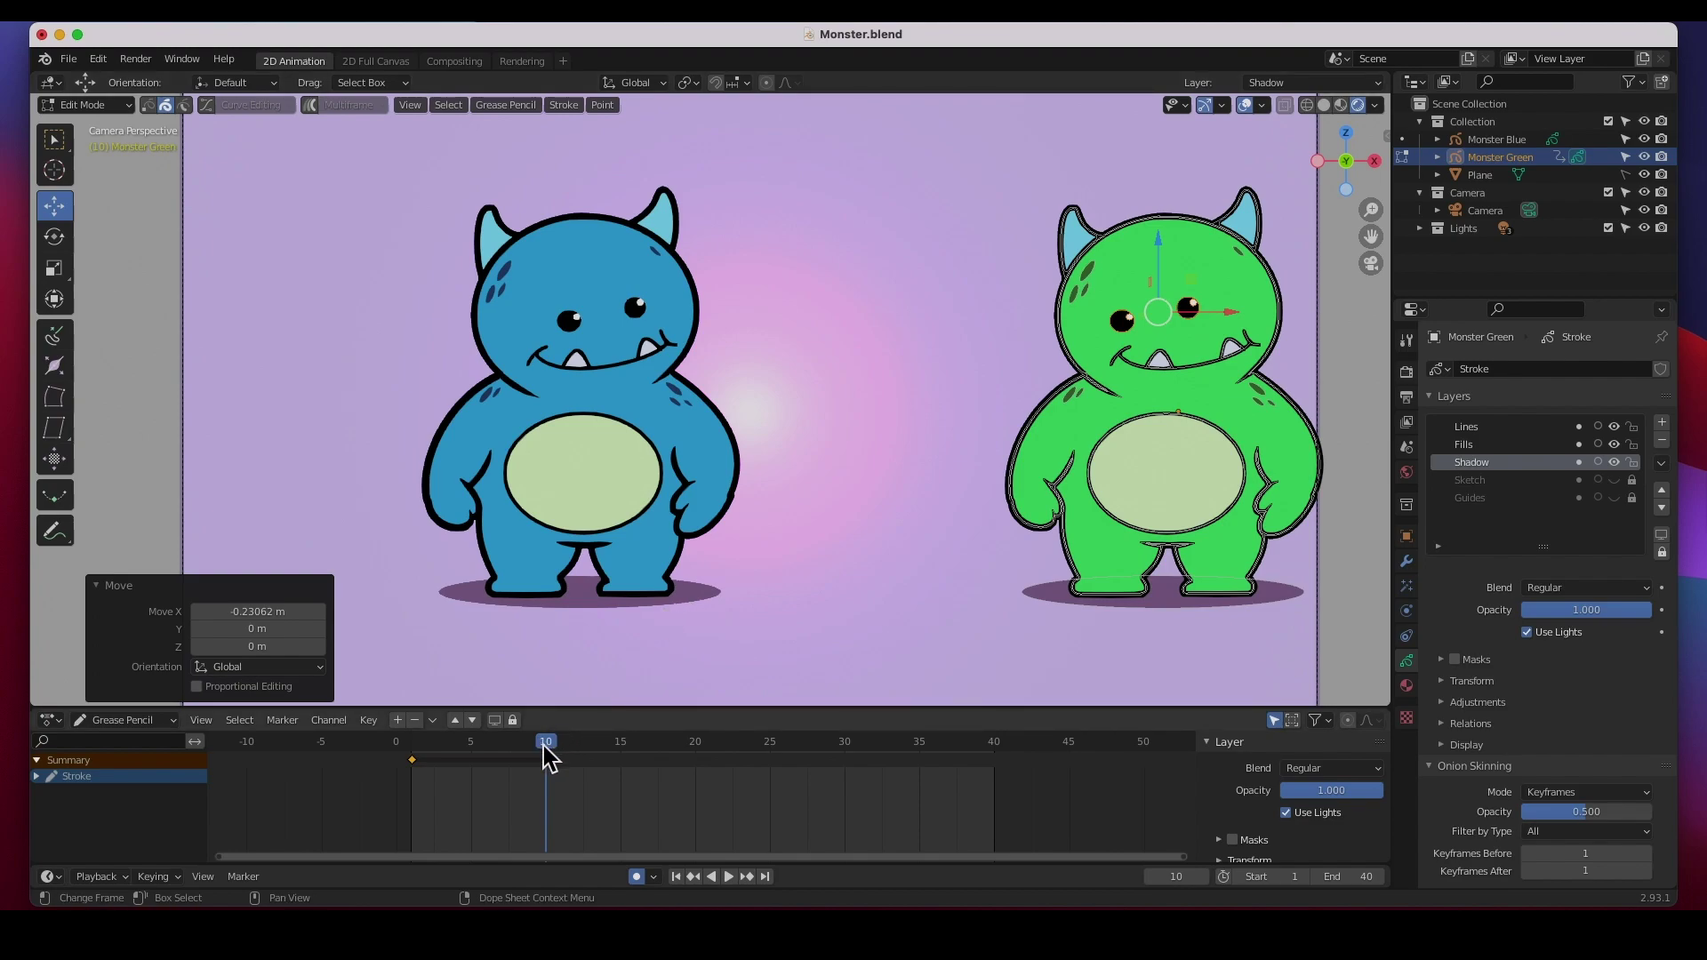
pyautogui.moveTo(636, 745); pyautogui.dragTo(694, 747)
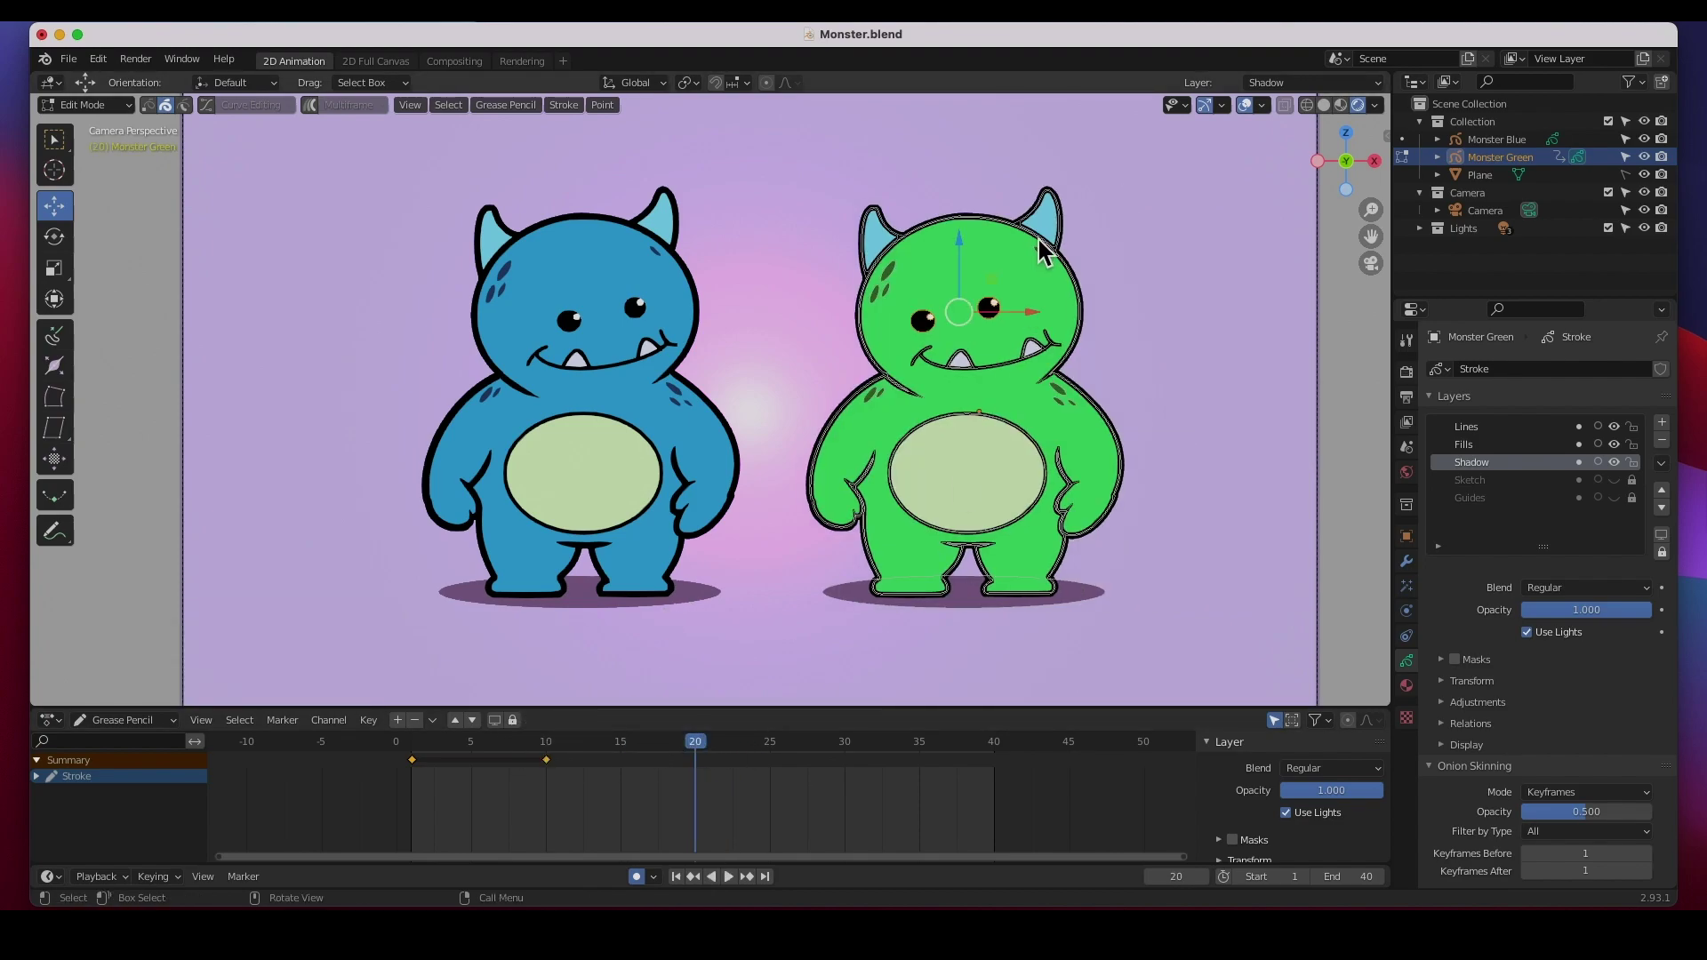
pyautogui.moveTo(964, 313); pyautogui.dragTo(1018, 320)
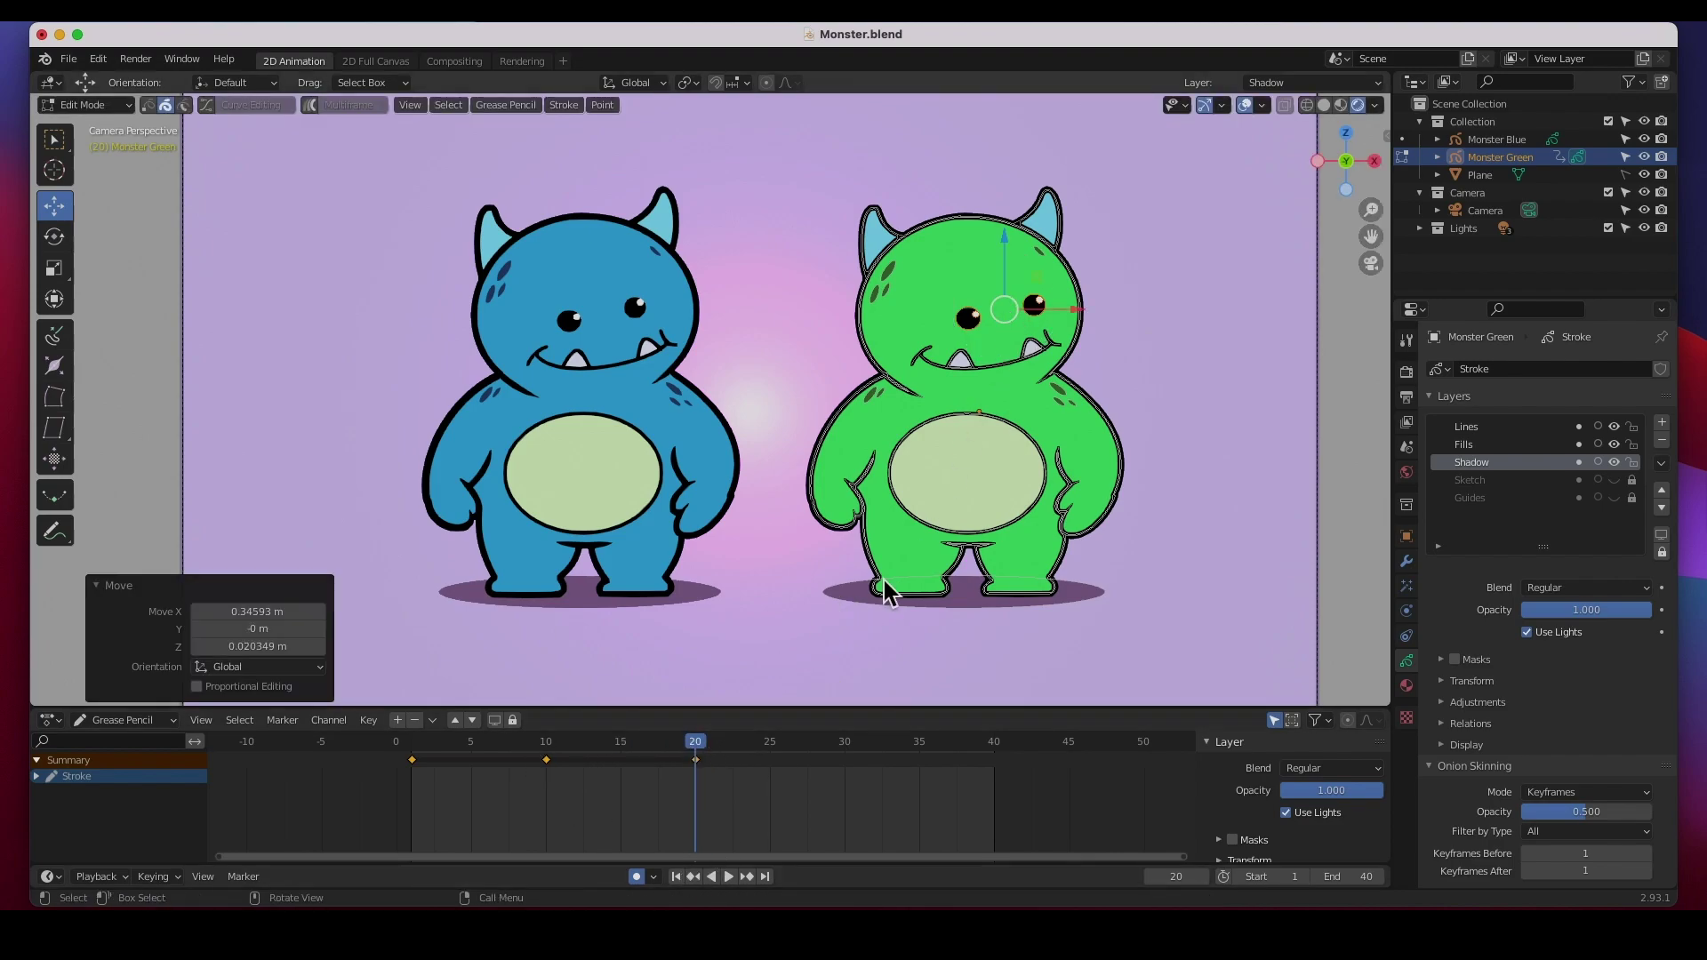
pyautogui.click(678, 877)
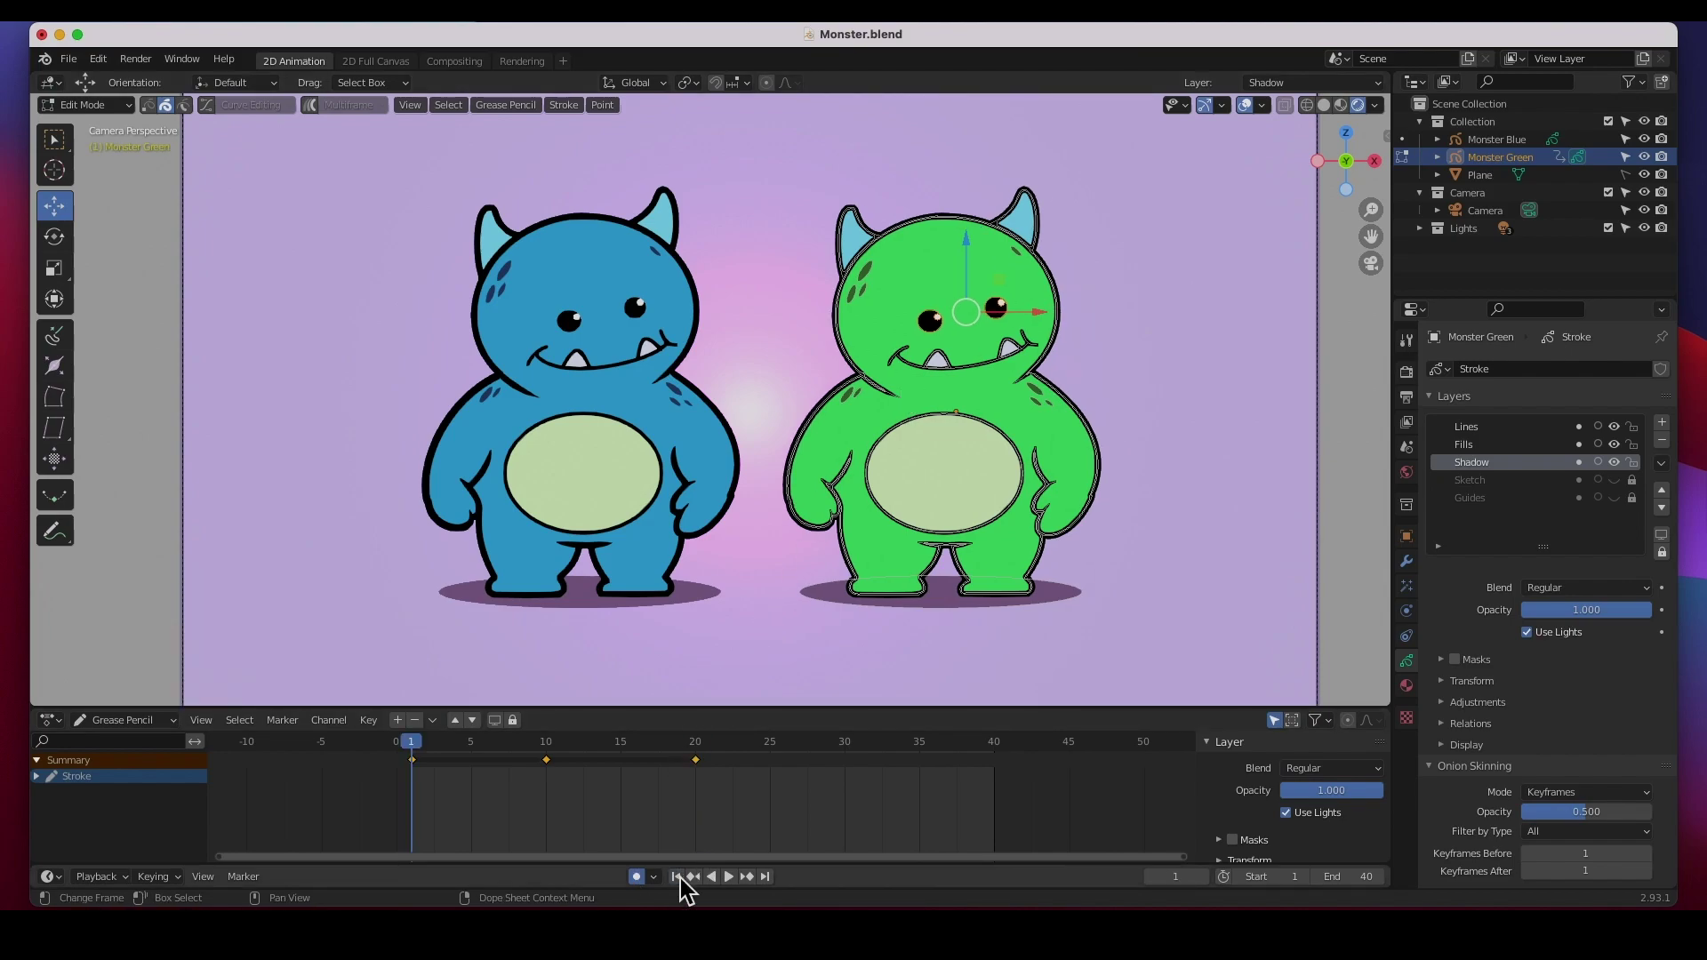
pyautogui.click(729, 877)
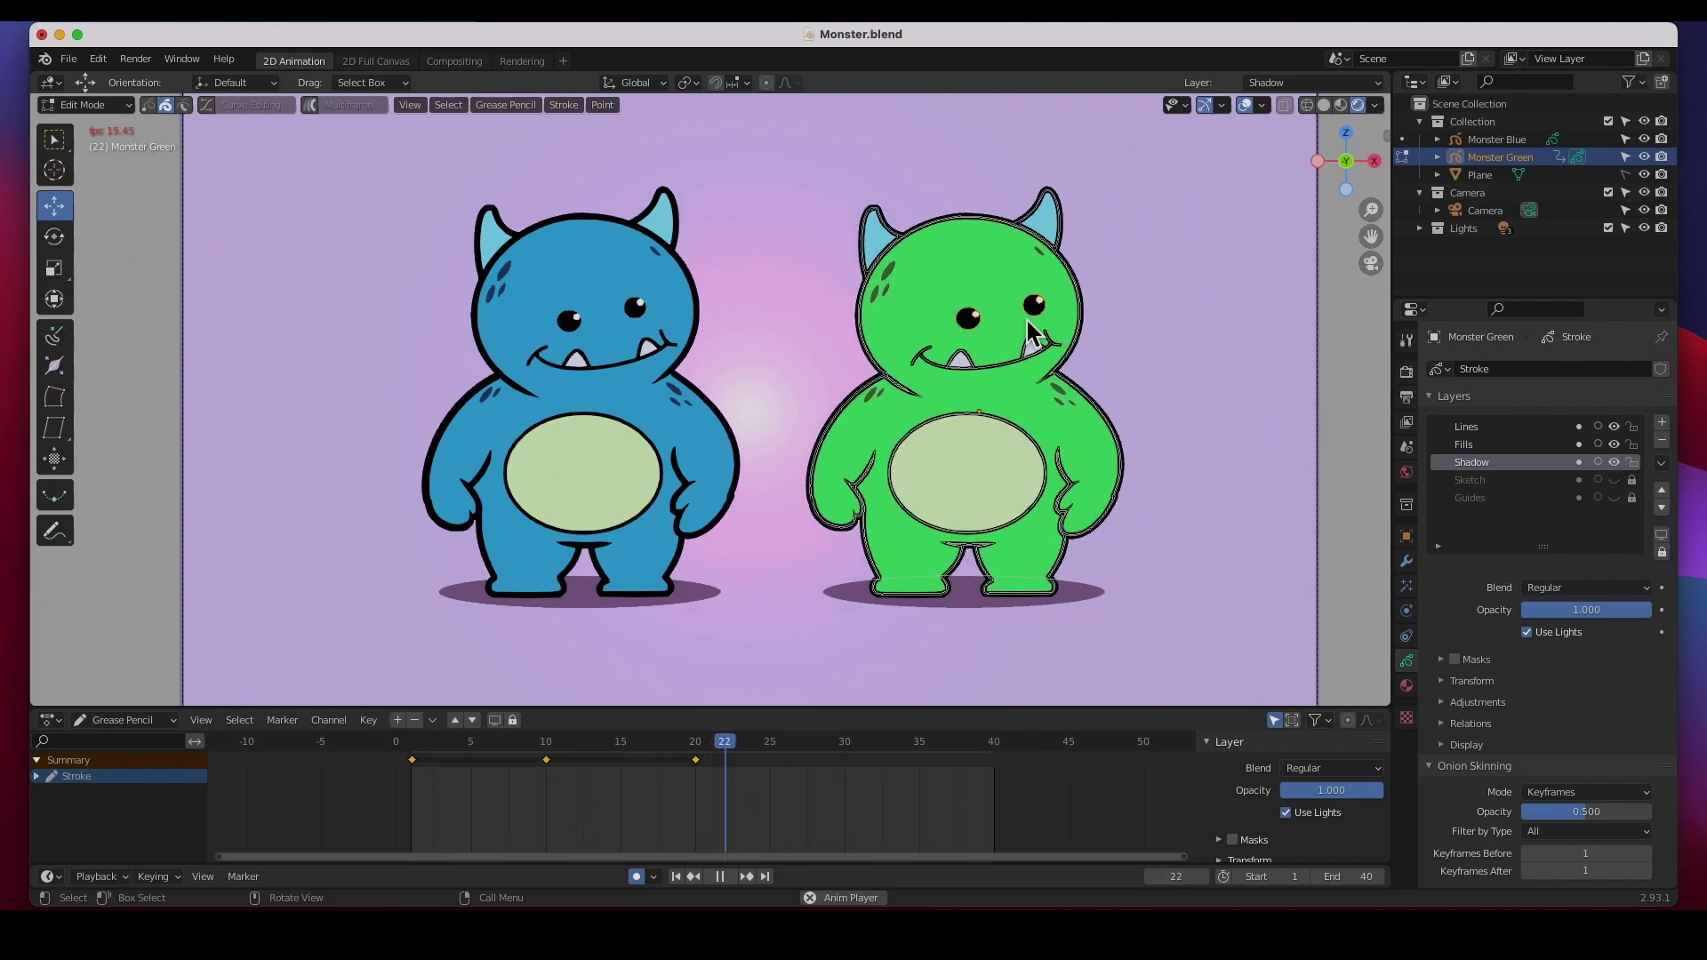
# - Stop playback, box-select the location keyframes at frames 10 and 20, delete them, and replay
pyautogui.click(723, 877)
pyautogui.moveTo(723, 864); pyautogui.dragTo(728, 808)
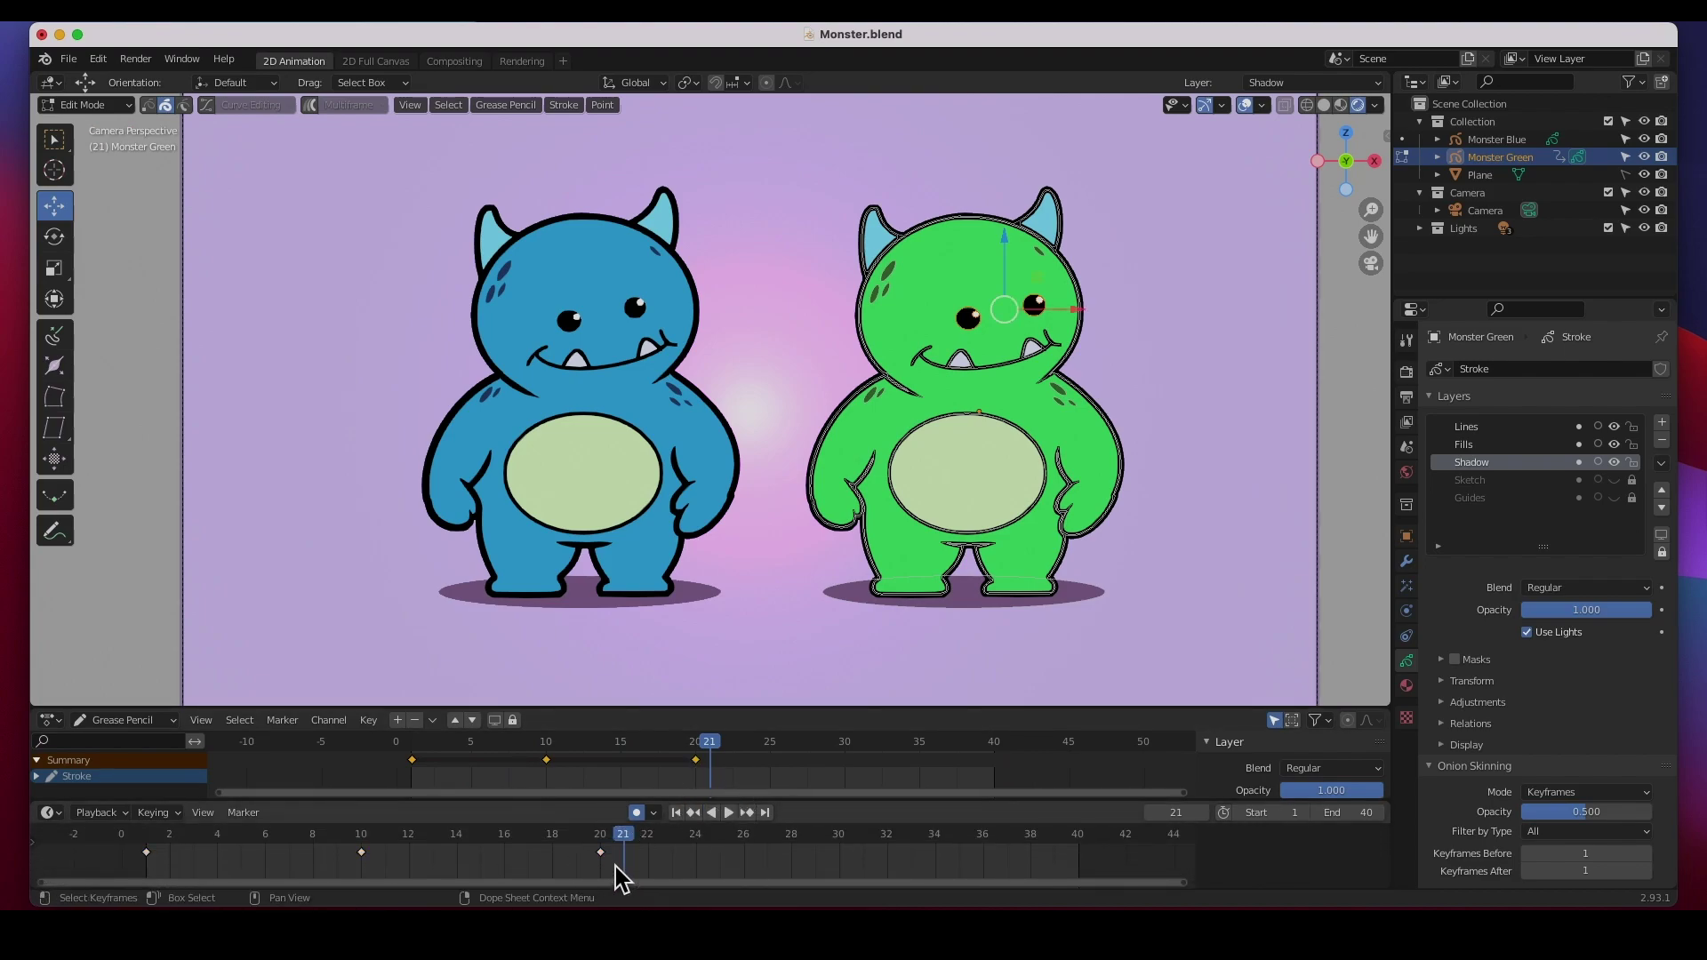
pyautogui.moveTo(611, 863); pyautogui.dragTo(356, 850)
pyautogui.press('Delete')
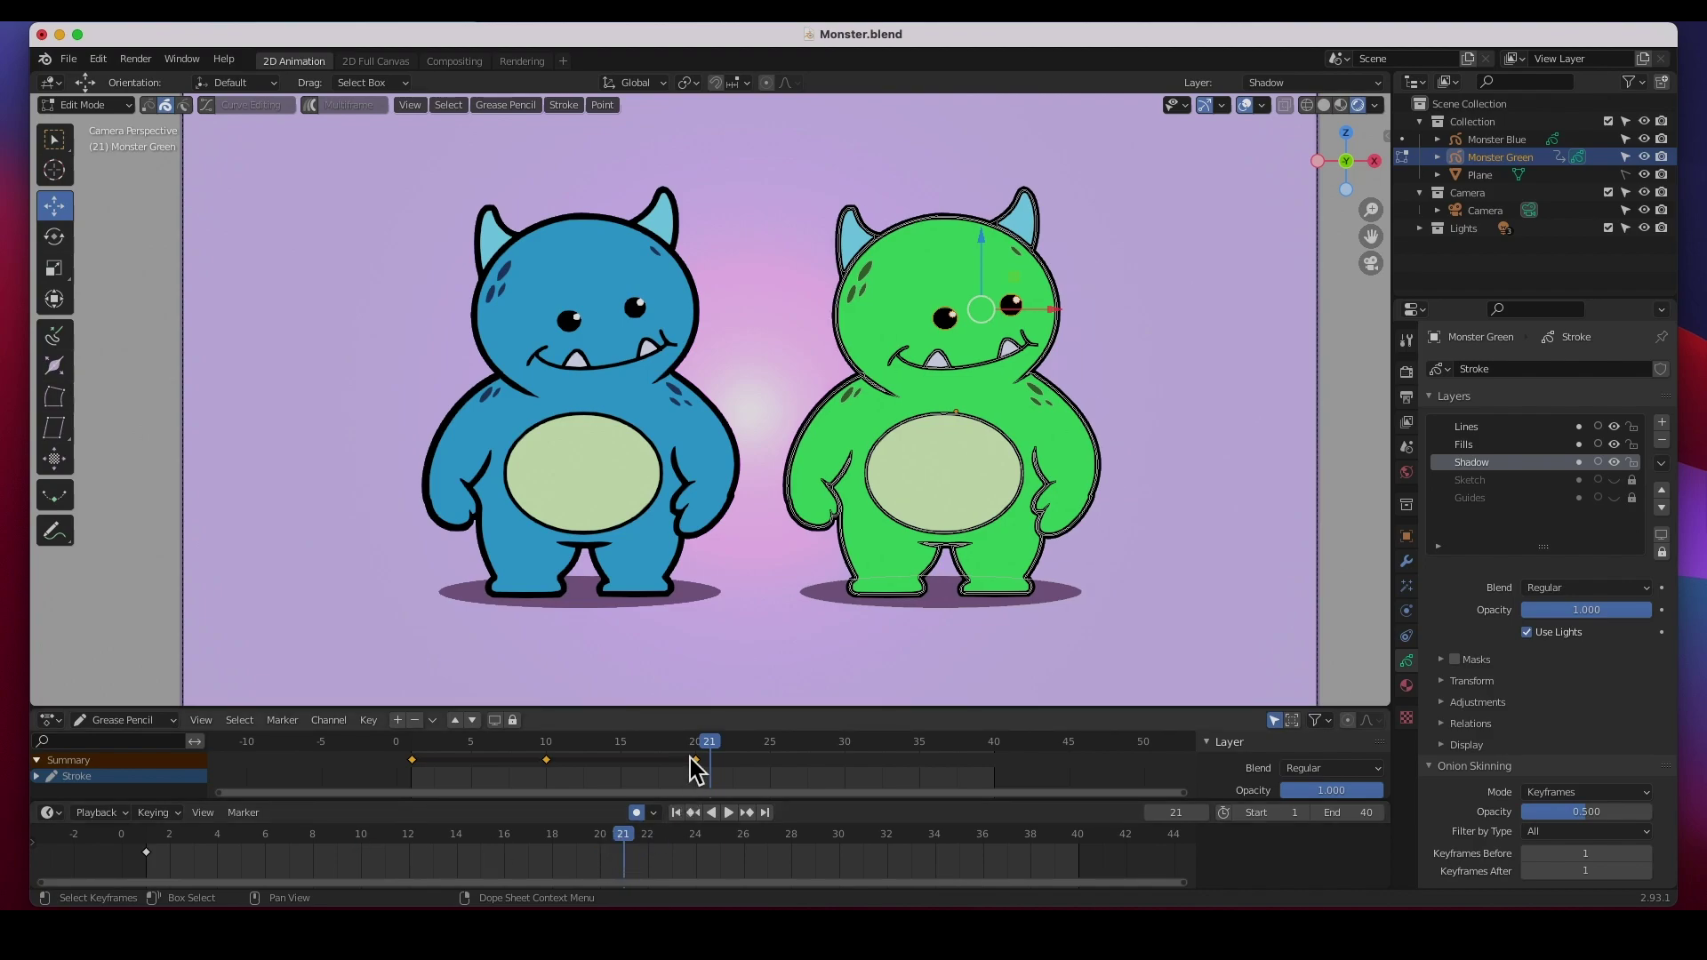
pyautogui.click(732, 815)
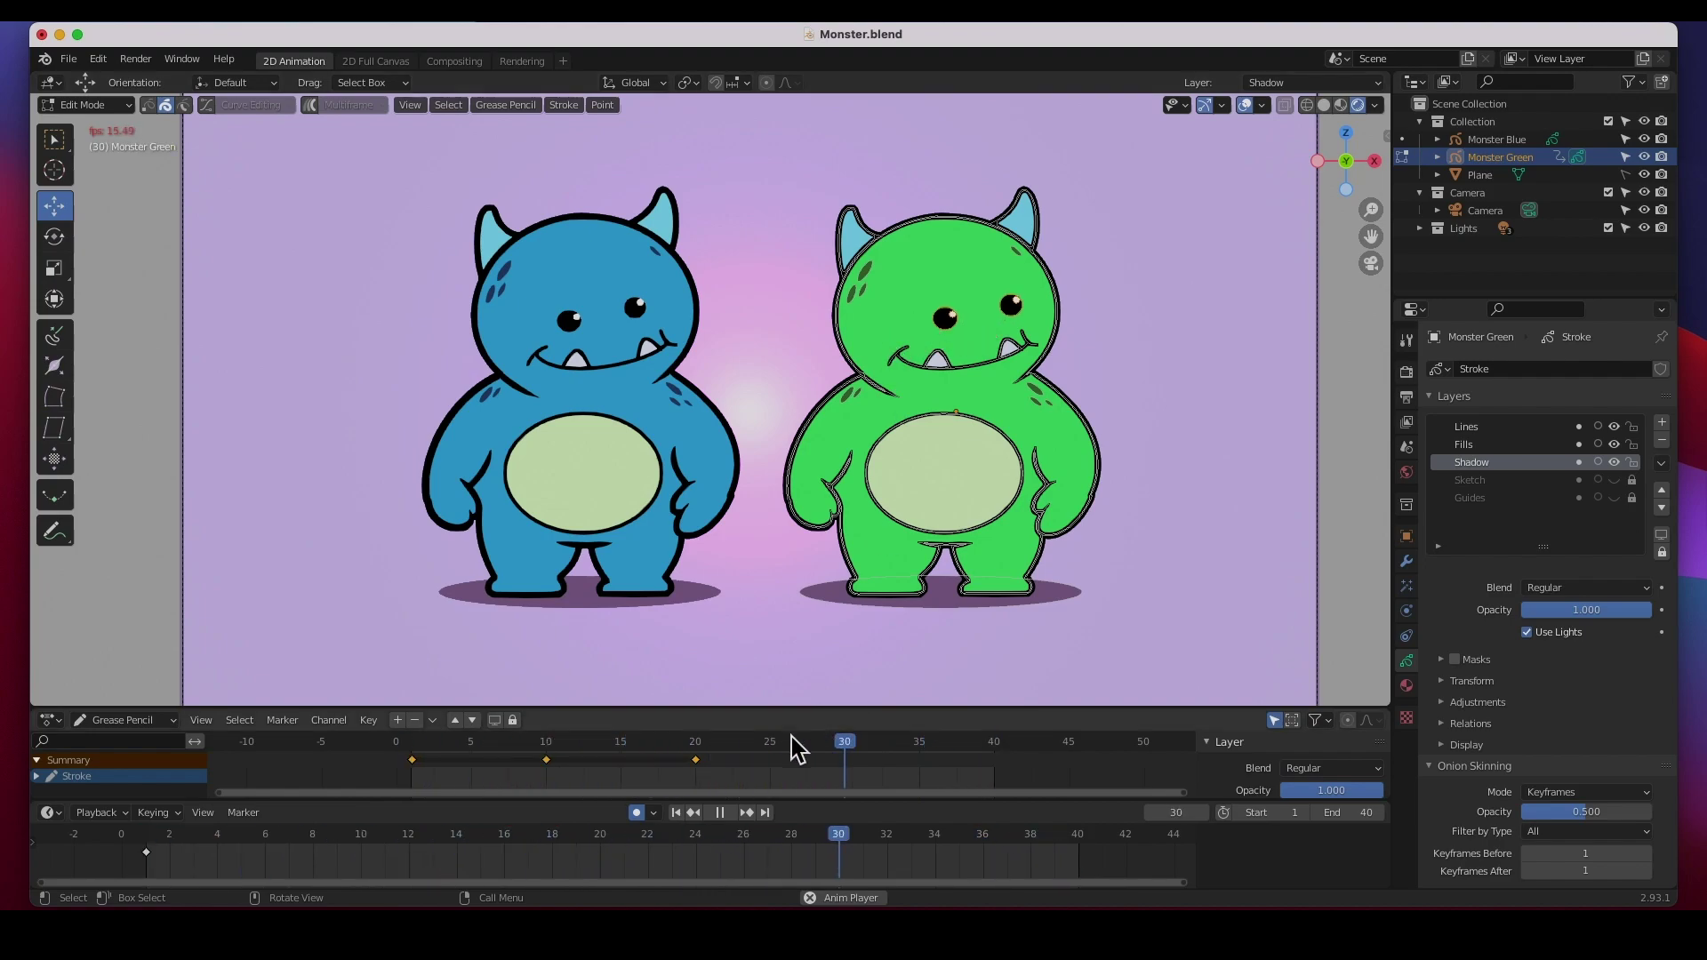
pyautogui.click(721, 813)
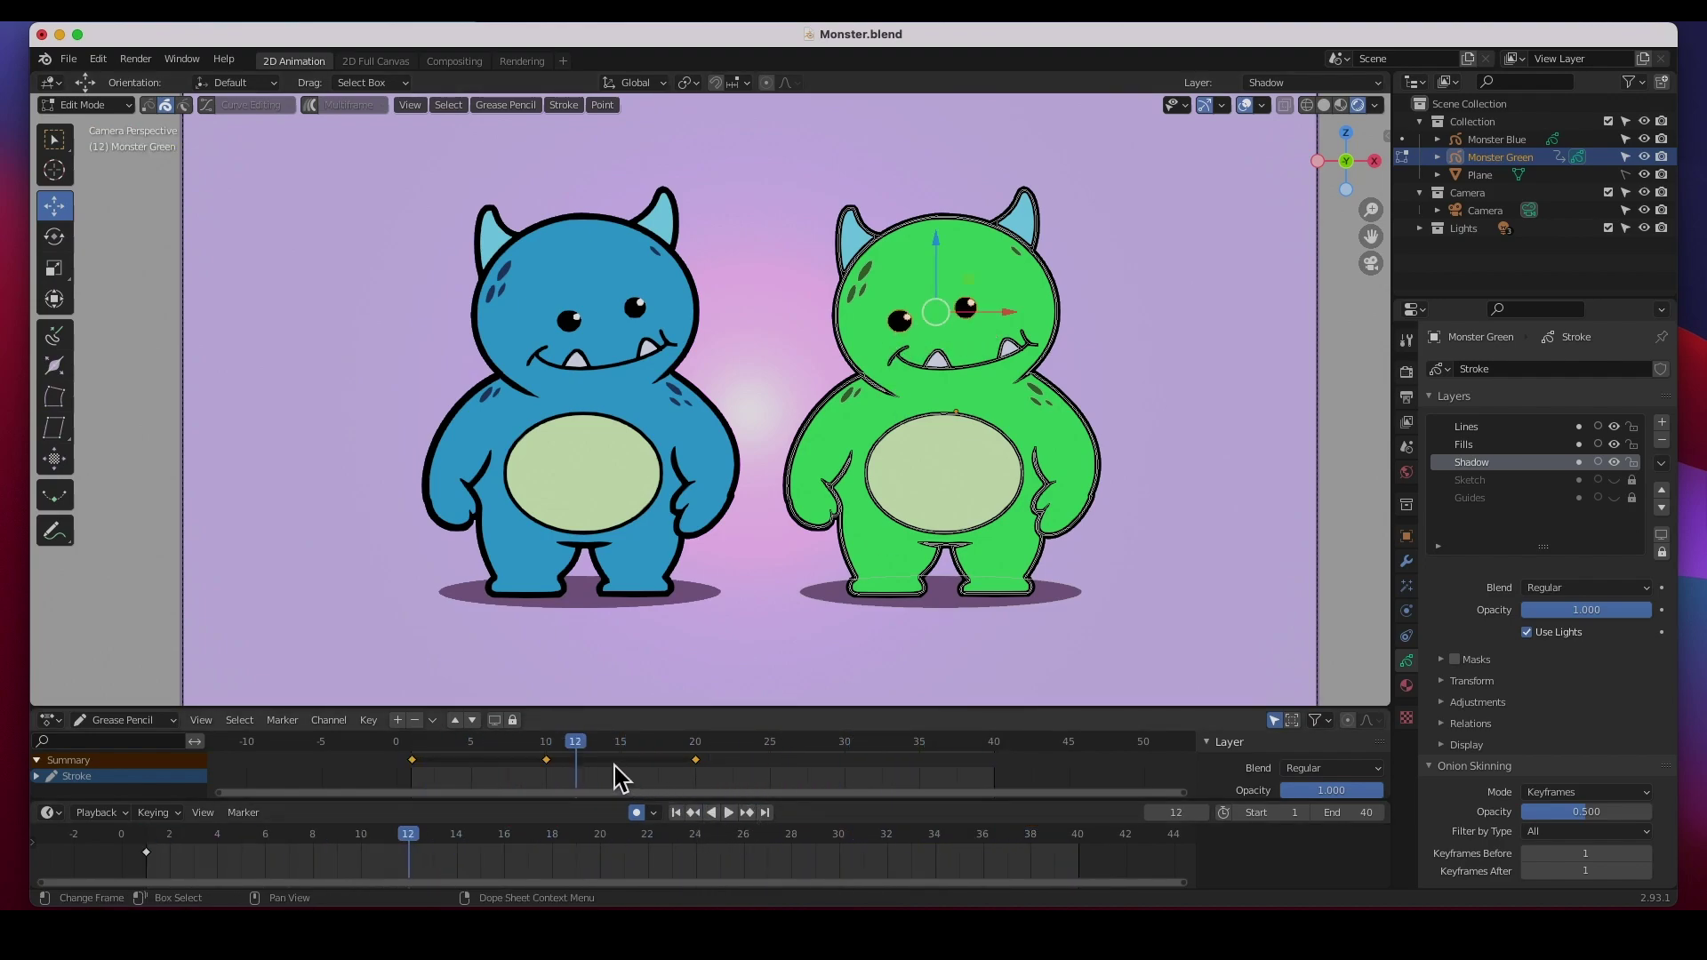
pyautogui.moveTo(579, 760)
pyautogui.mouseDown()
pyautogui.moveTo(400, 754)
pyautogui.moveTo(552, 757)
pyautogui.mouseUp()
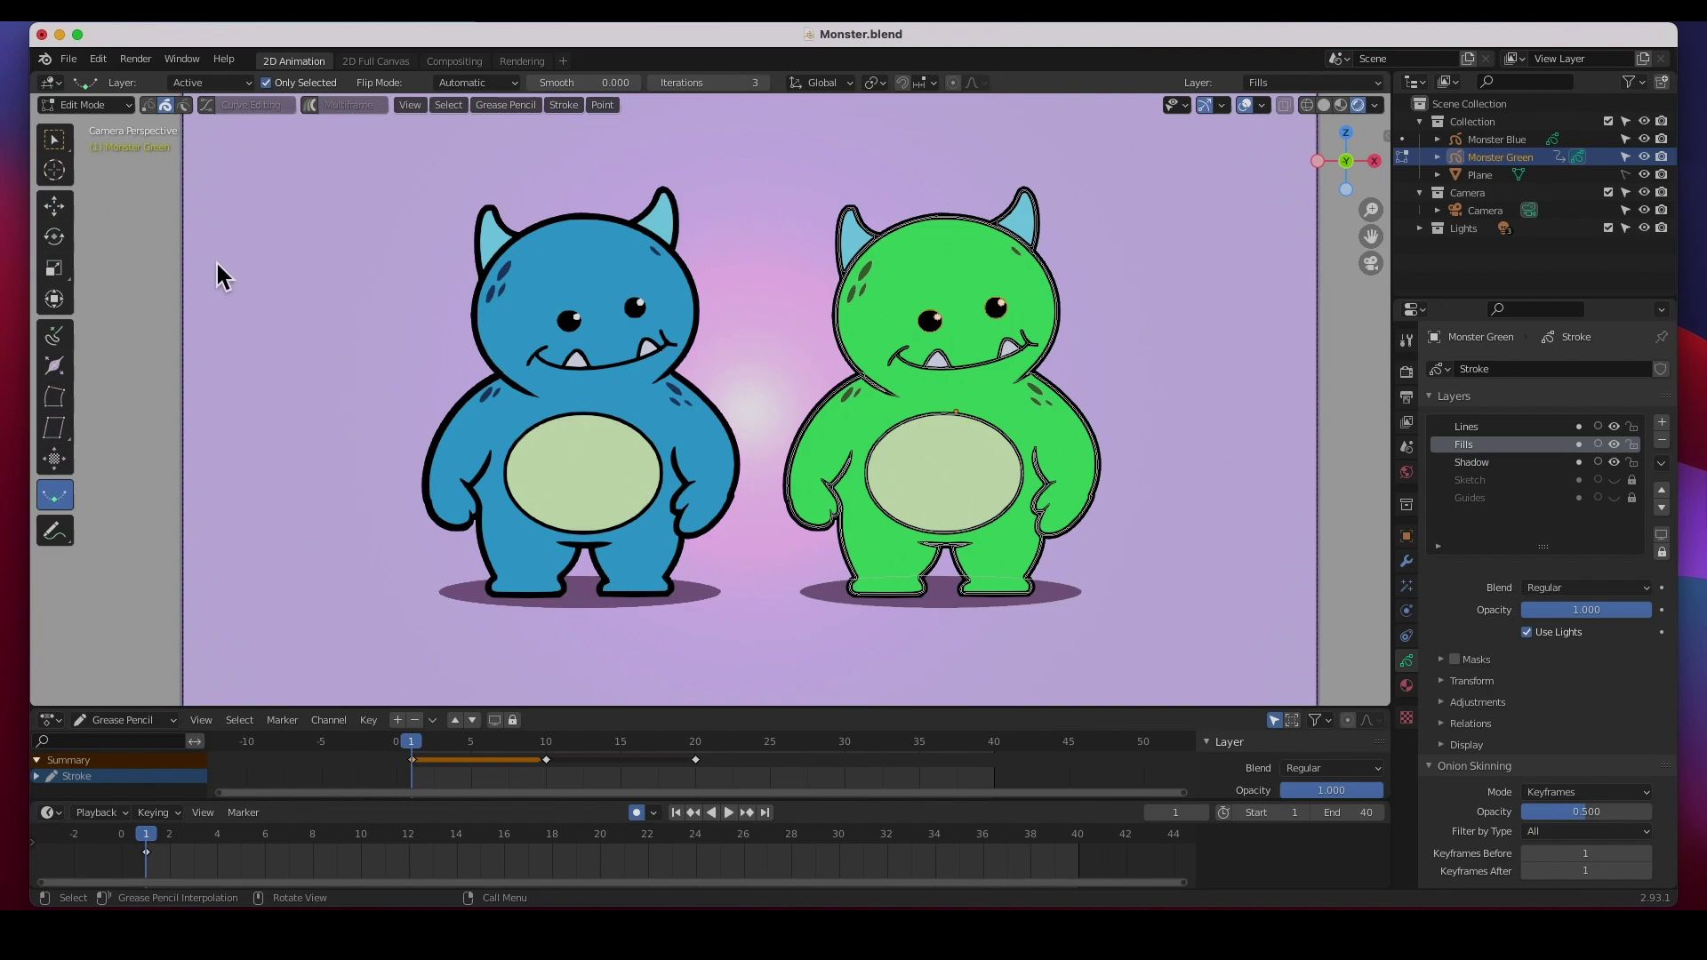
pyautogui.click(507, 104)
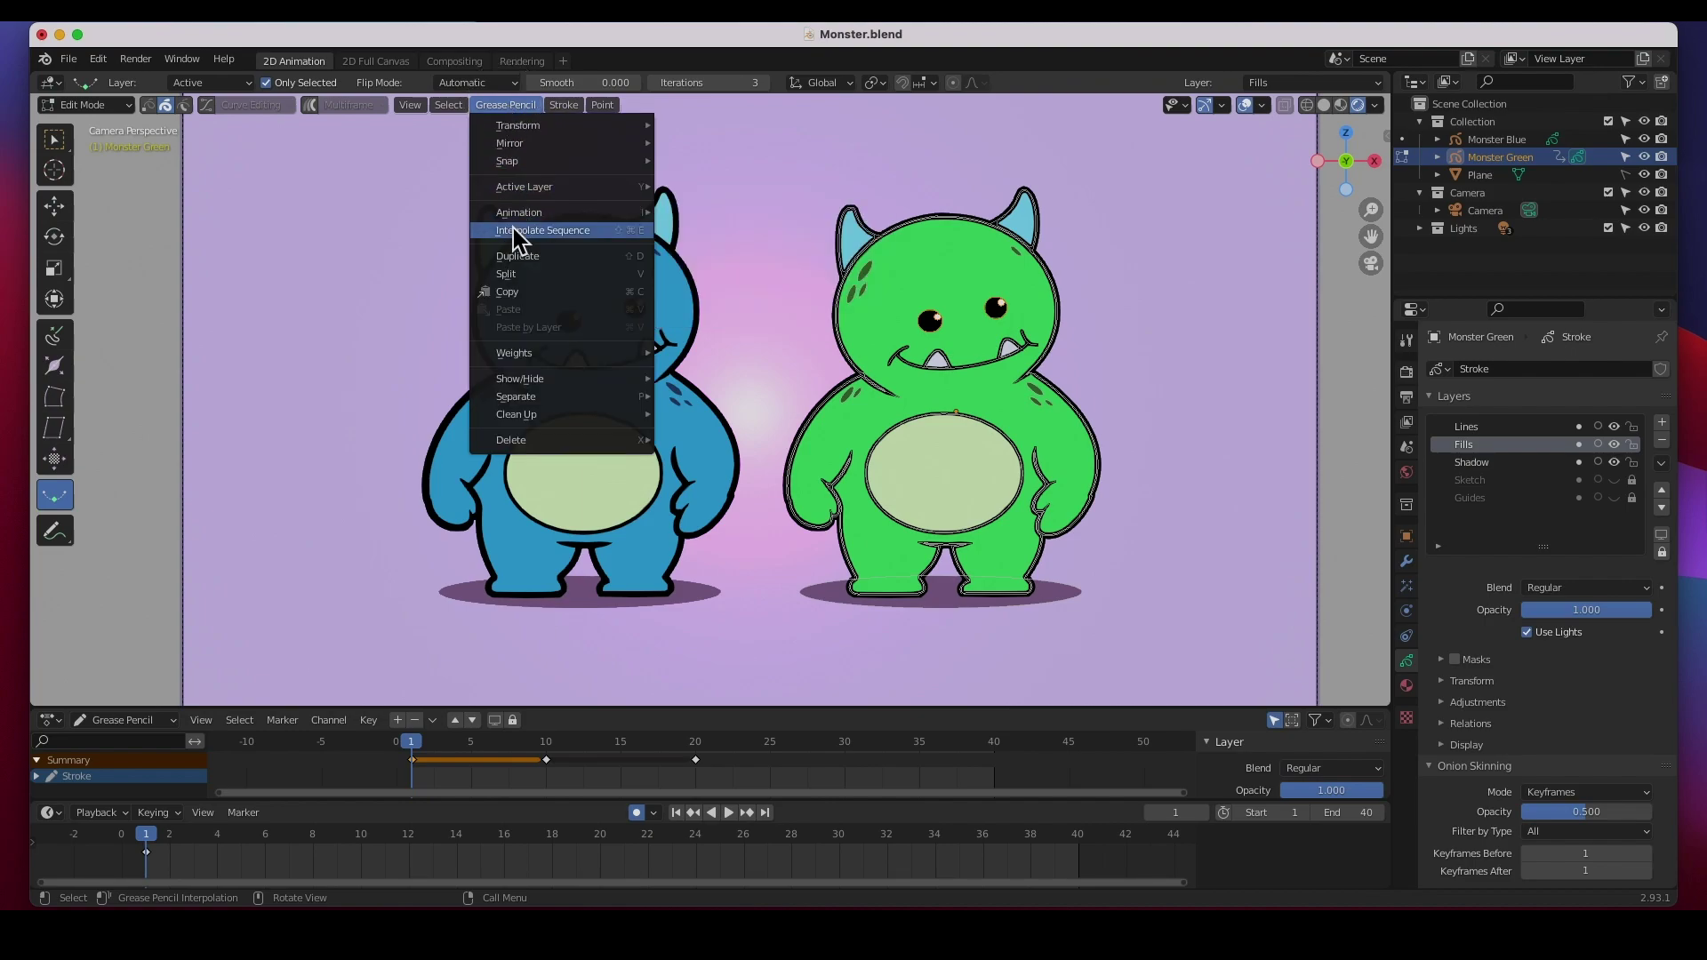
pyautogui.click(559, 234)
pyautogui.moveTo(412, 738); pyautogui.dragTo(474, 754)
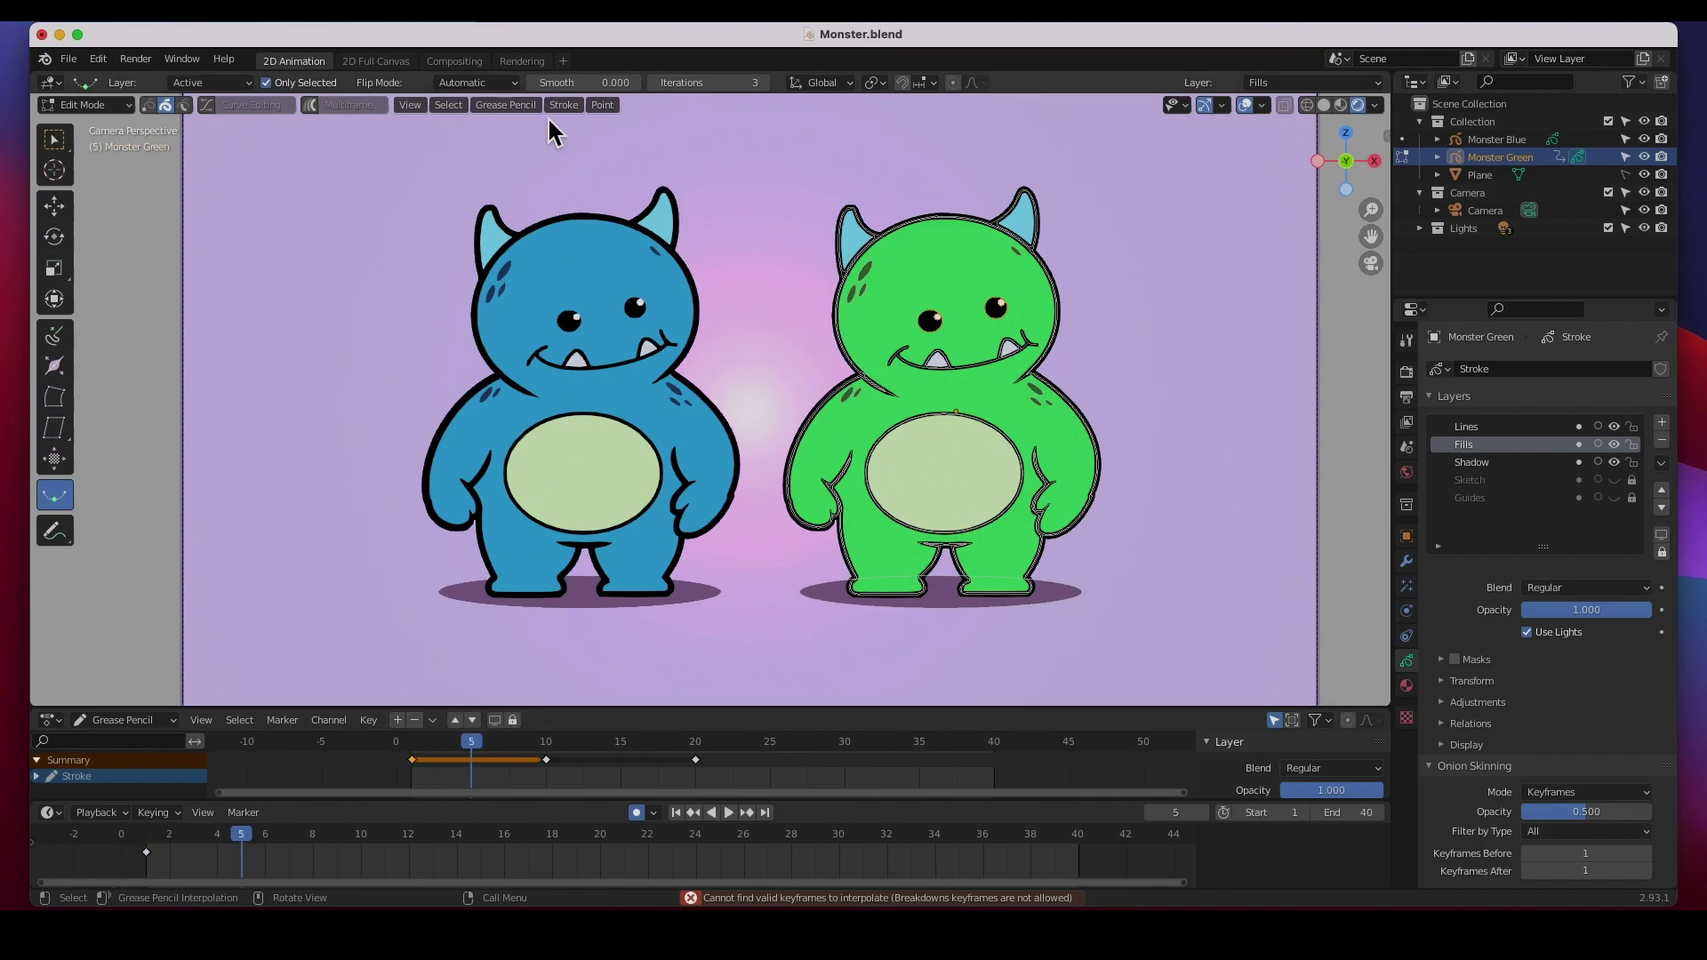
pyautogui.click(521, 105)
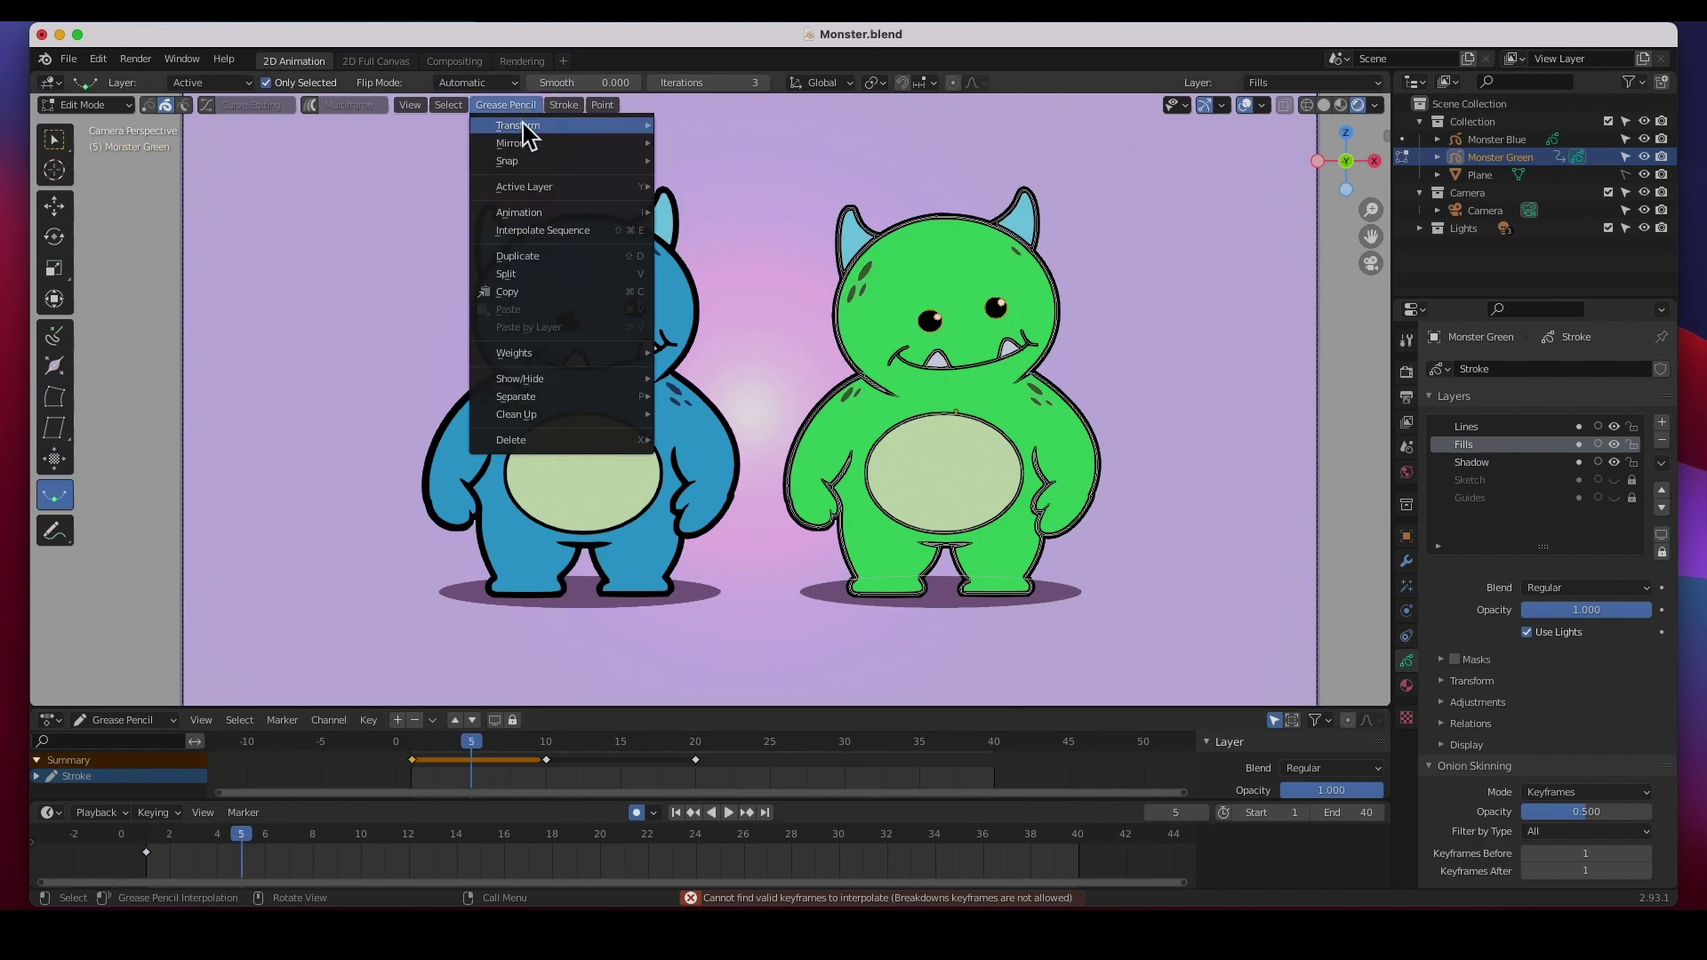
pyautogui.click(526, 233)
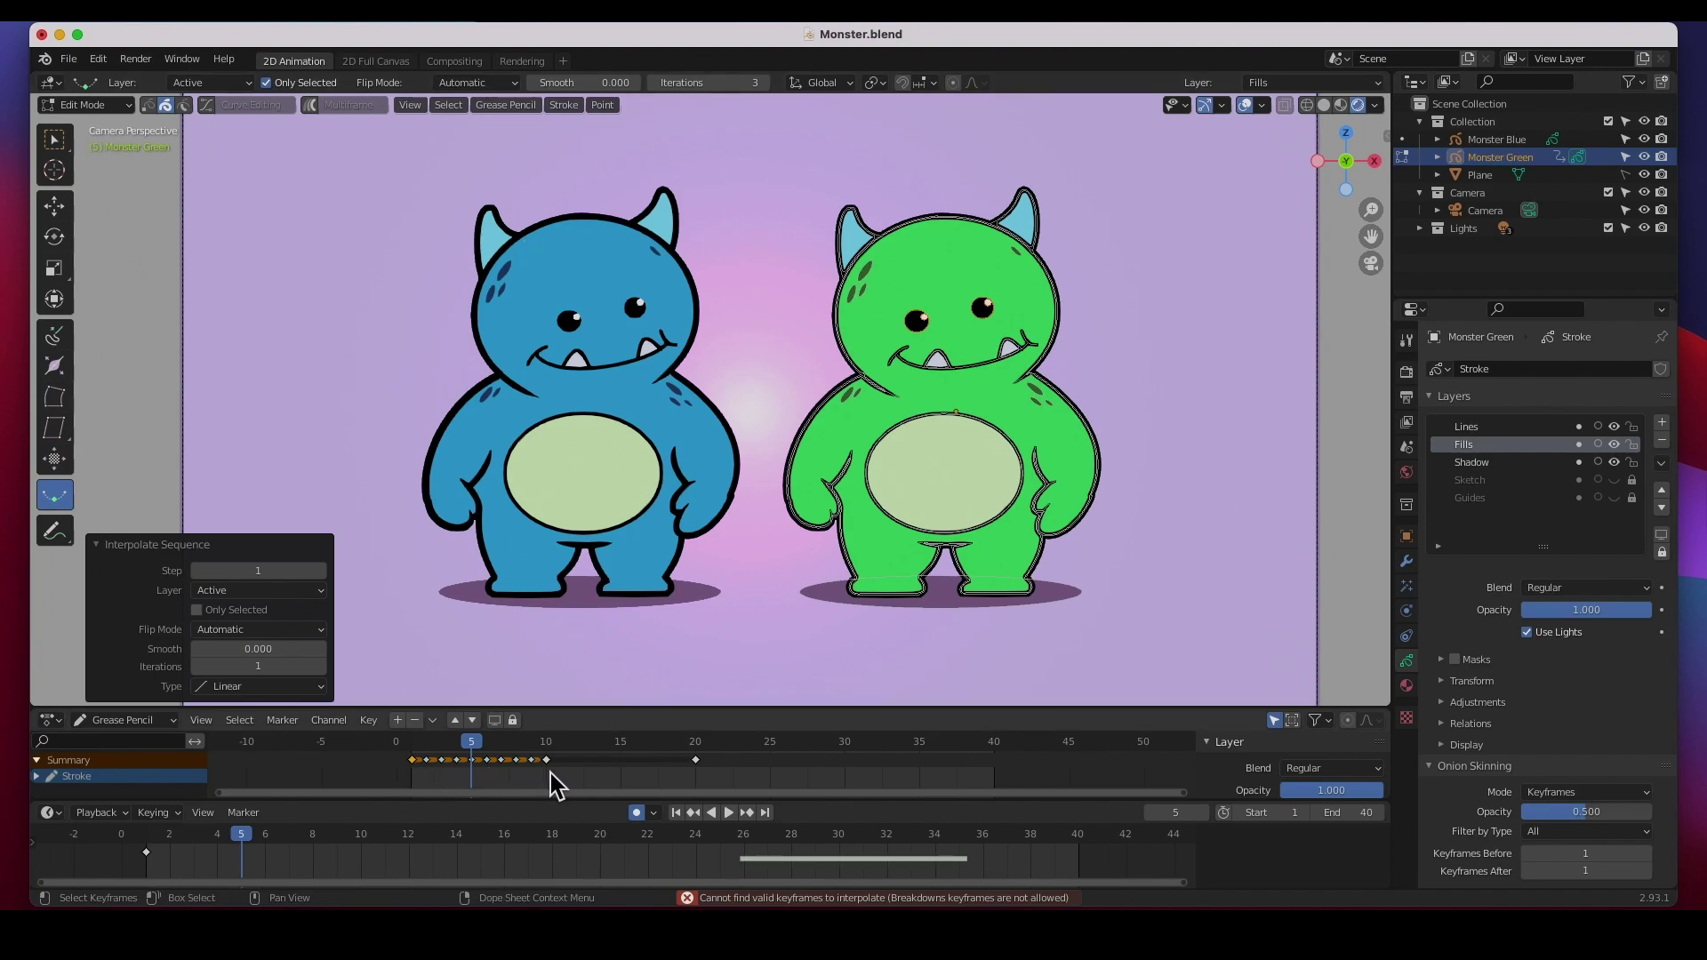
pyautogui.moveTo(480, 742)
pyautogui.mouseDown()
pyautogui.moveTo(502, 747)
pyautogui.moveTo(428, 744)
pyautogui.moveTo(534, 746)
pyautogui.moveTo(394, 761)
pyautogui.moveTo(552, 751)
pyautogui.moveTo(418, 763)
pyautogui.moveTo(532, 761)
pyautogui.mouseUp()
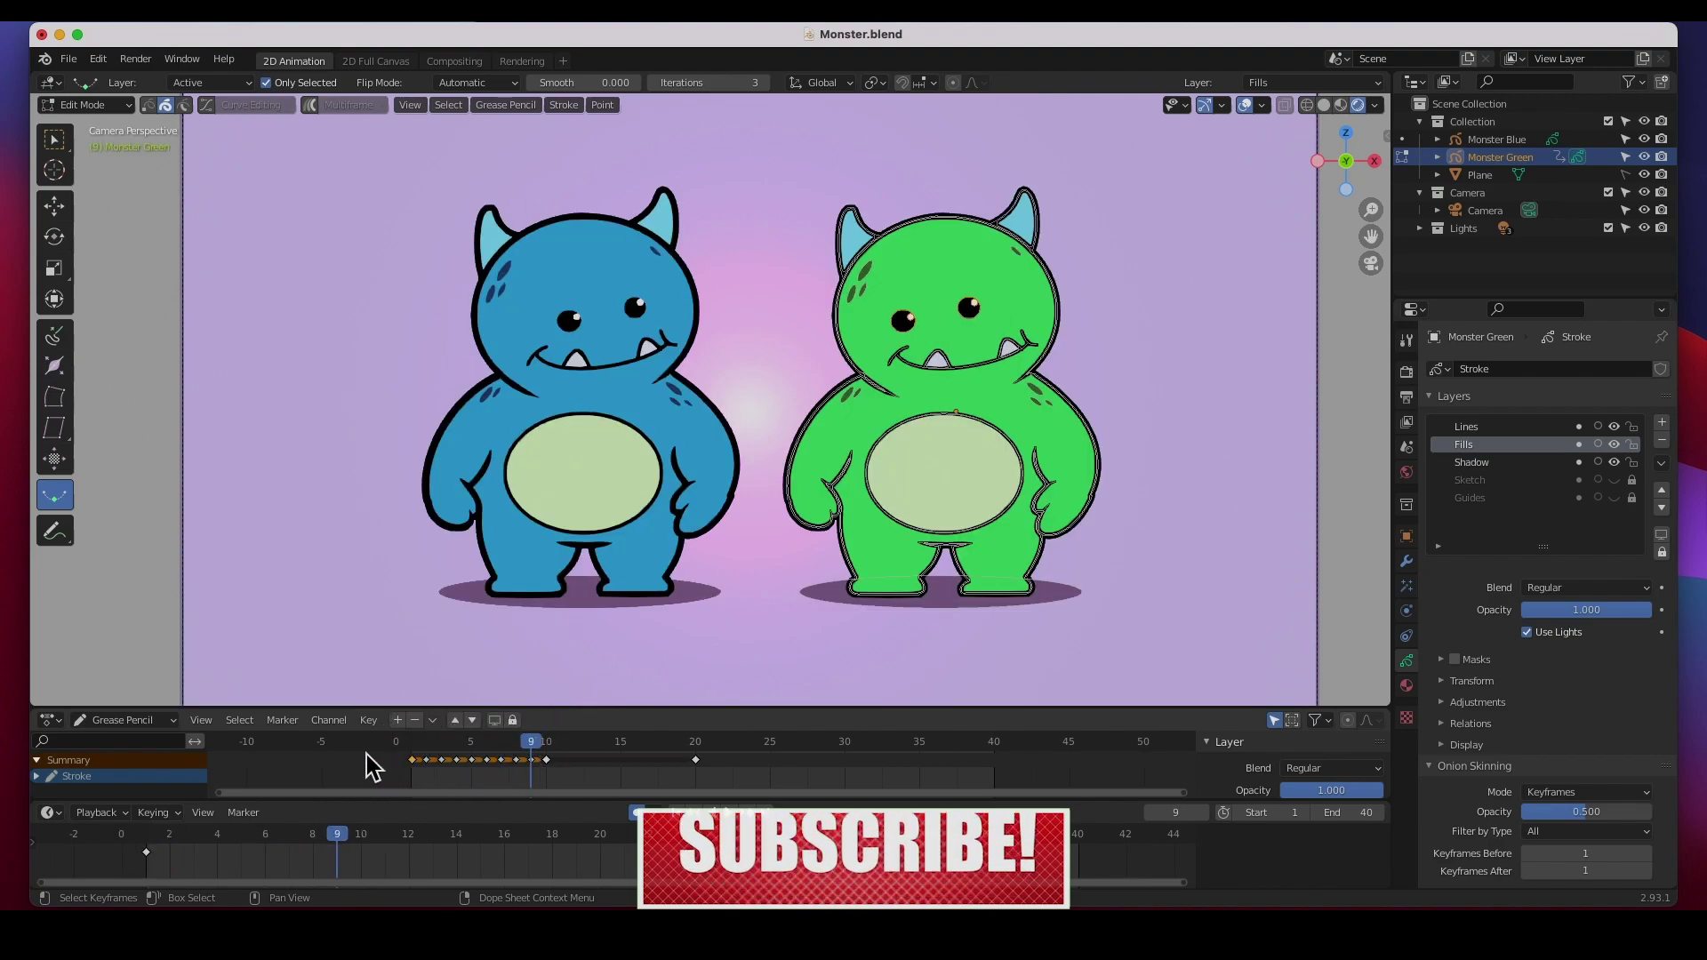
pyautogui.press('space')
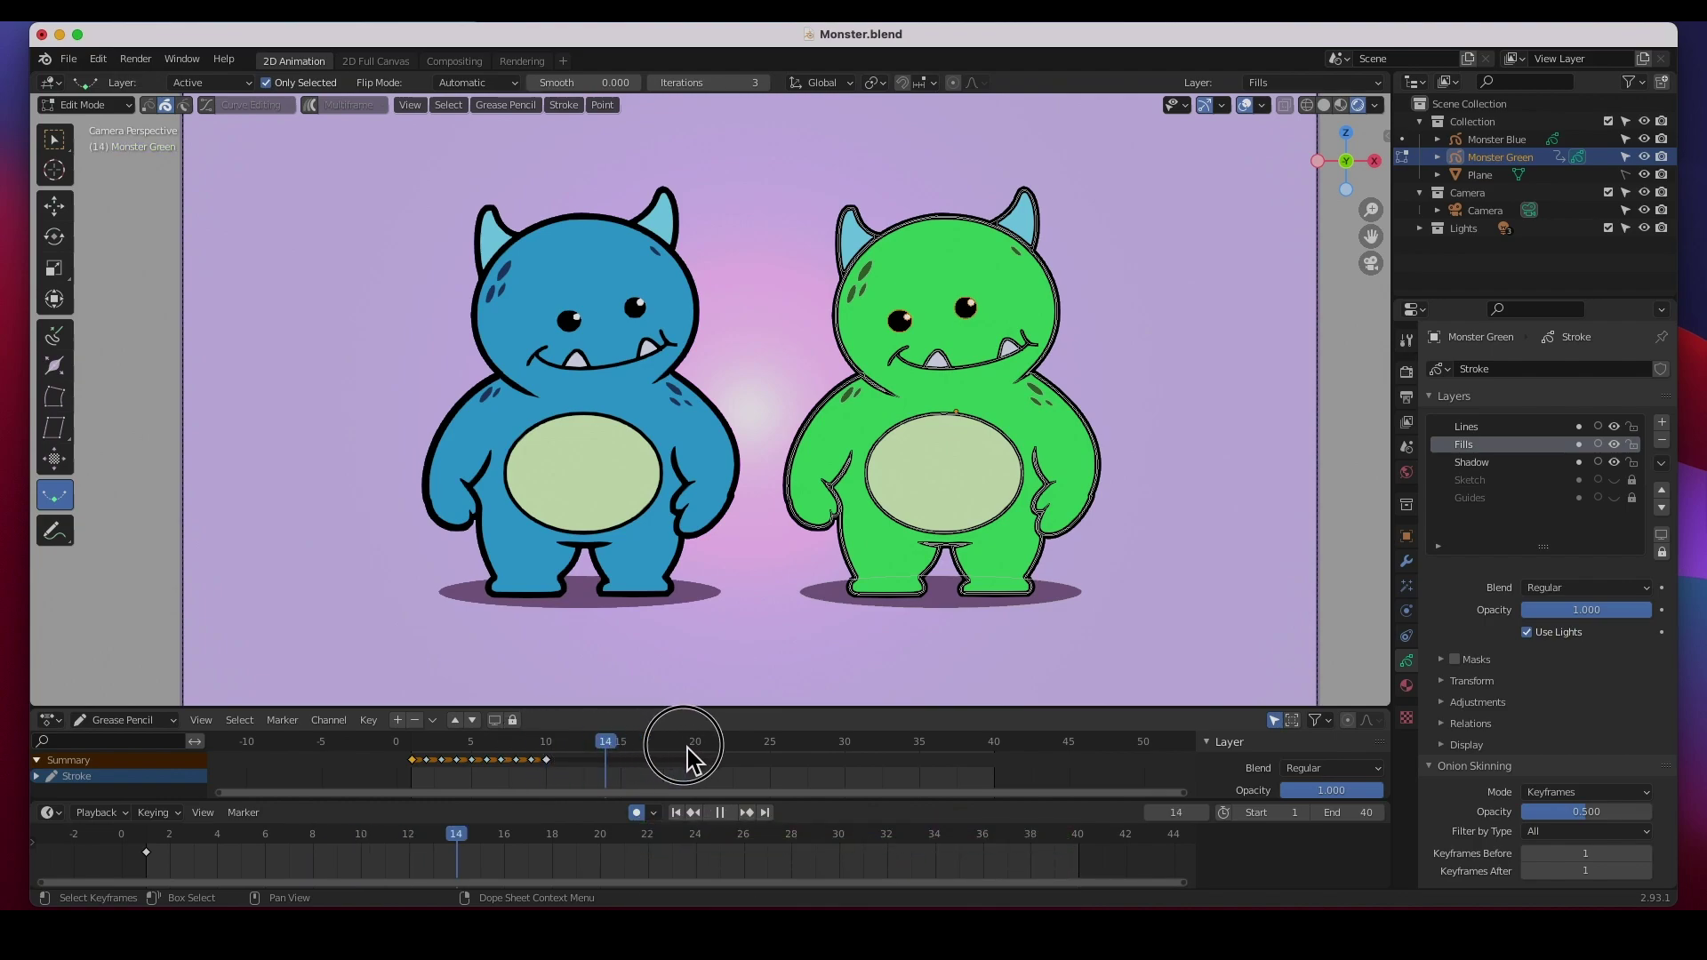
pyautogui.click(552, 753)
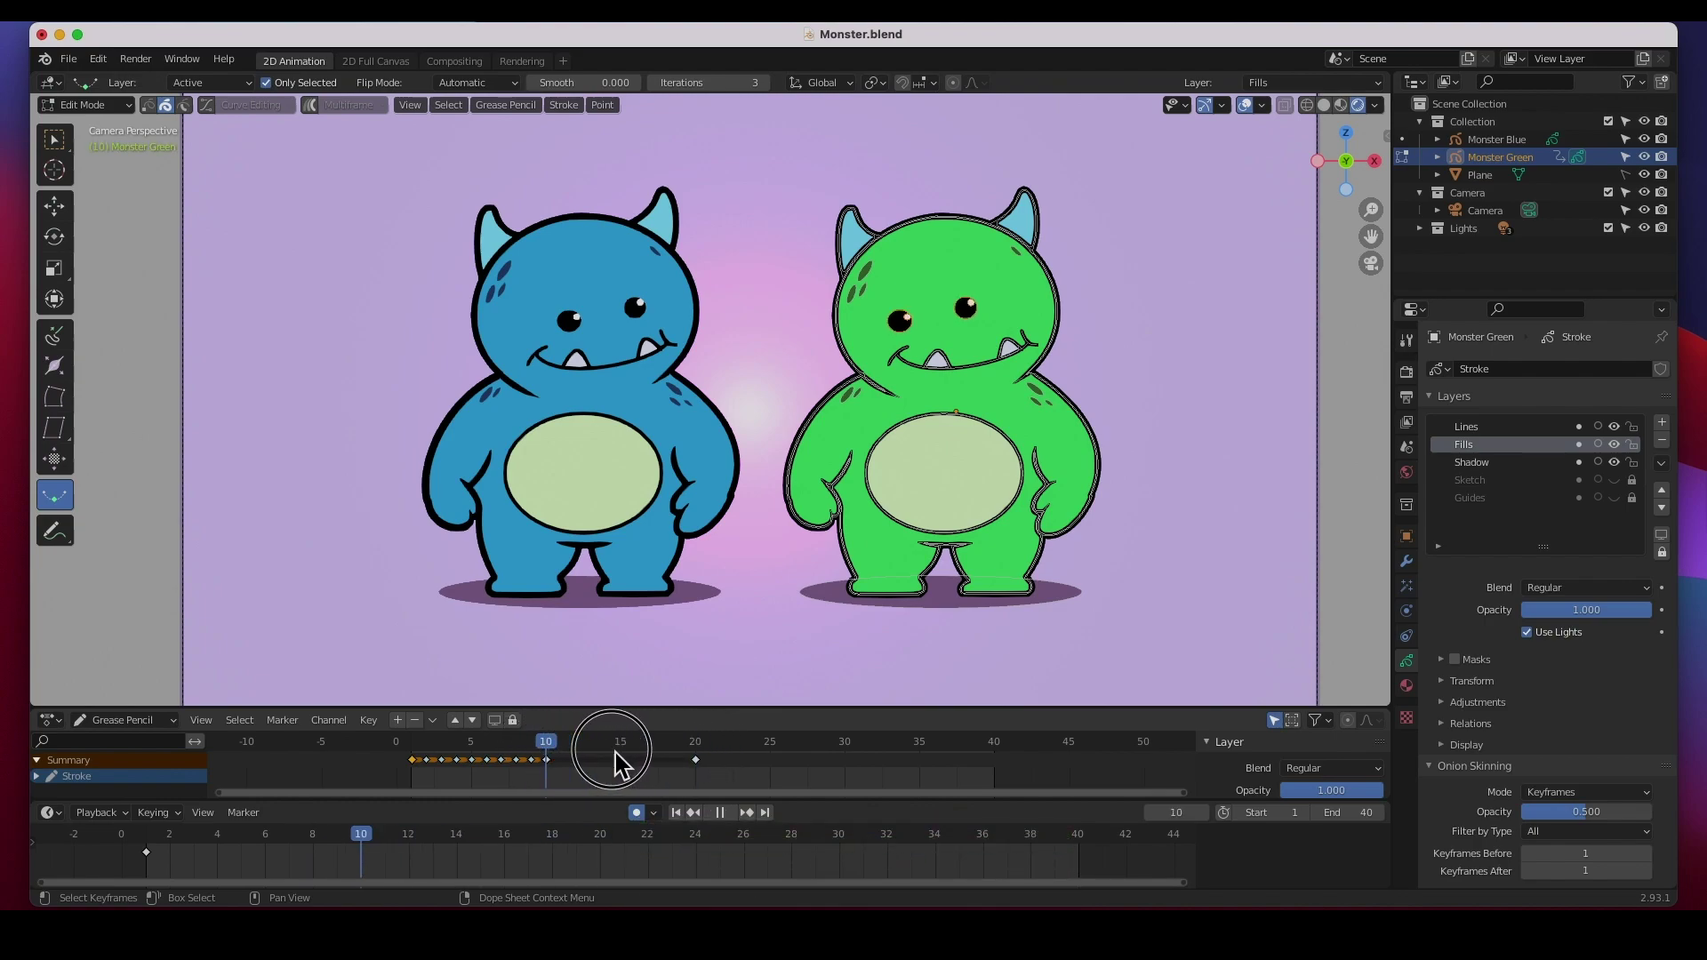
pyautogui.moveTo(620, 760)
pyautogui.mouseDown()
pyautogui.moveTo(729, 769)
pyautogui.moveTo(620, 770)
pyautogui.mouseUp()
pyautogui.press('space')
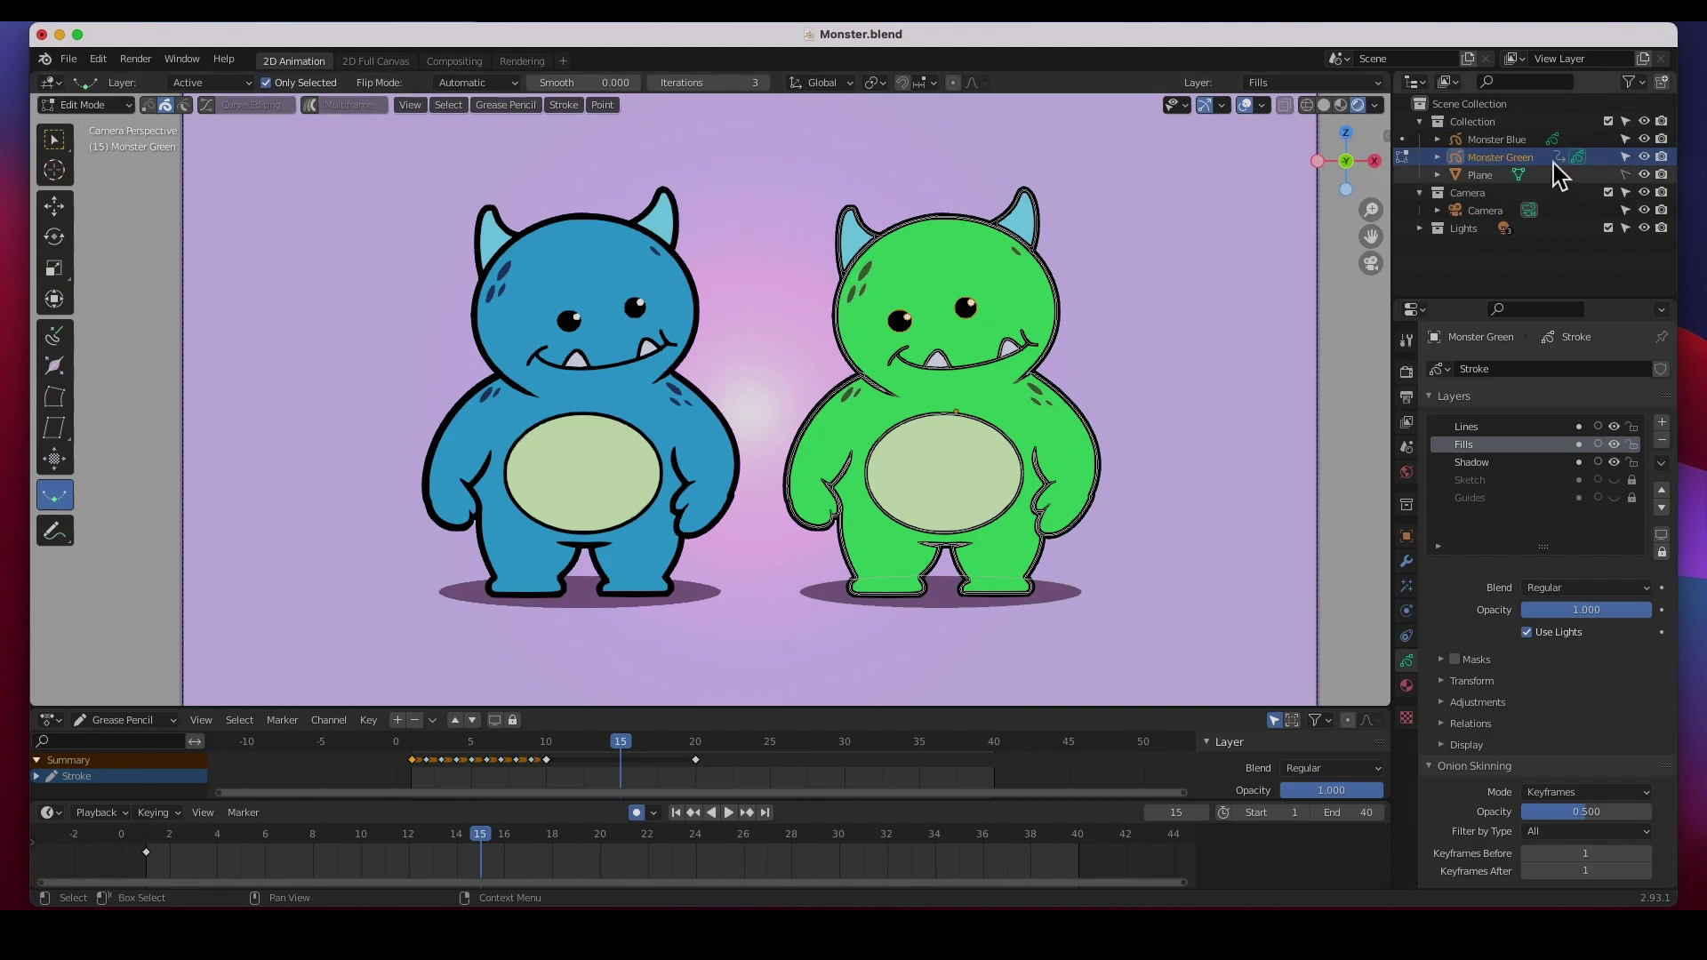
# - Switch to Object Mode, reselect Monster Blue in the Outliner, and enter Edit Mode
pyautogui.click(1497, 140)
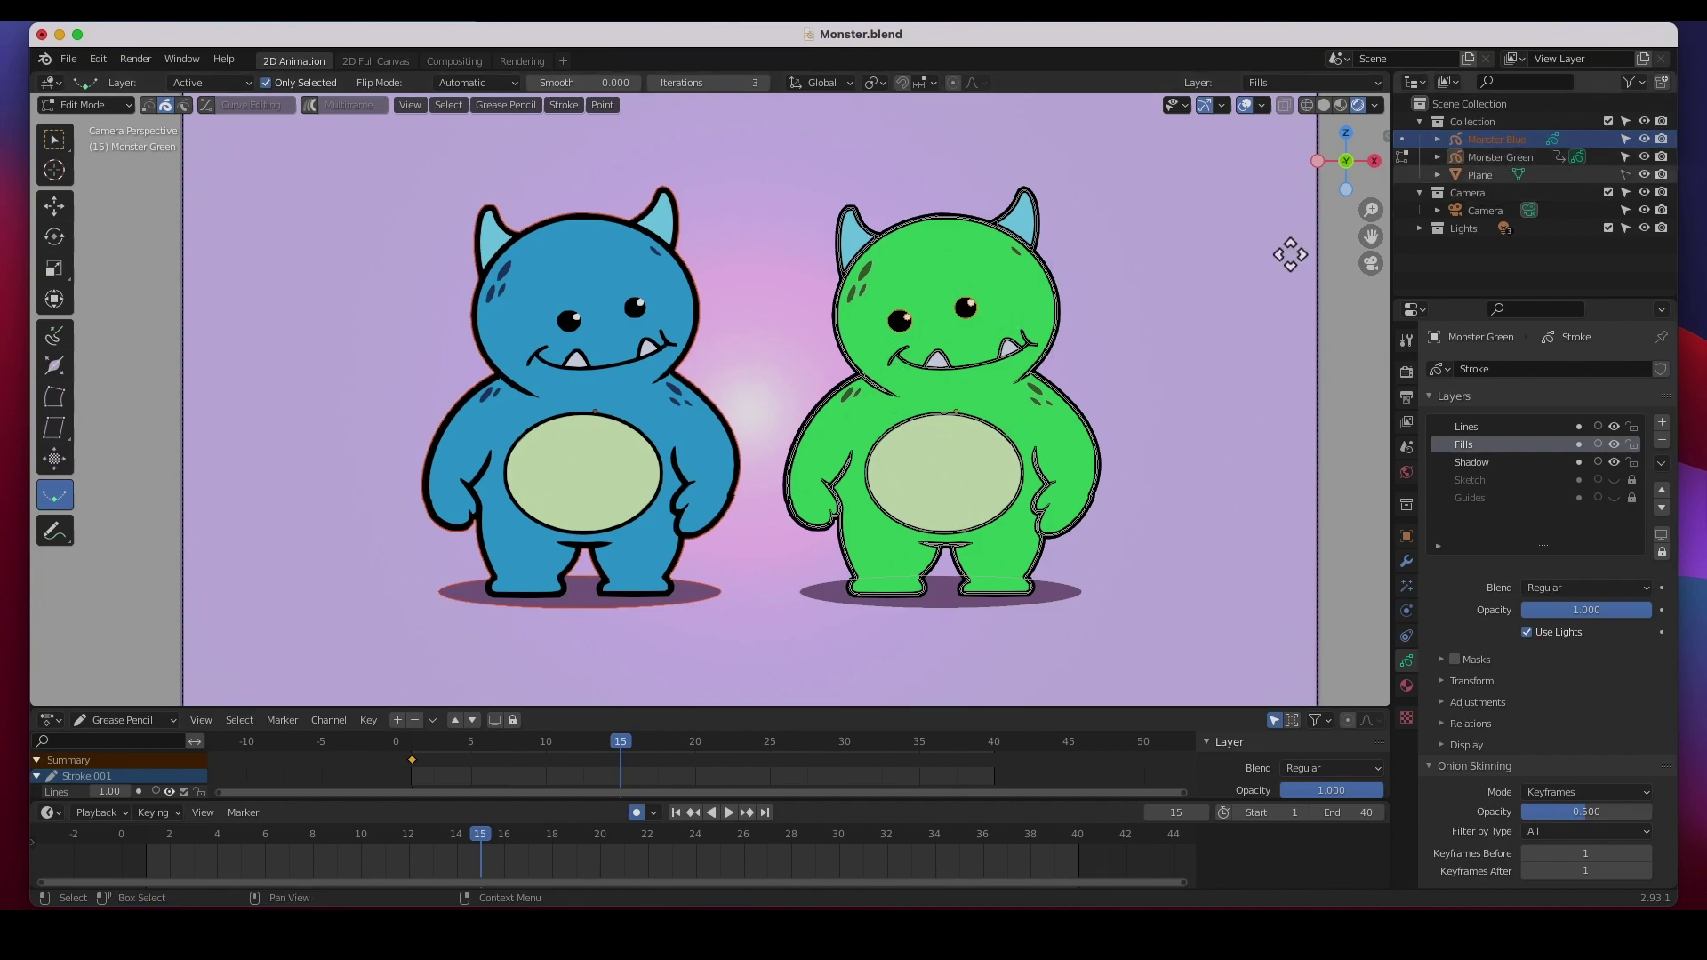
pyautogui.click(106, 105)
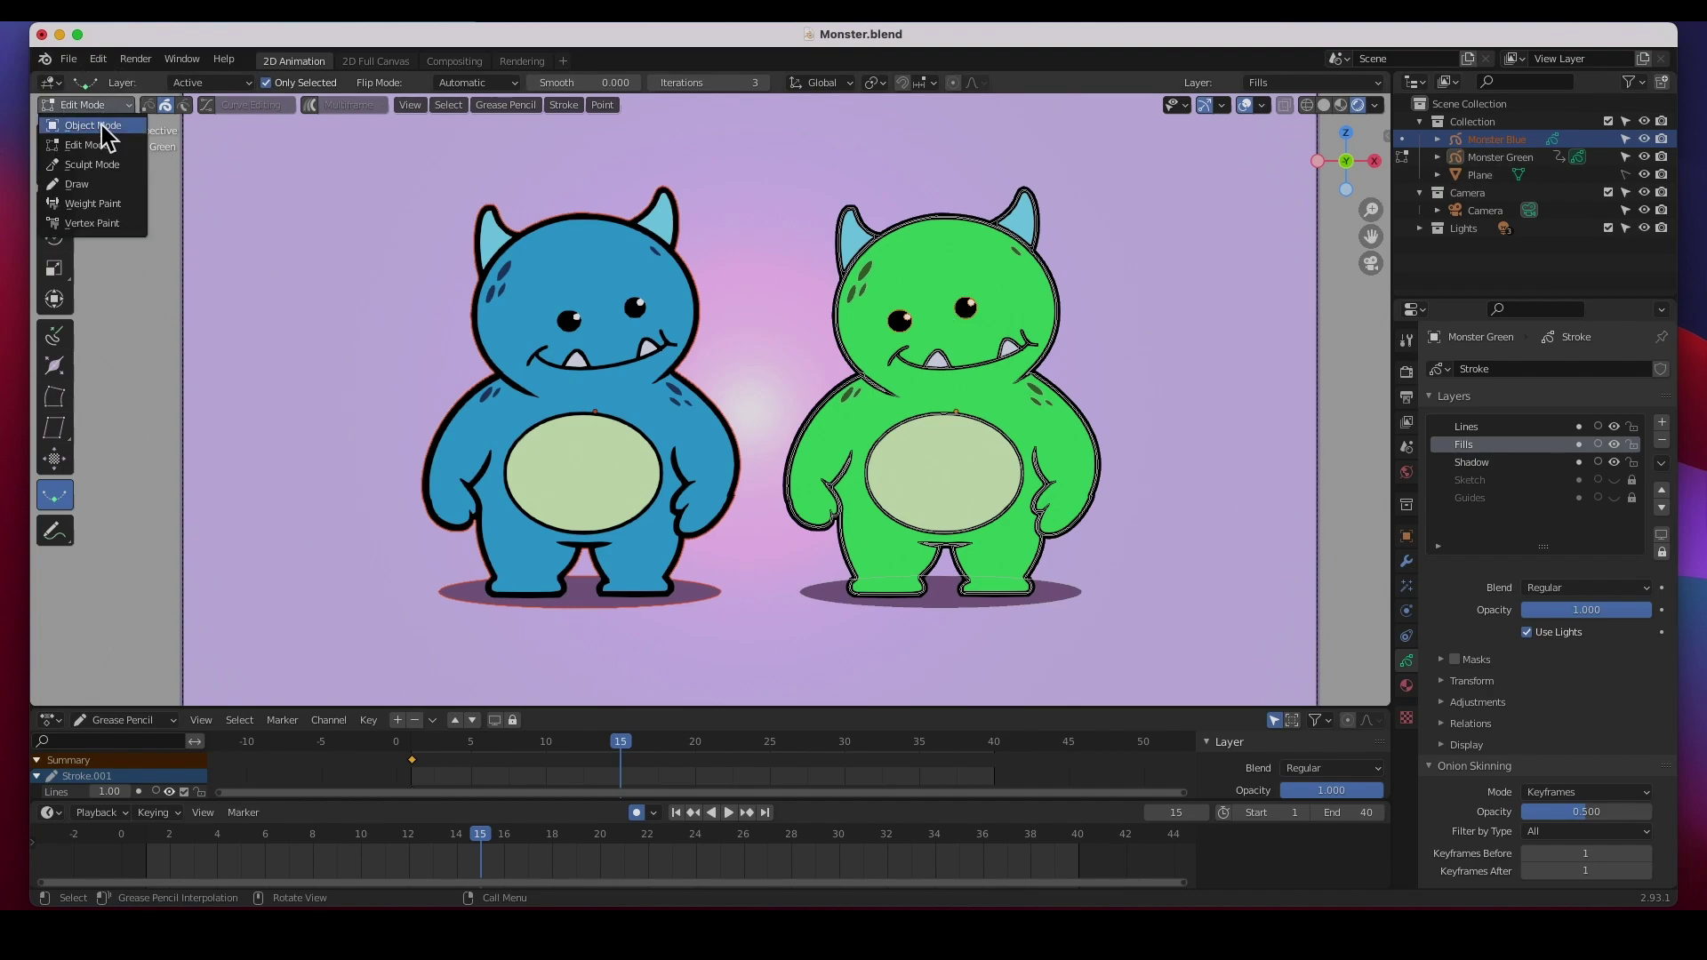
pyautogui.click(101, 127)
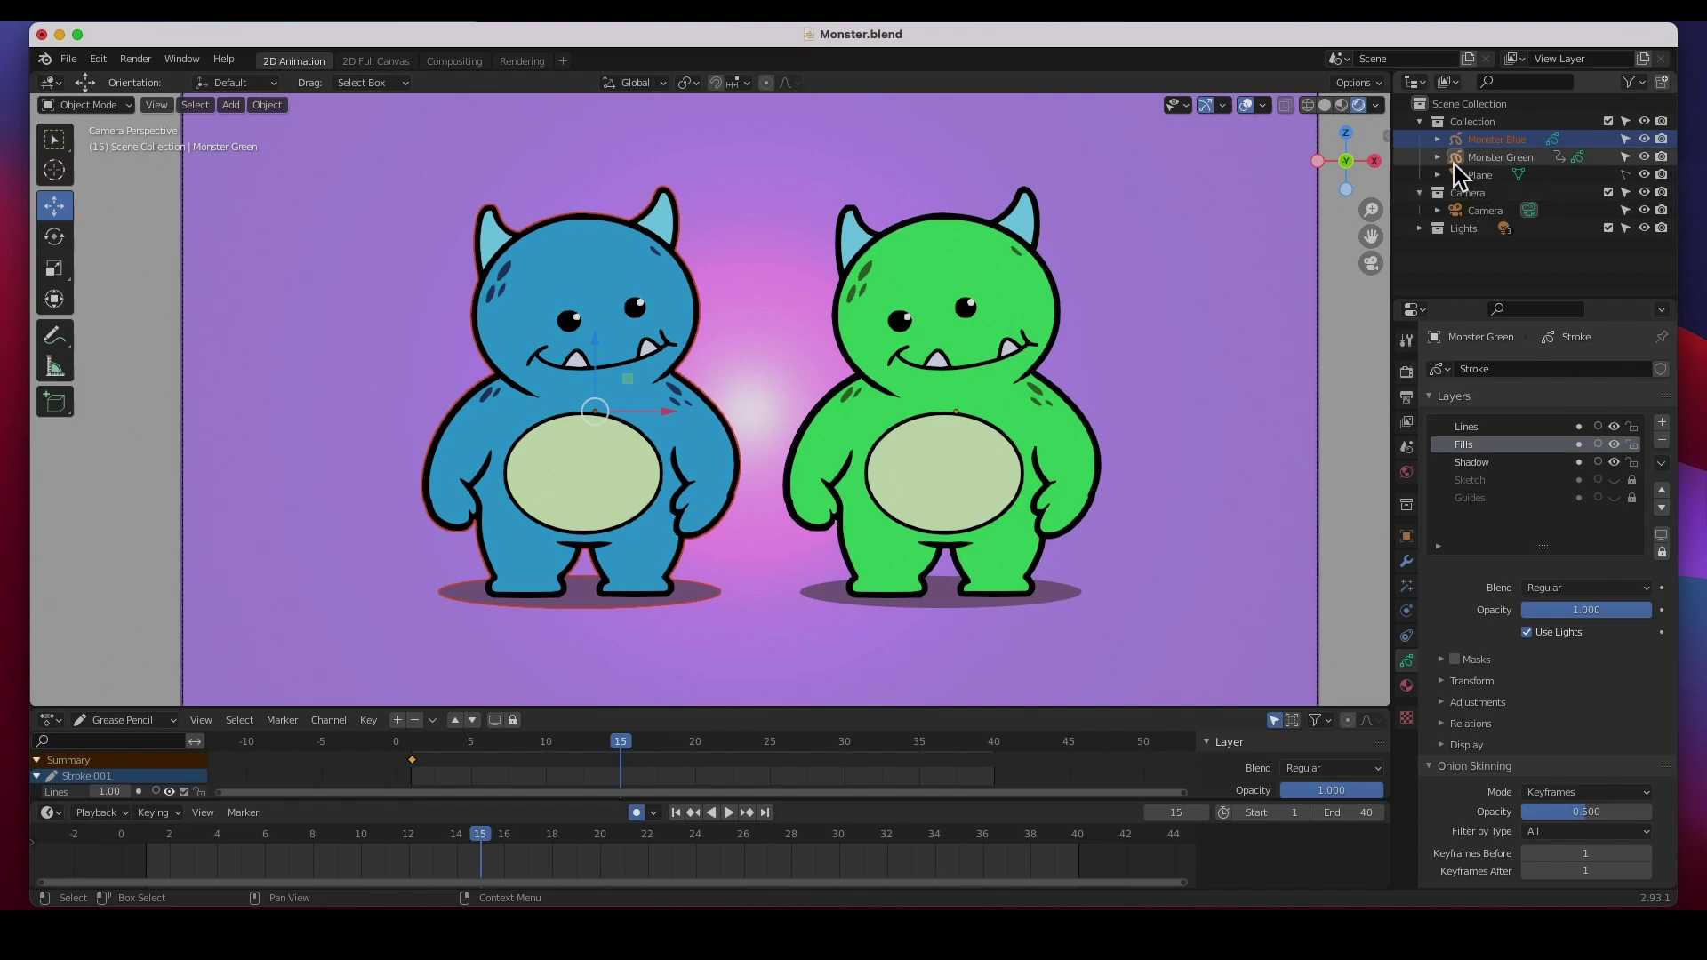
pyautogui.click(1360, 341)
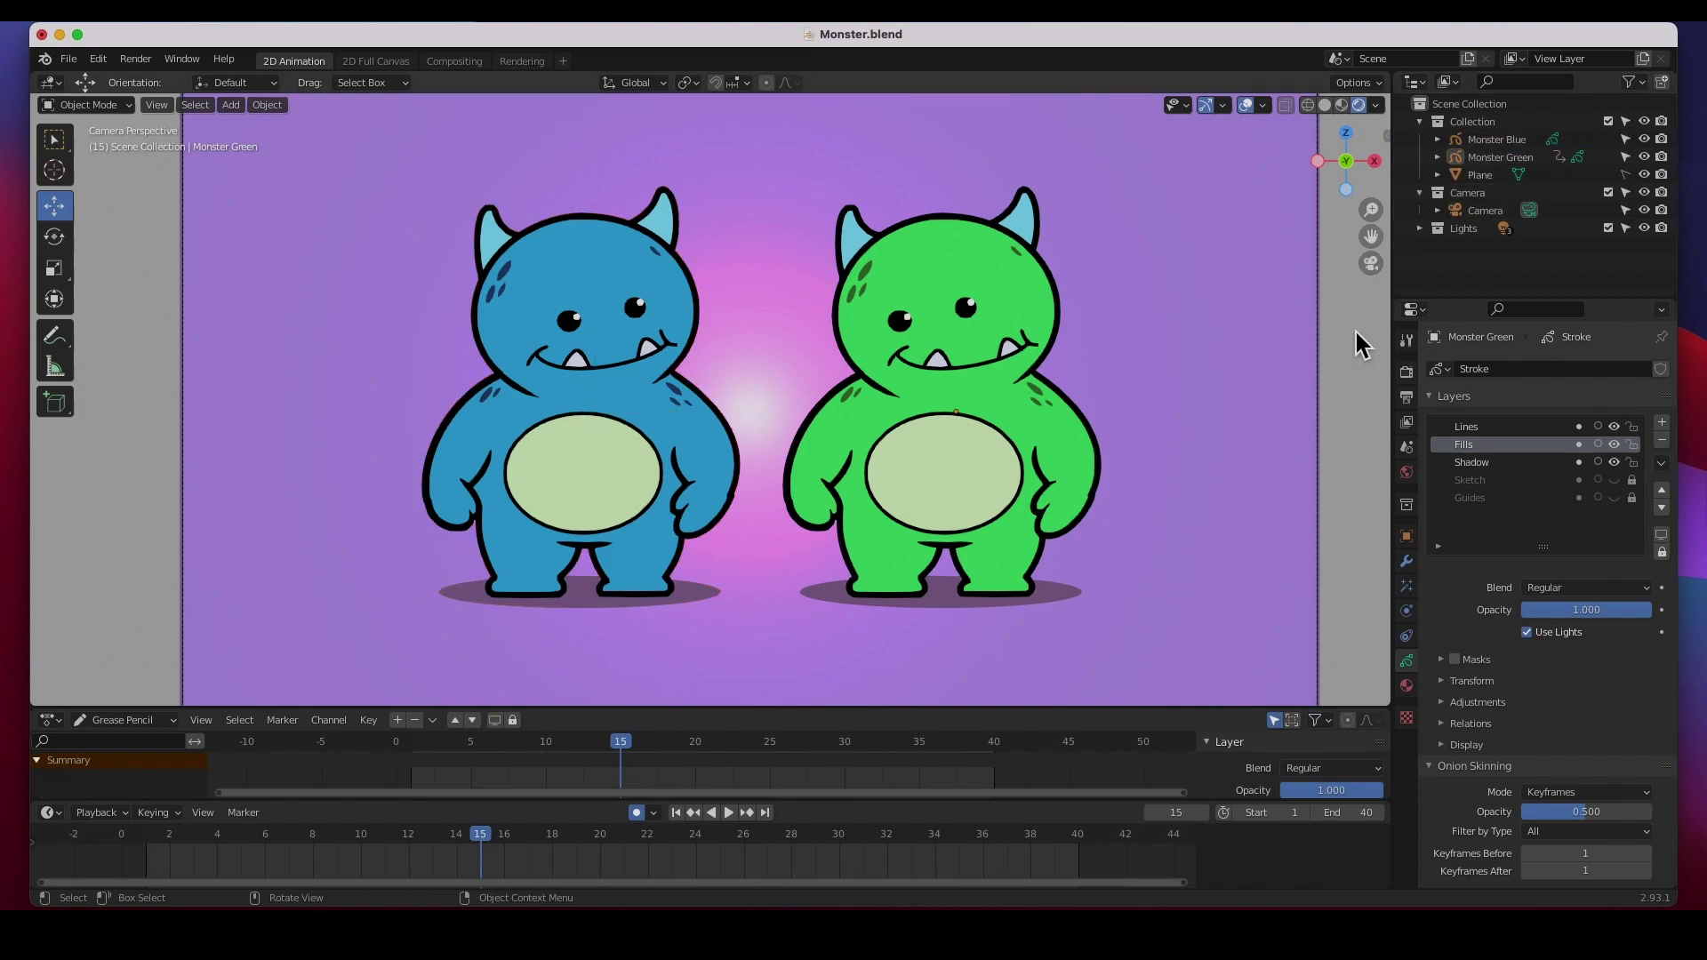
pyautogui.click(1477, 144)
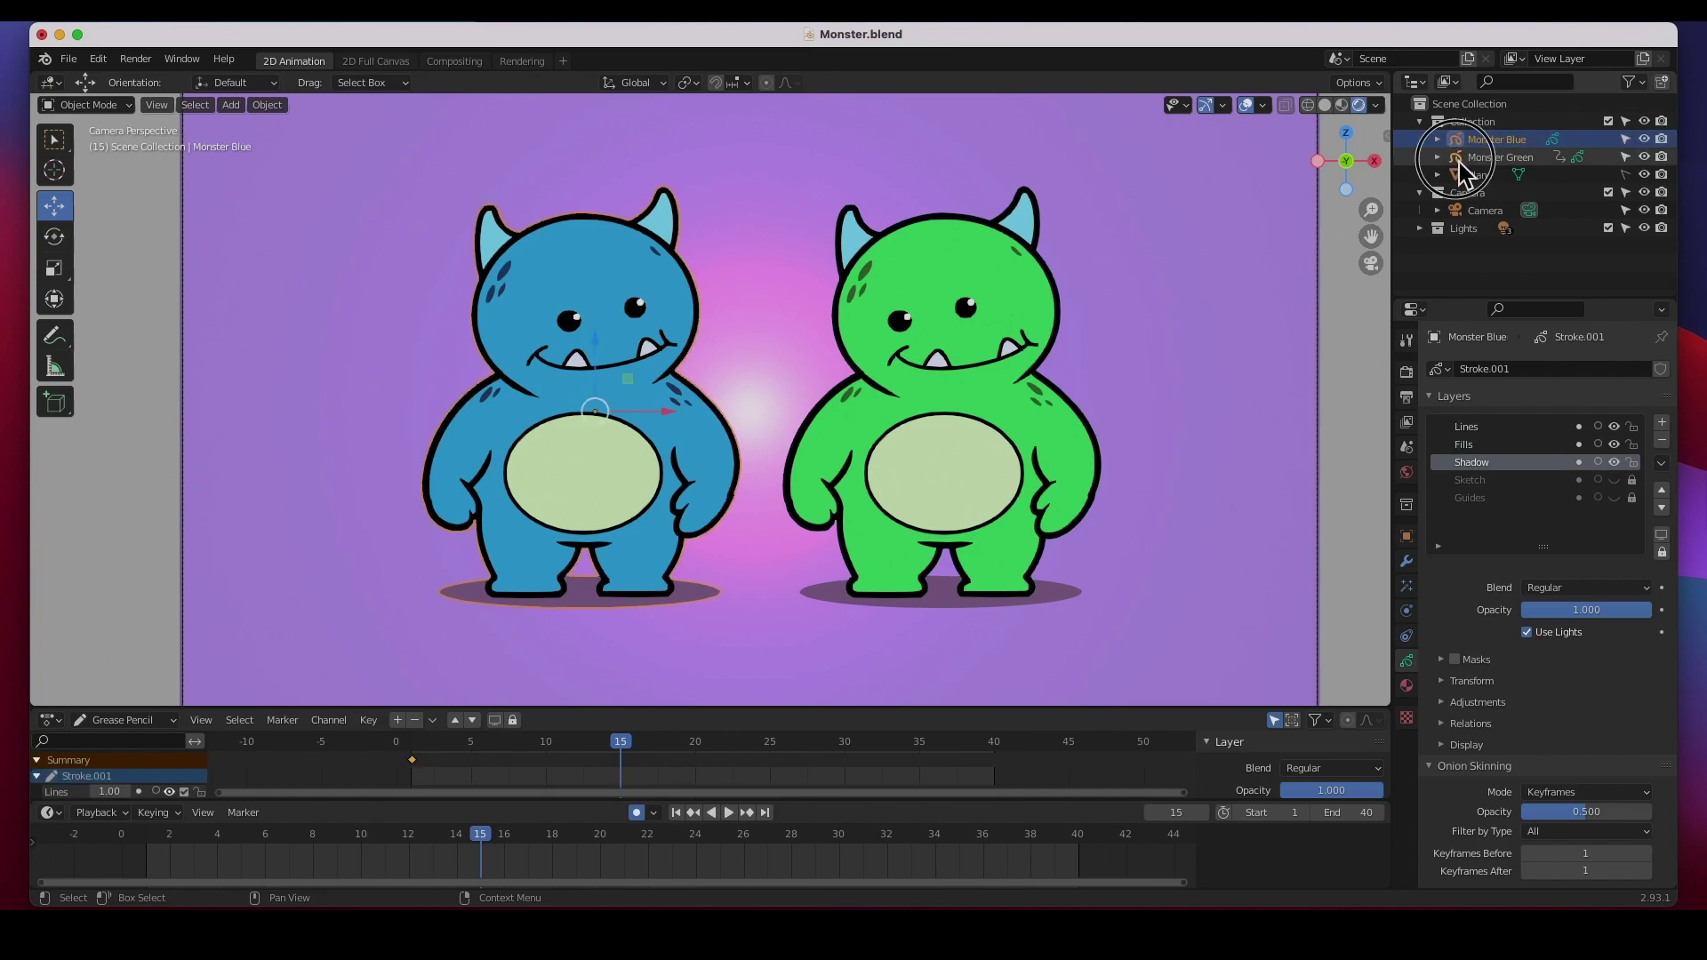
pyautogui.click(1462, 157)
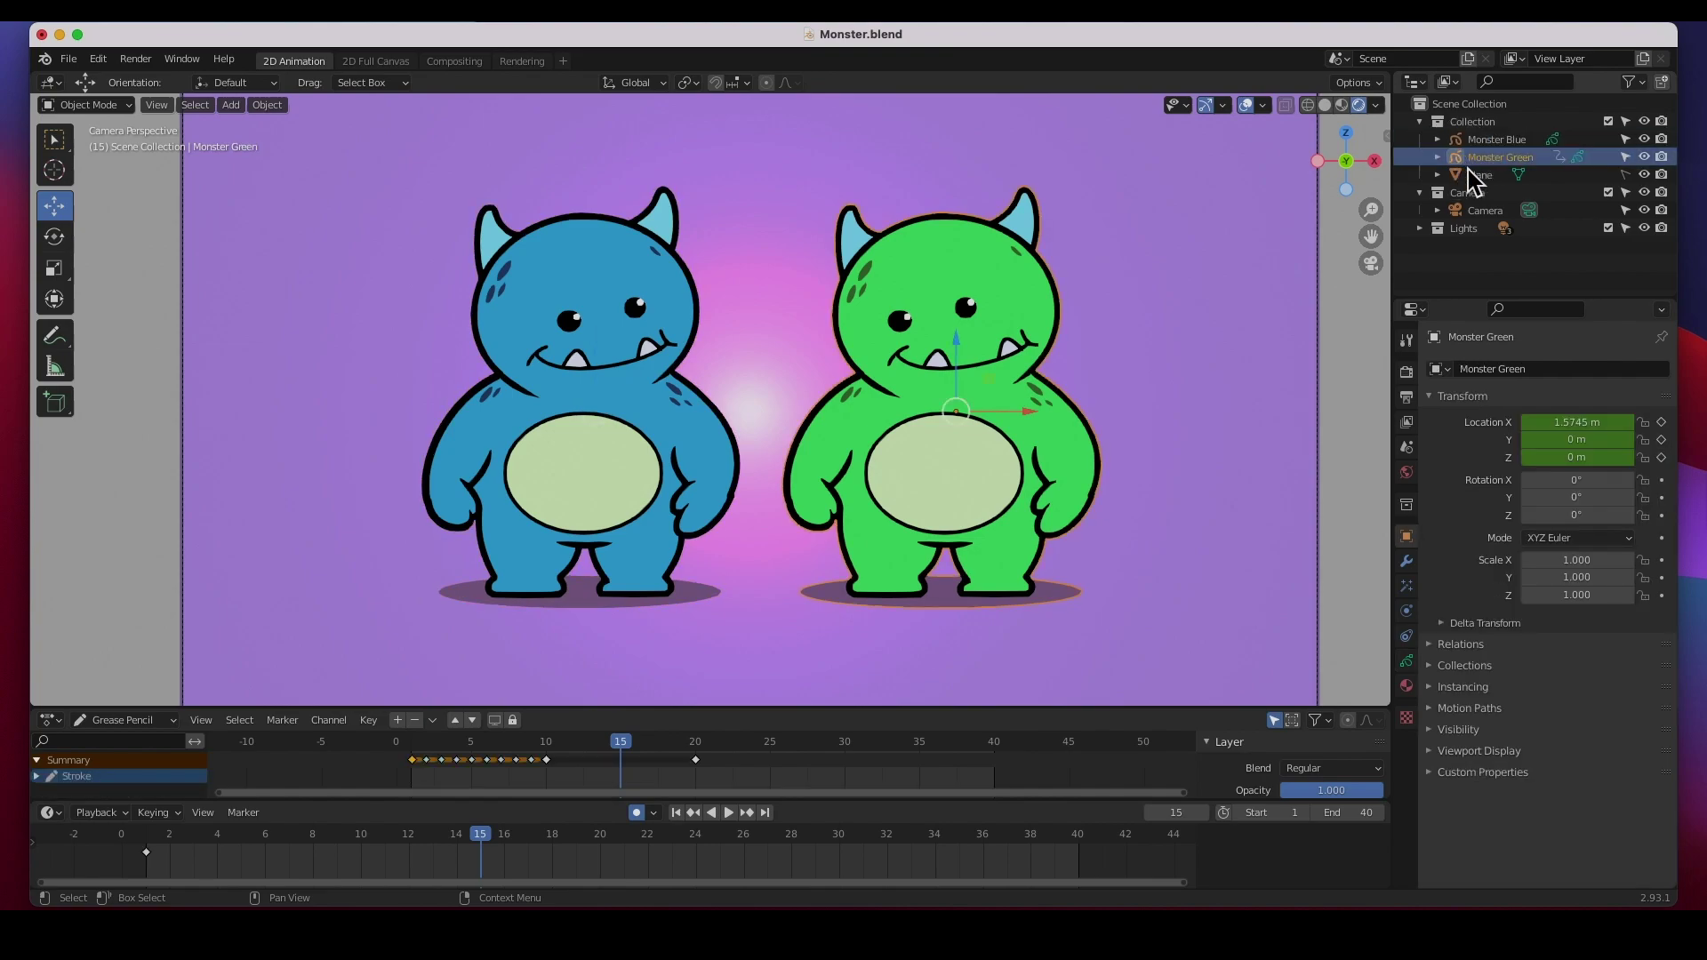
pyautogui.click(1461, 142)
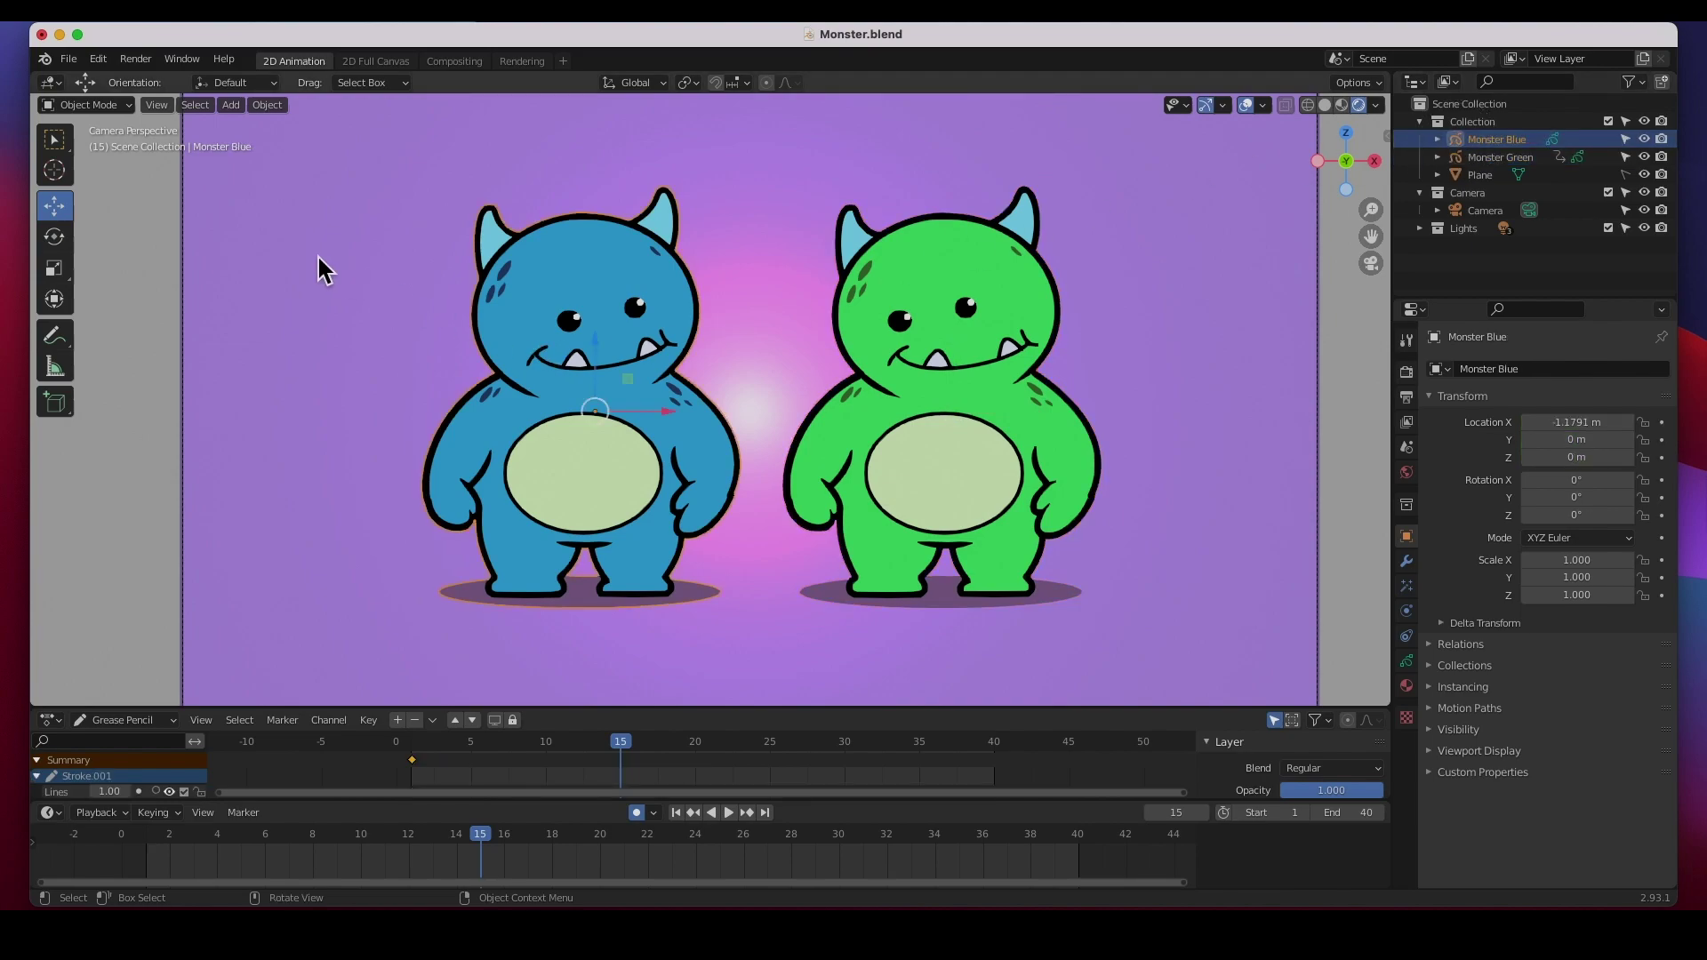
pyautogui.click(98, 106)
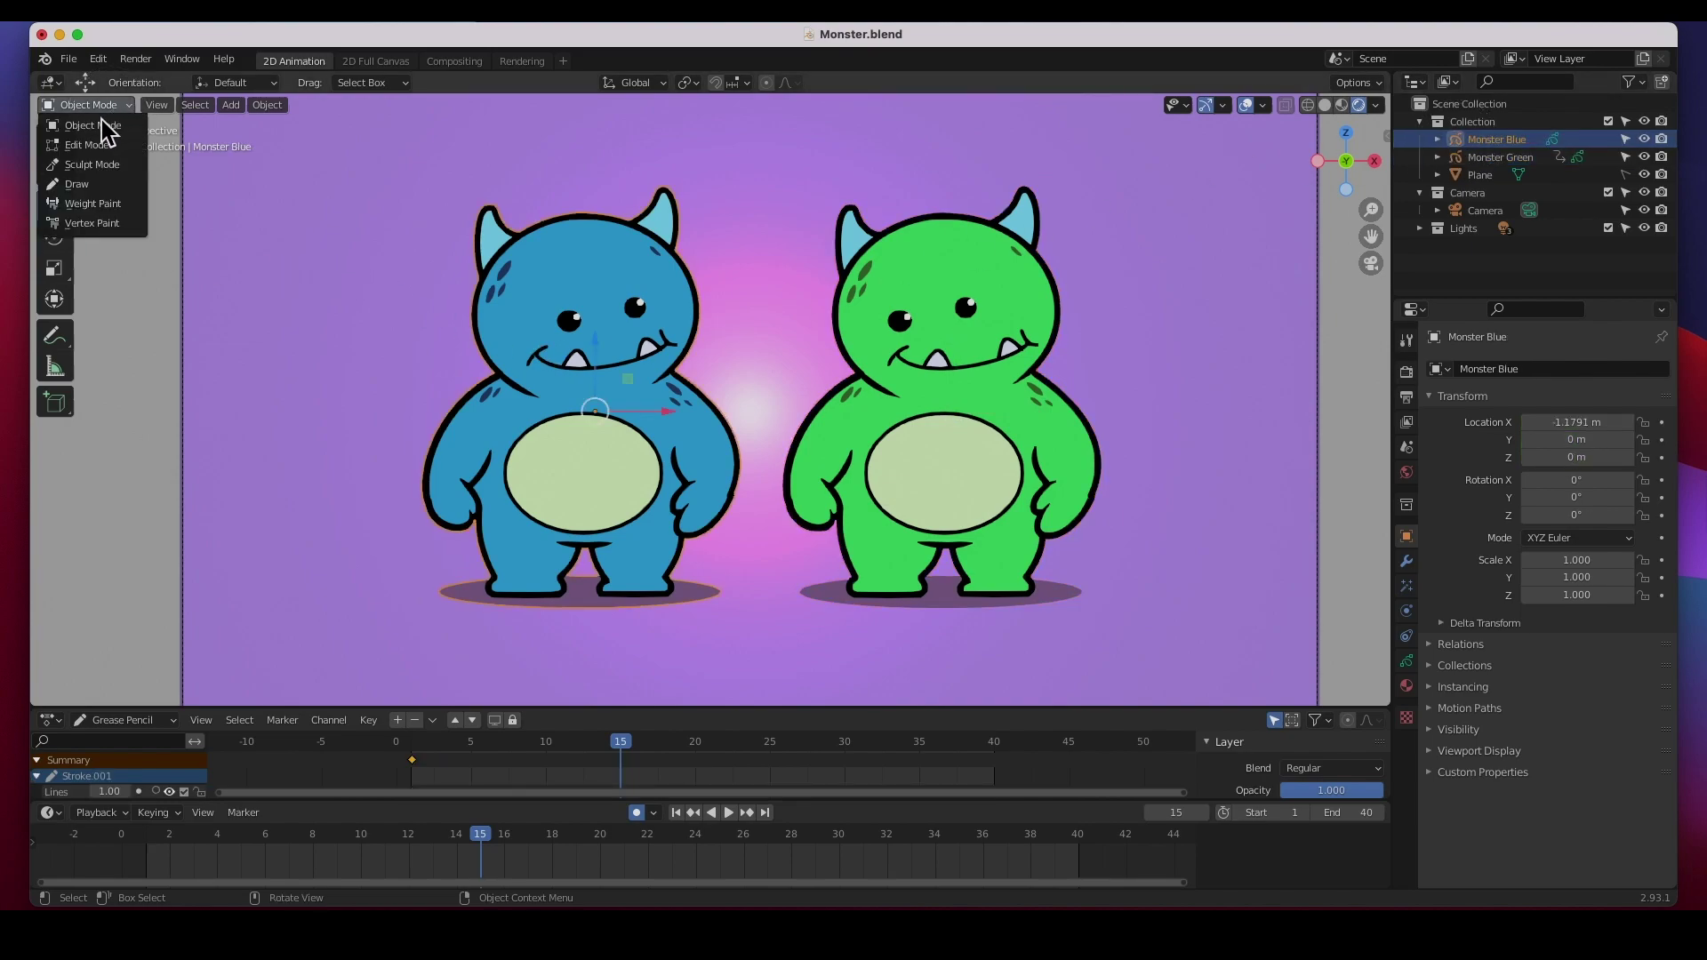
pyautogui.click(89, 145)
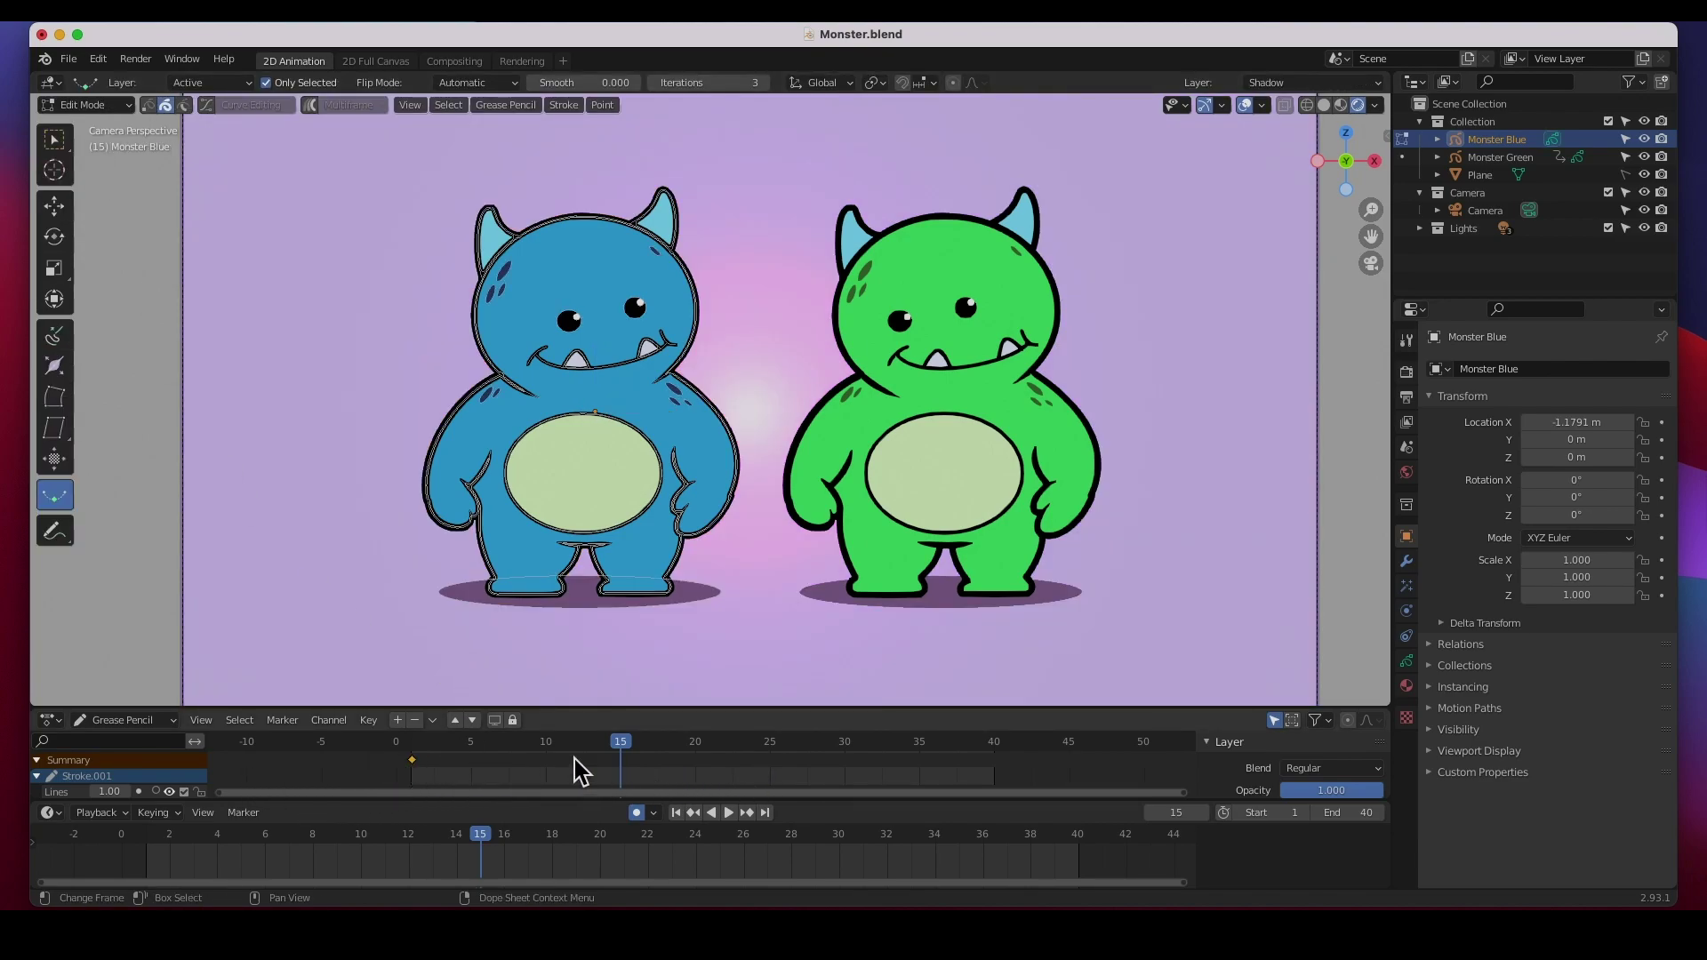
# - Enlarge the dope sheet, return to Object Mode, and select Monster Green
pyautogui.moveTo(440, 709); pyautogui.dragTo(442, 688)
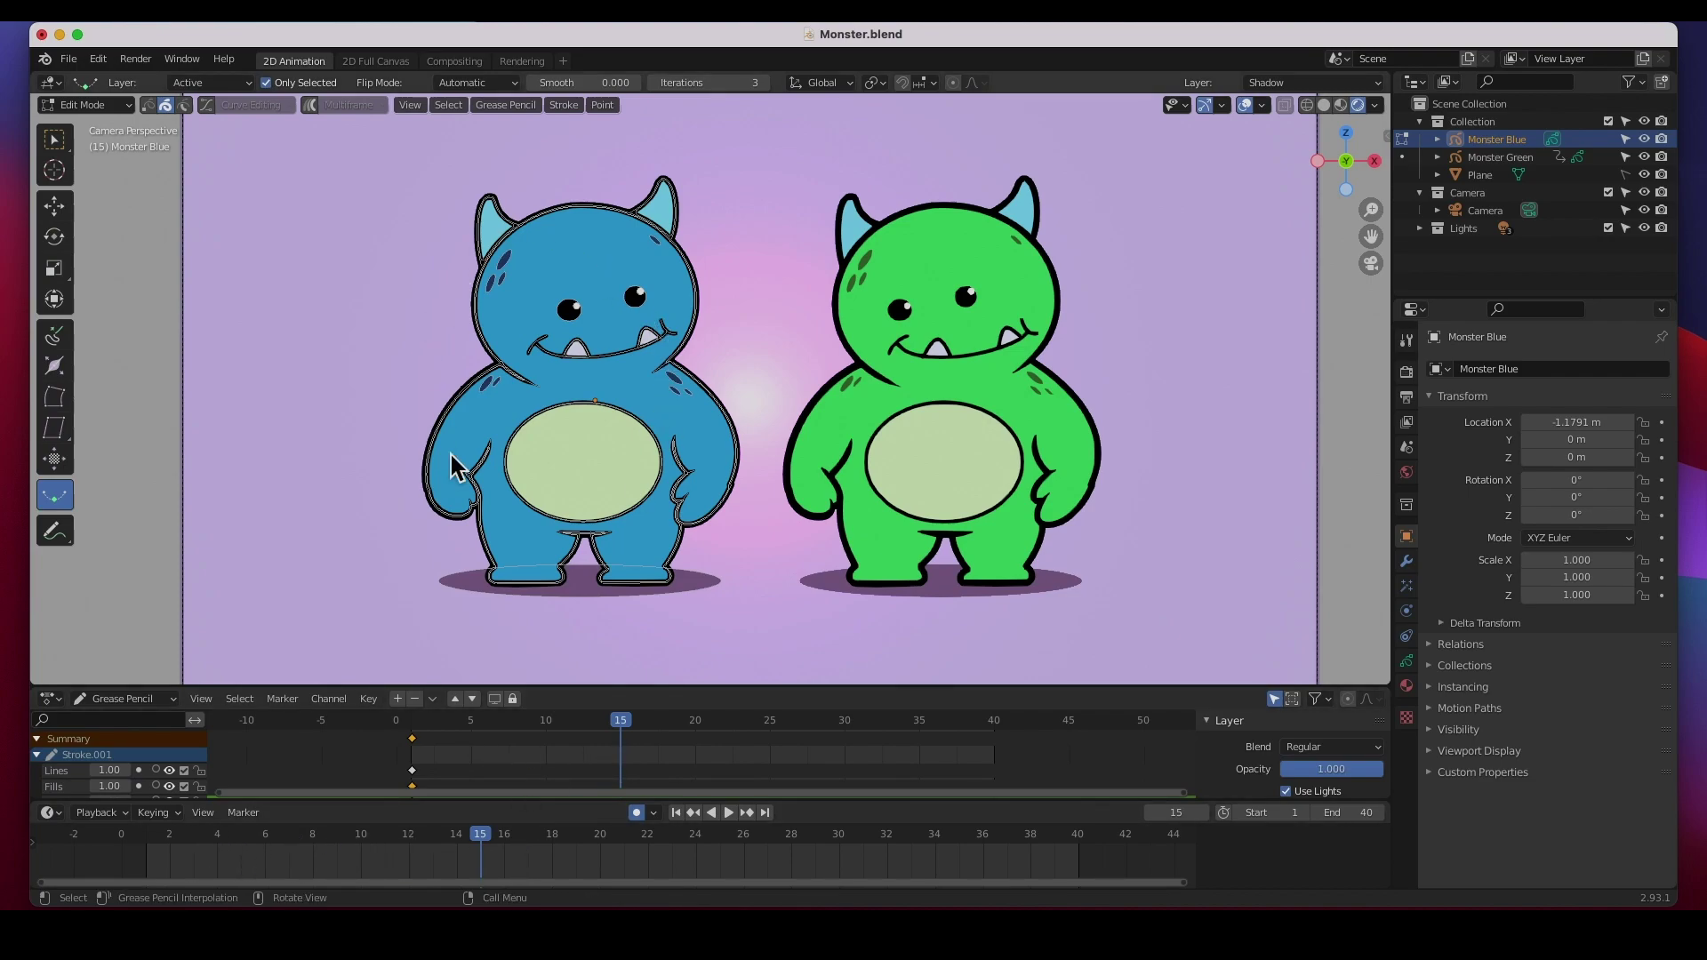
pyautogui.click(89, 105)
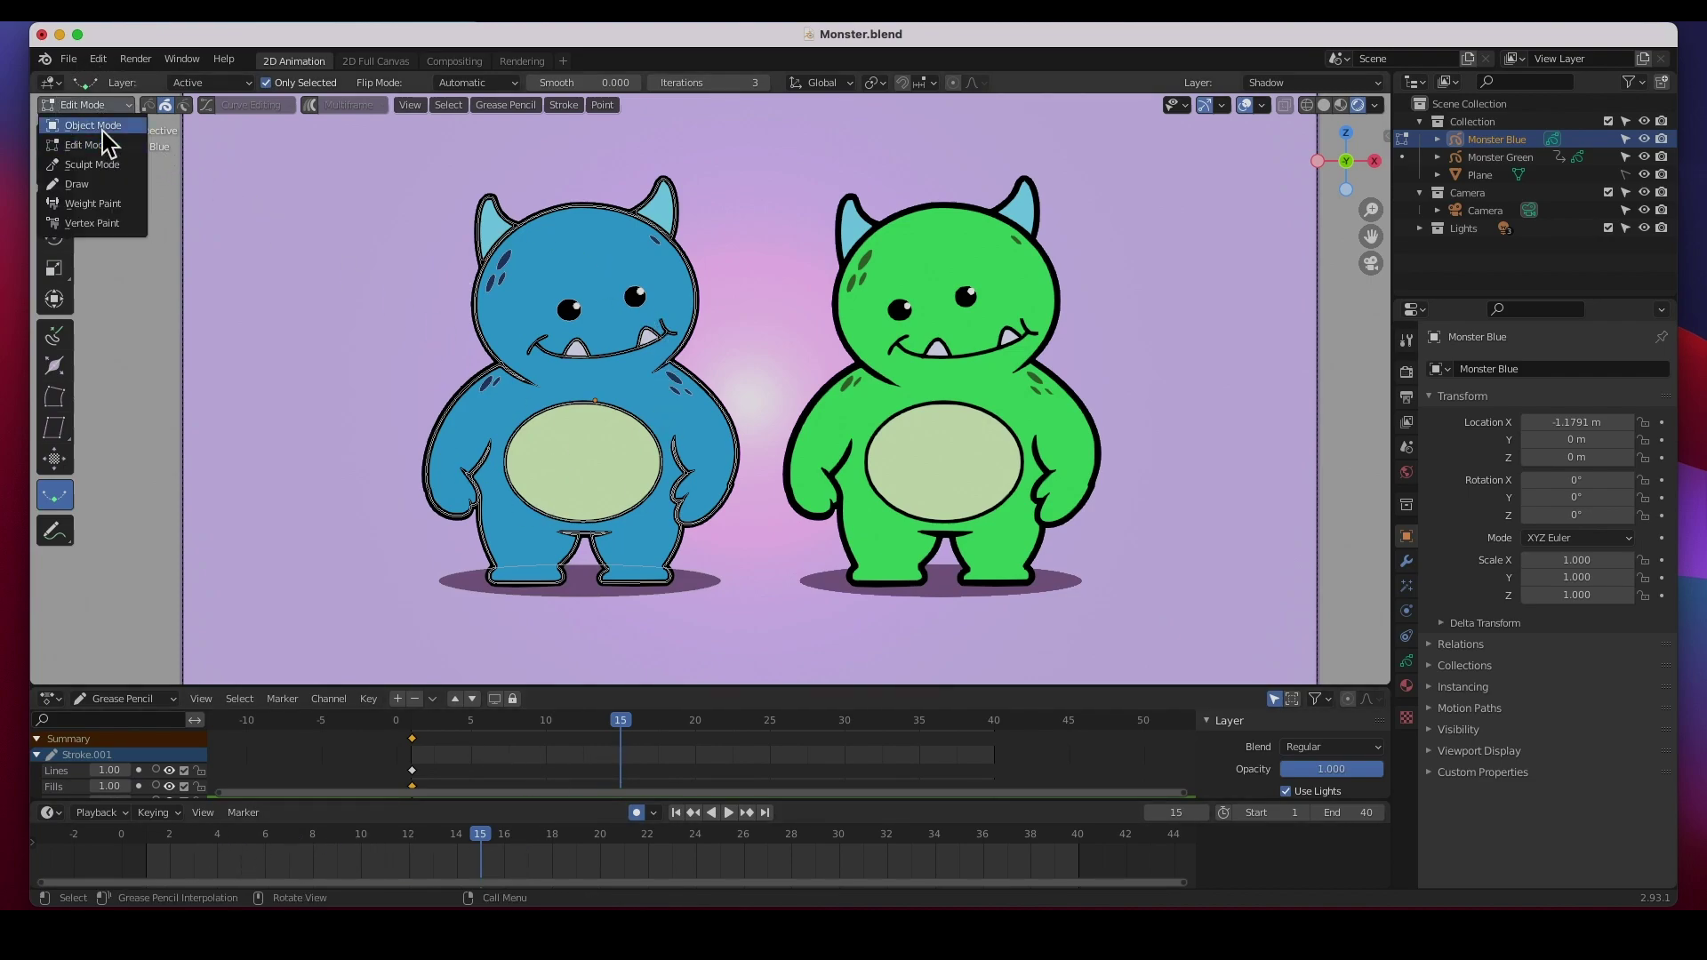
pyautogui.click(99, 120)
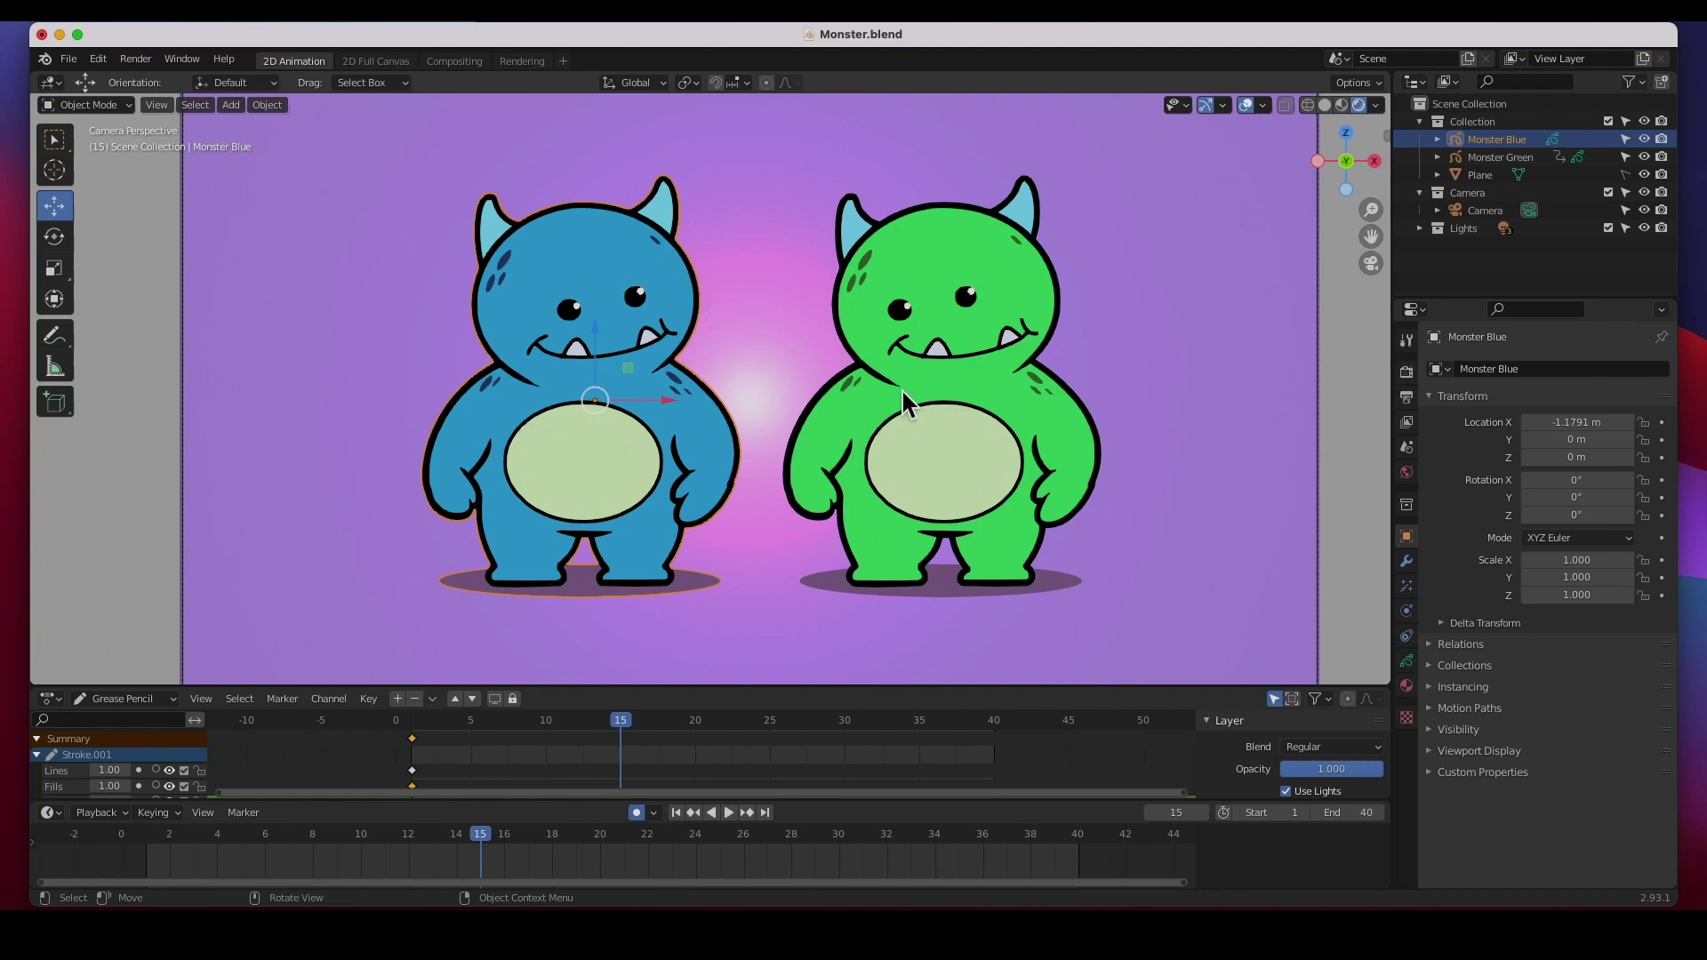
pyautogui.click(938, 397)
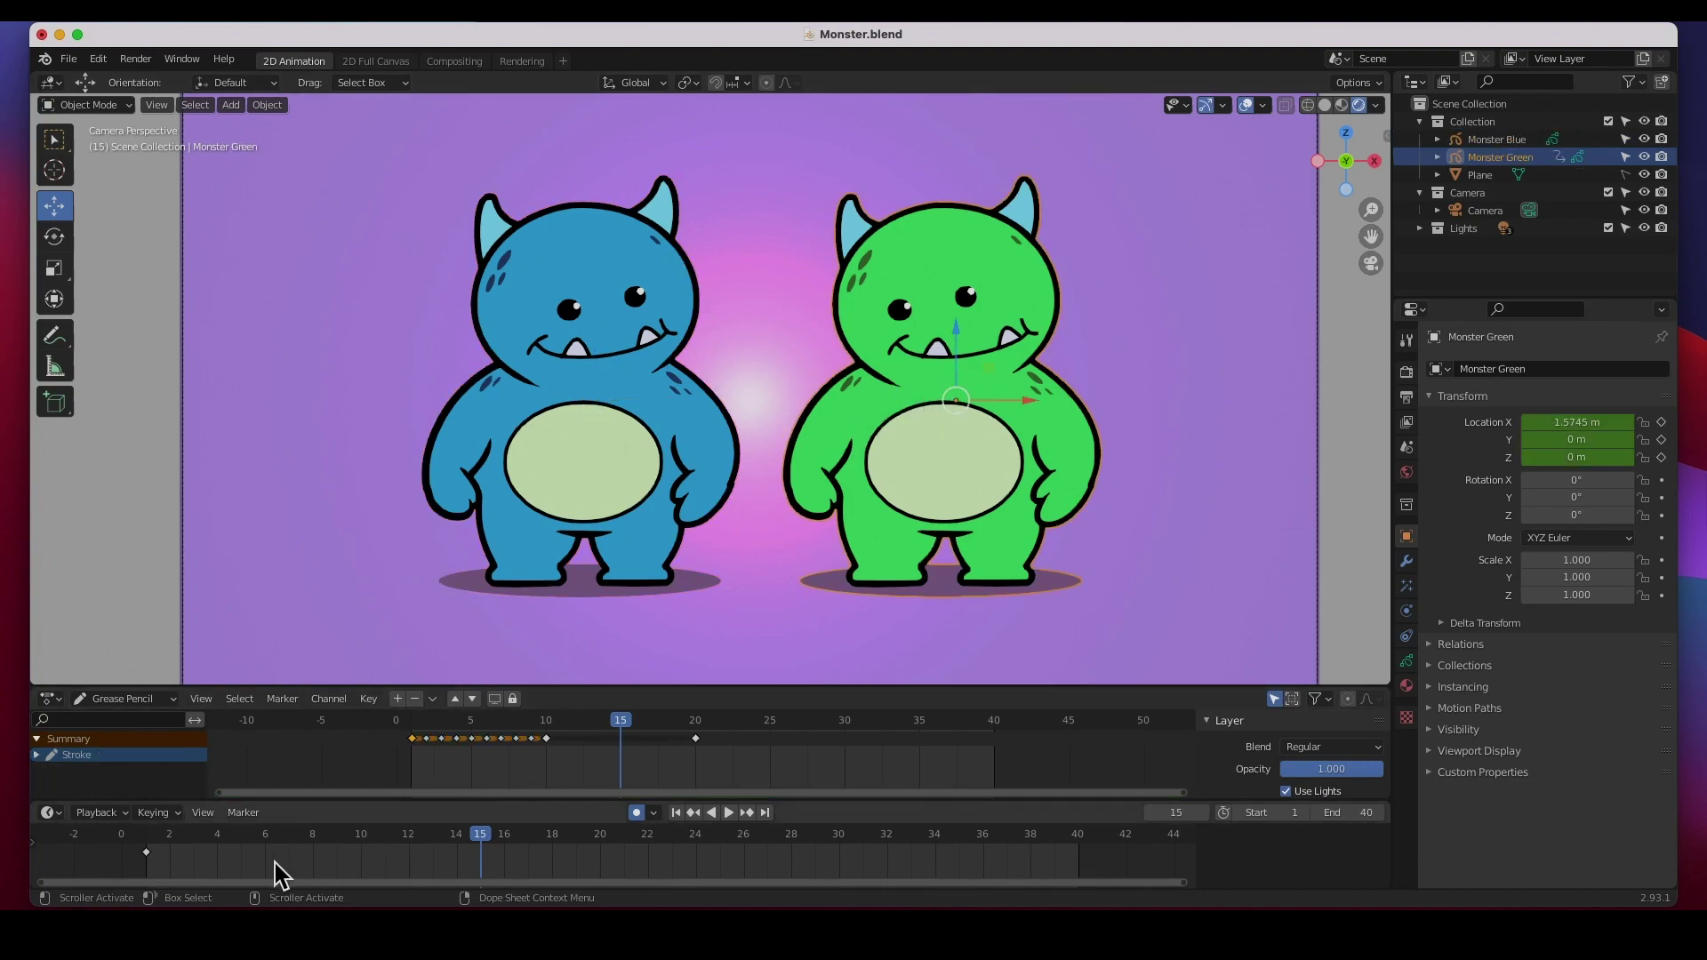
# - Move Monster Green to X 3.1684 m at frame 10 and 1.7305 m at frame 20, then play
pyautogui.moveTo(342, 846); pyautogui.dragTo(365, 847)
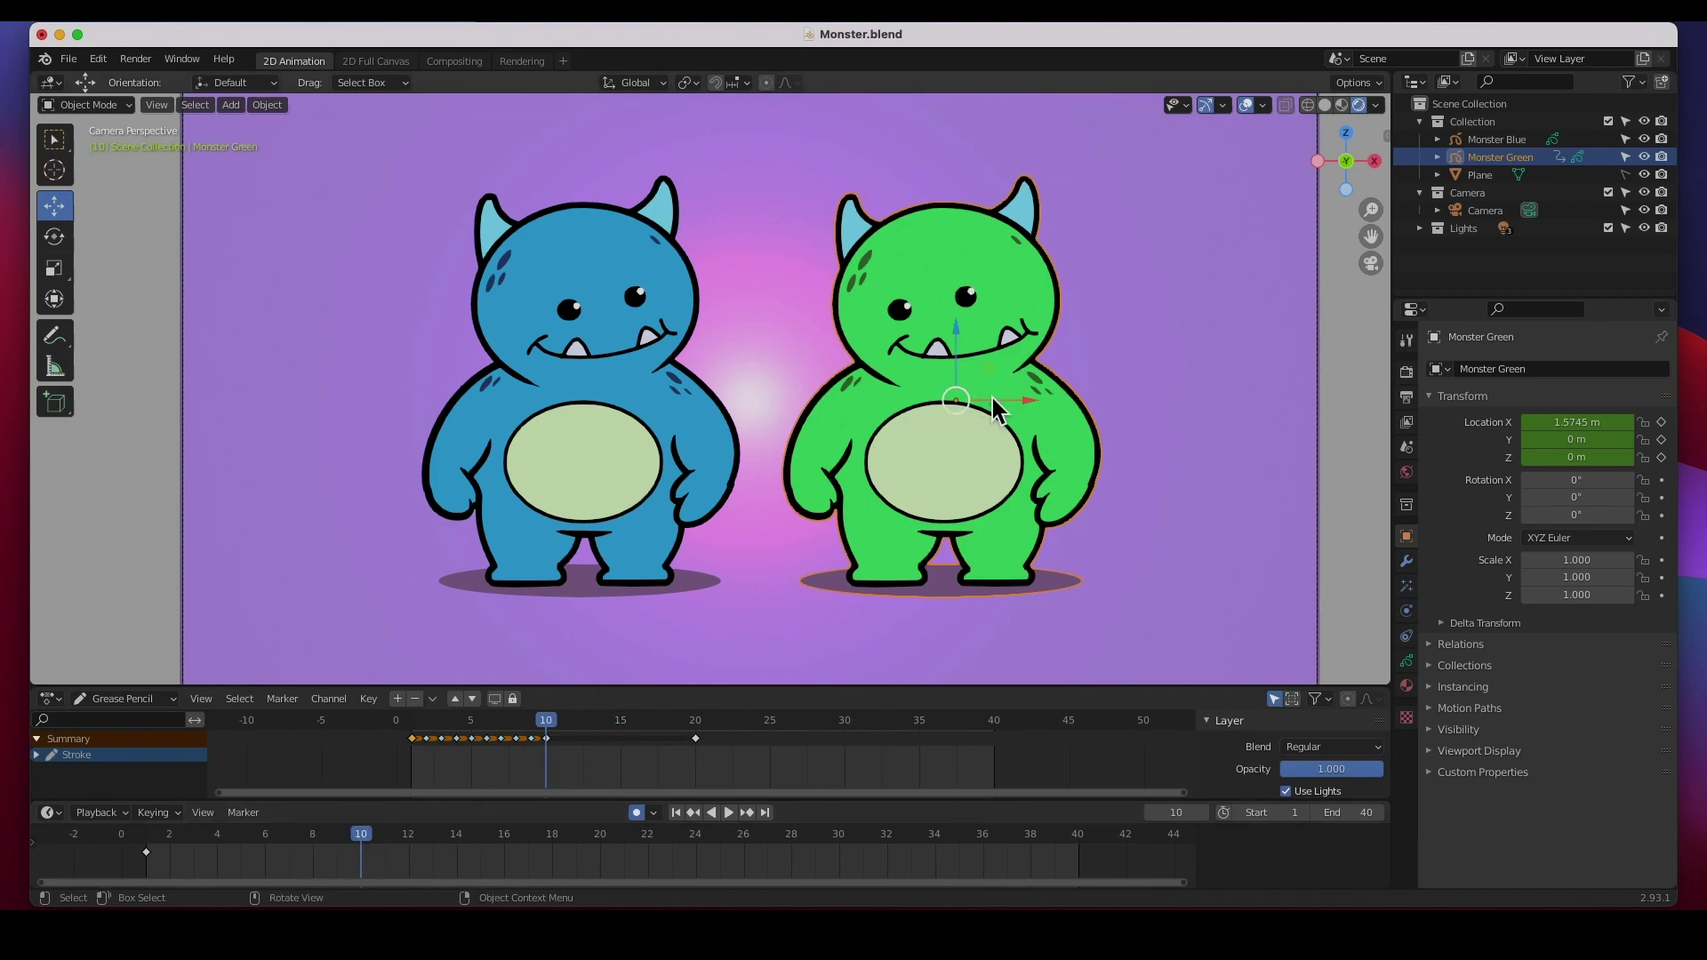
pyautogui.moveTo(1001, 405); pyautogui.dragTo(1210, 405)
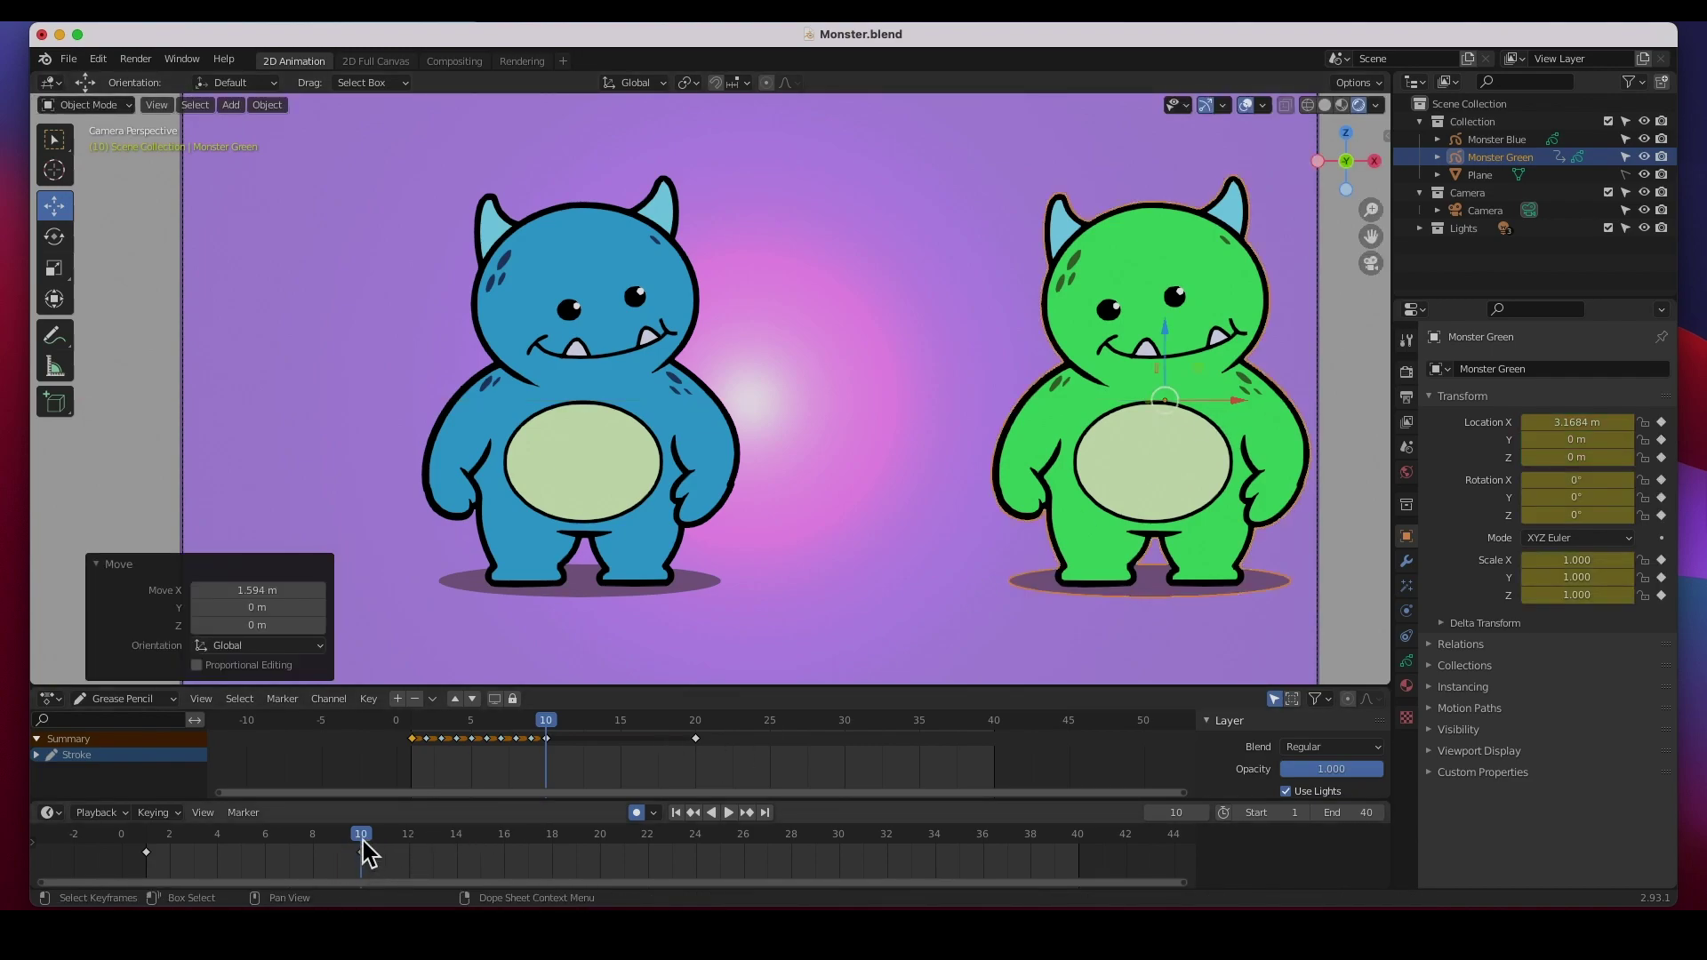
pyautogui.moveTo(506, 842); pyautogui.dragTo(601, 841)
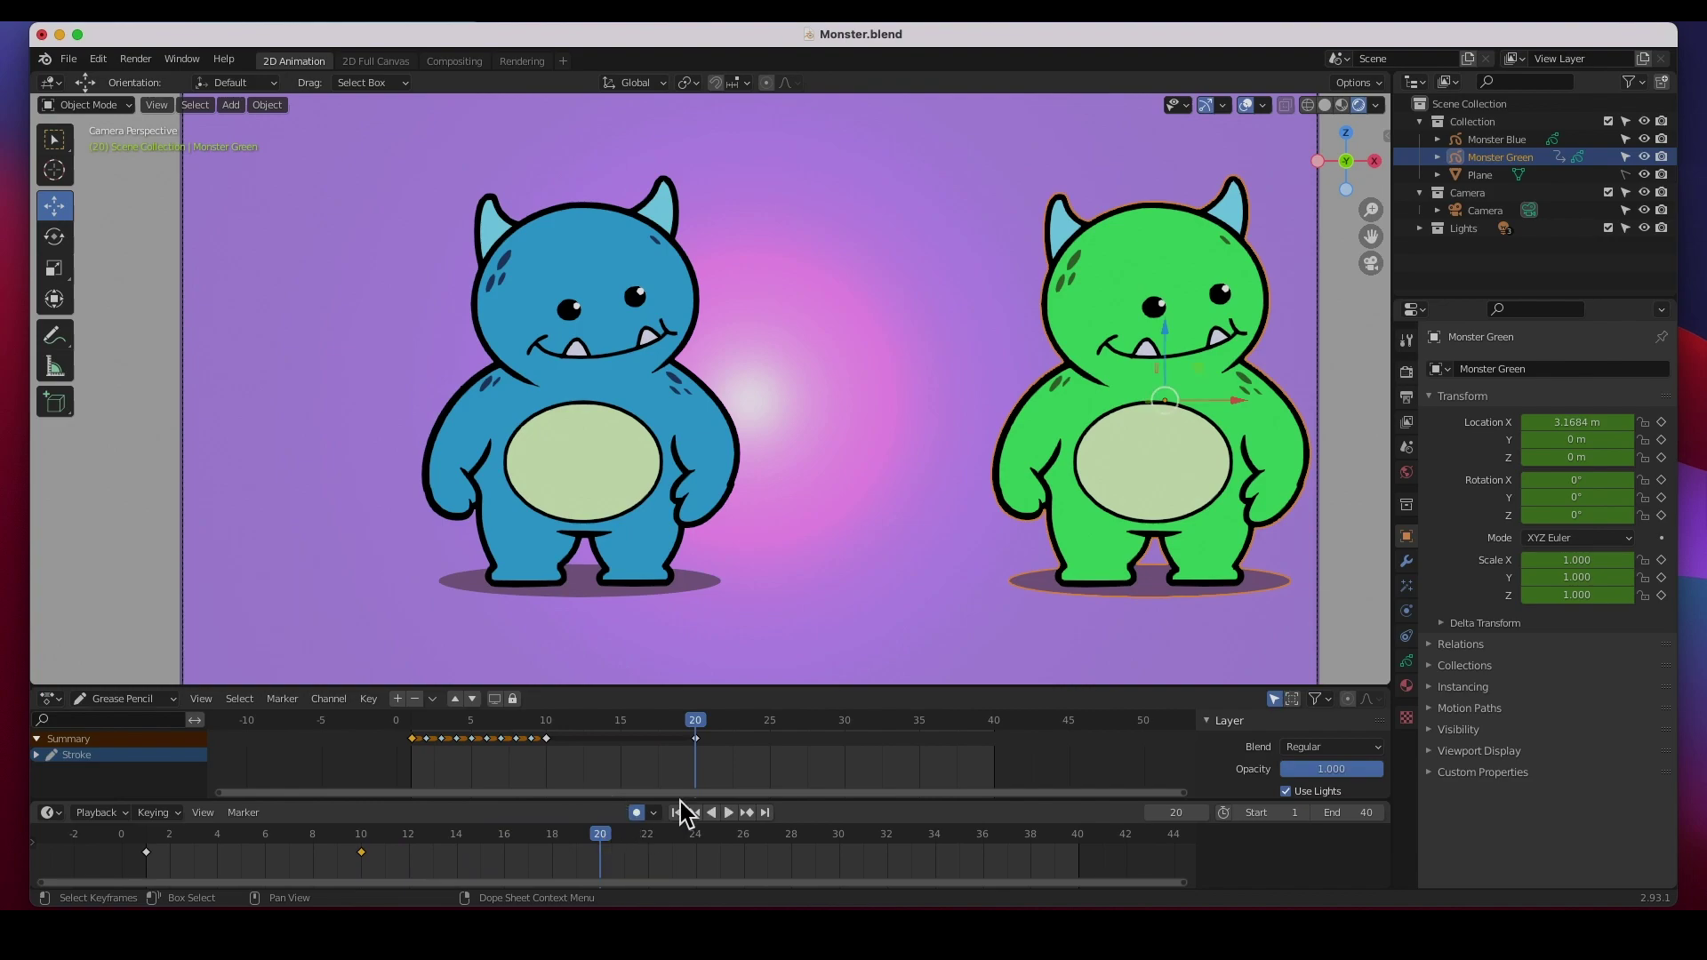
pyautogui.moveTo(1245, 411); pyautogui.dragTo(1056, 411)
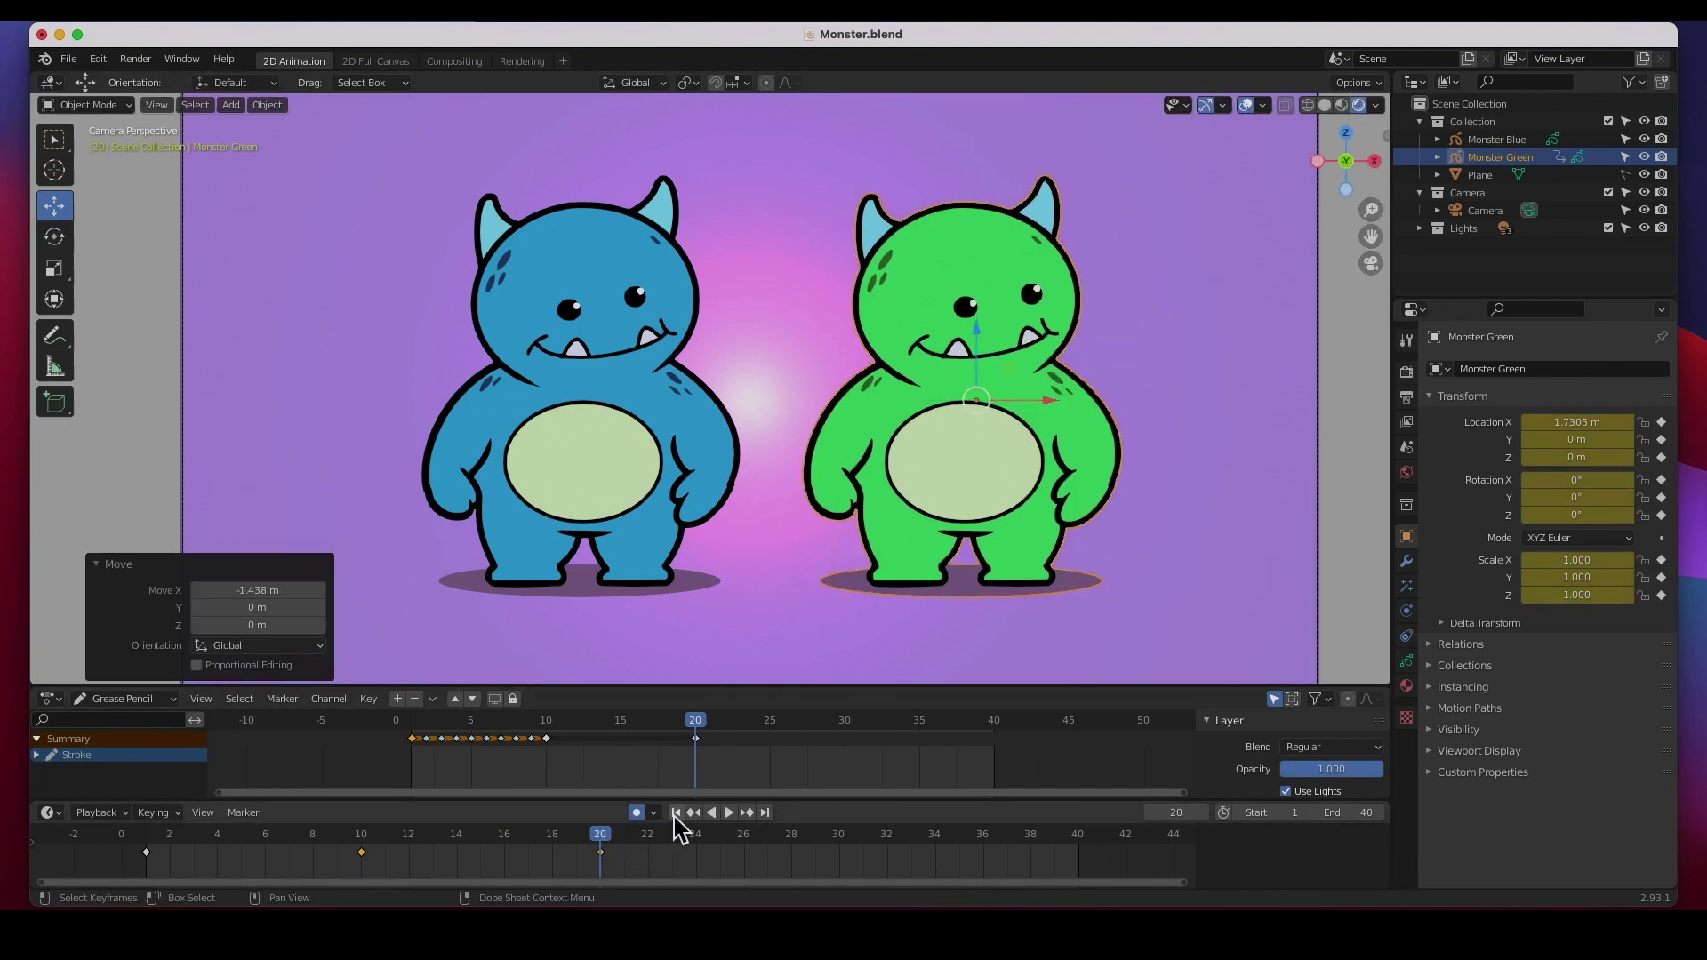
pyautogui.click(676, 812)
pyautogui.click(728, 812)
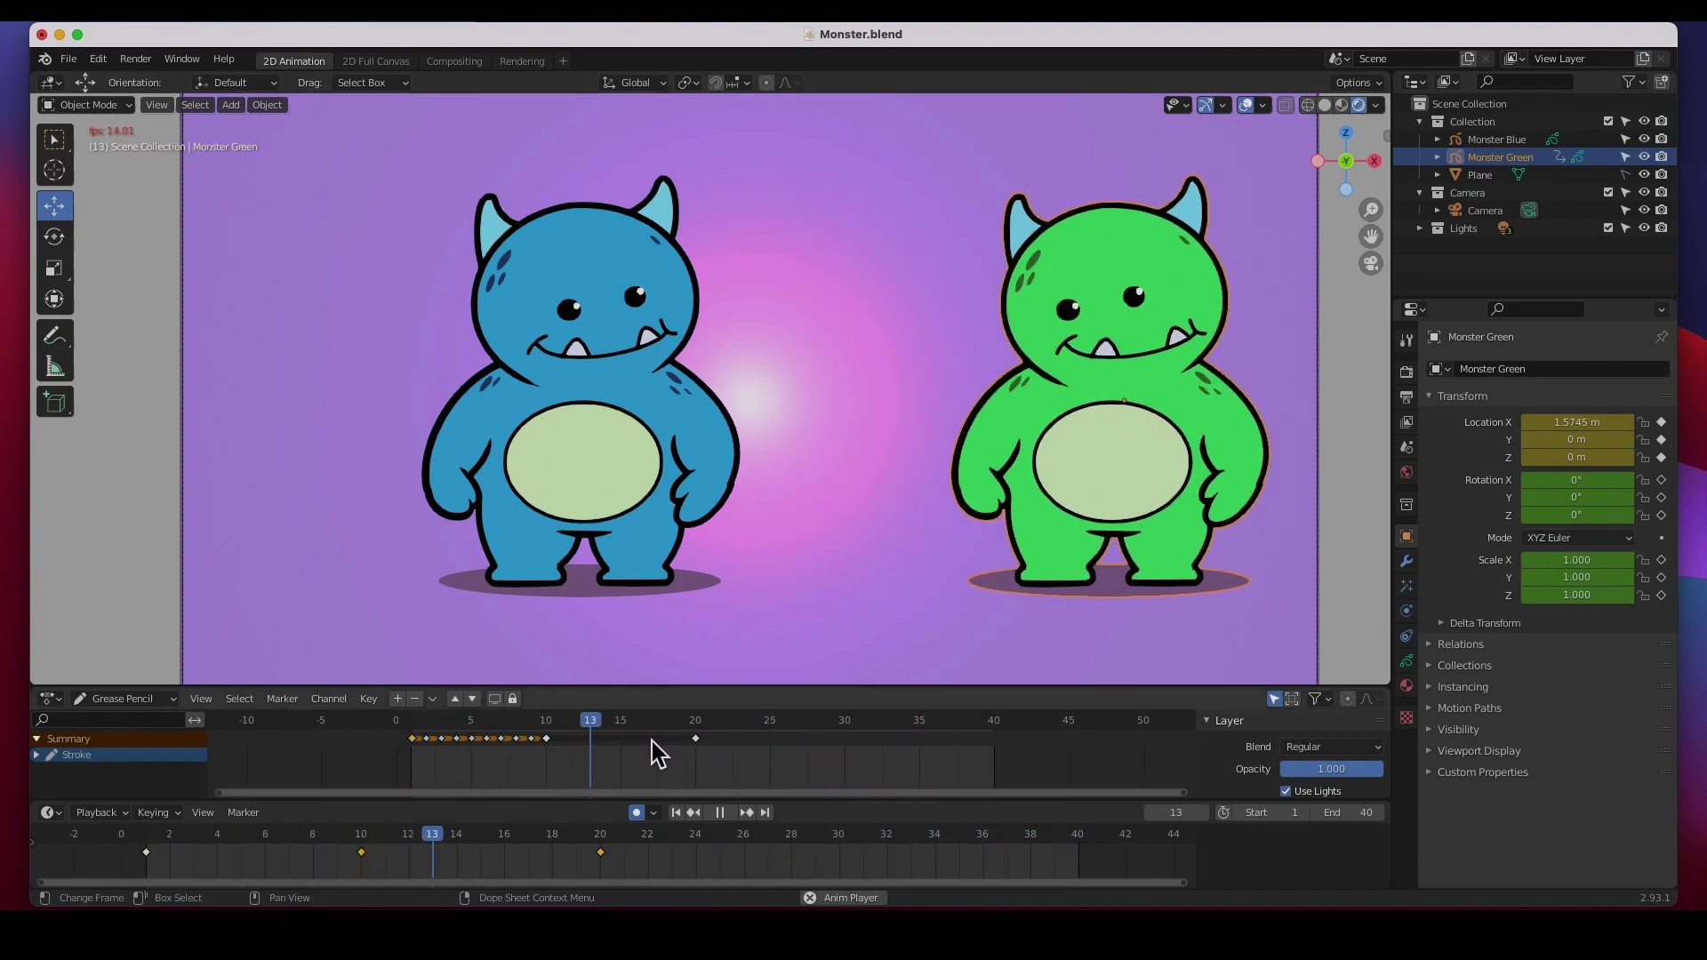
# - Stop playback, enter and leave Edit Mode, then select Monster Blue and reselect Monster Green
pyautogui.press('Escape')
pyautogui.press('Tab')
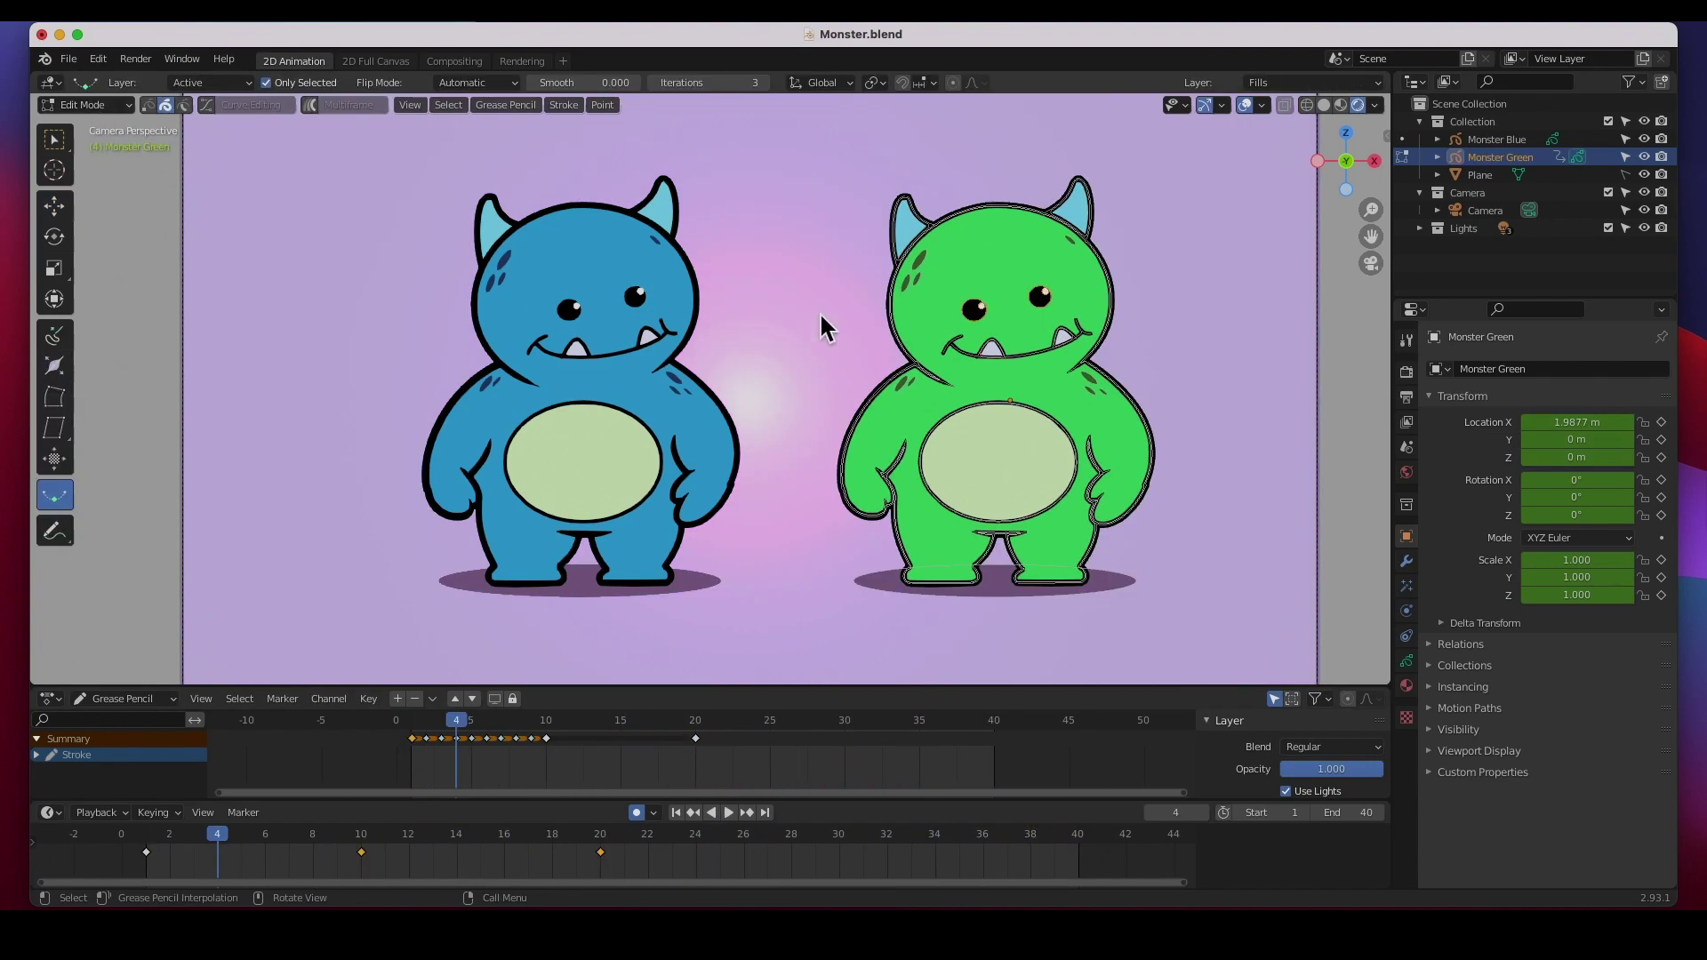
pyautogui.click(108, 107)
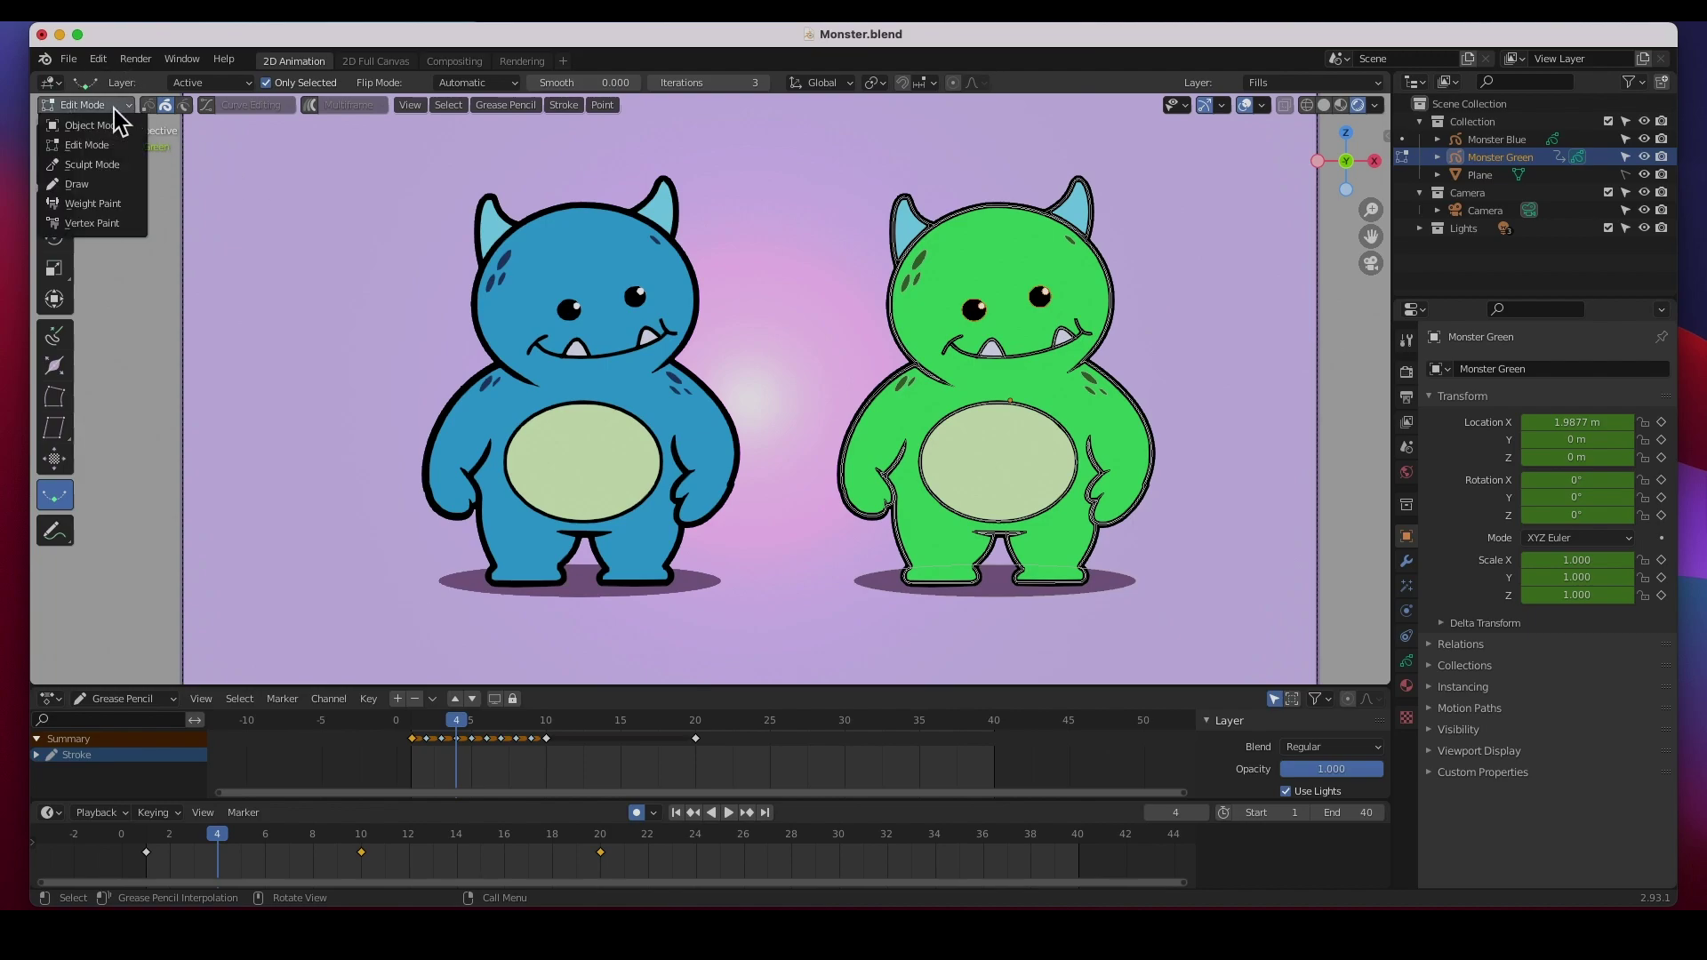
pyautogui.click(94, 125)
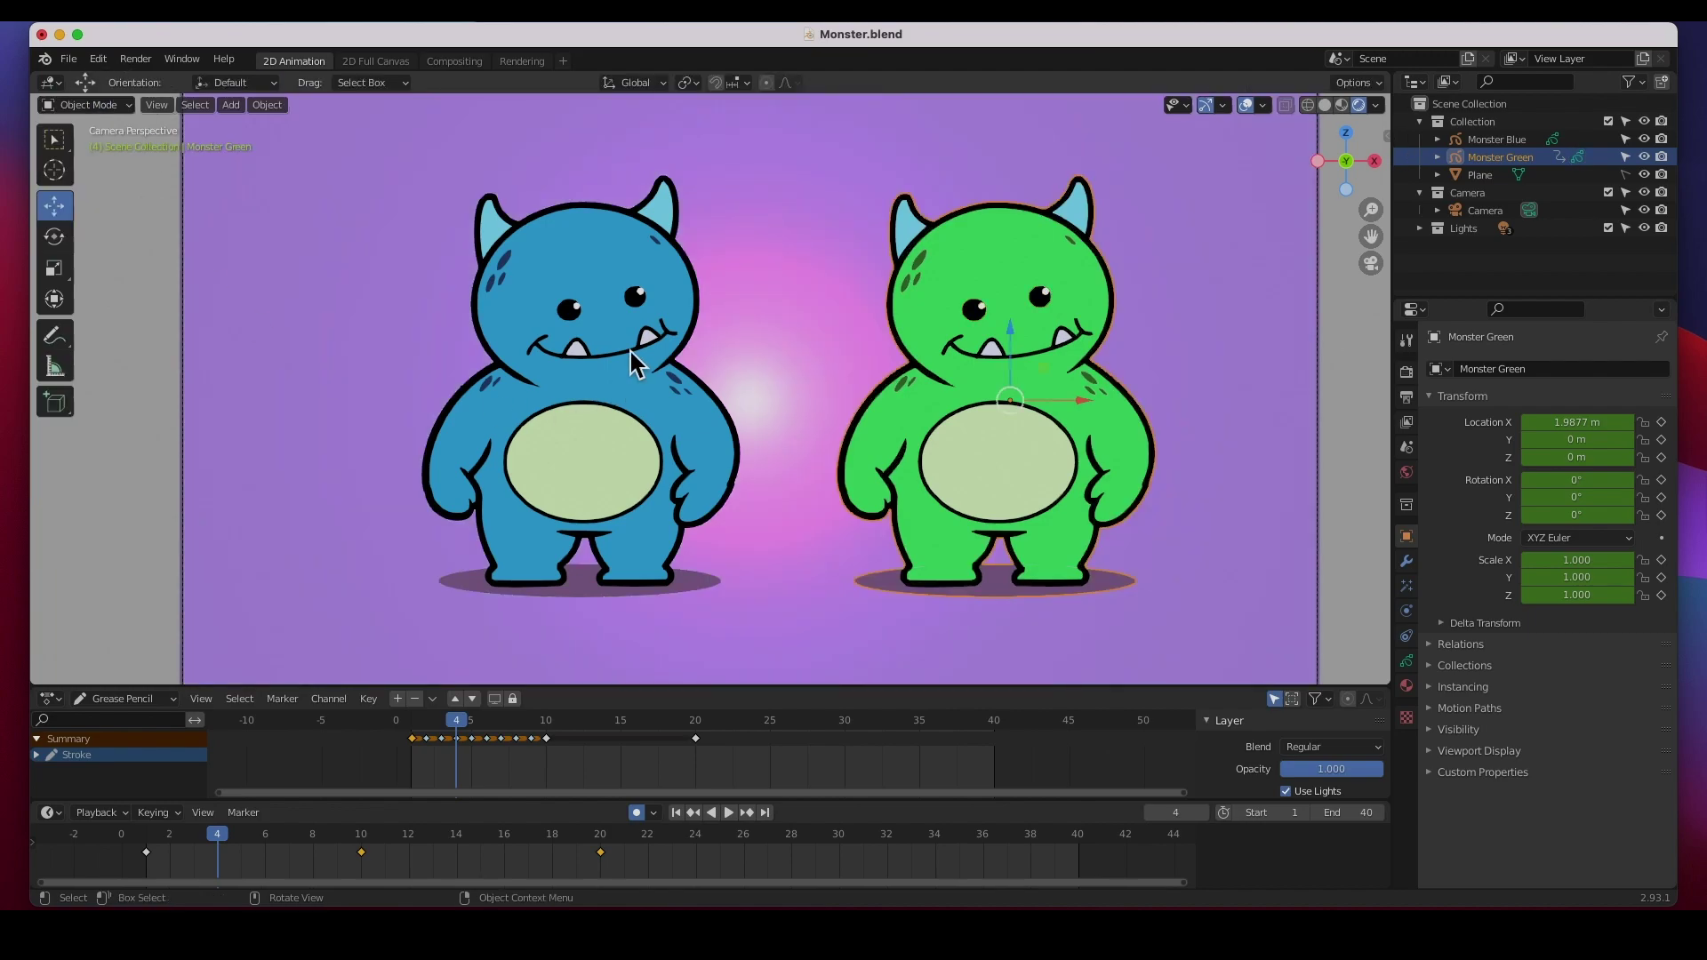
pyautogui.click(594, 346)
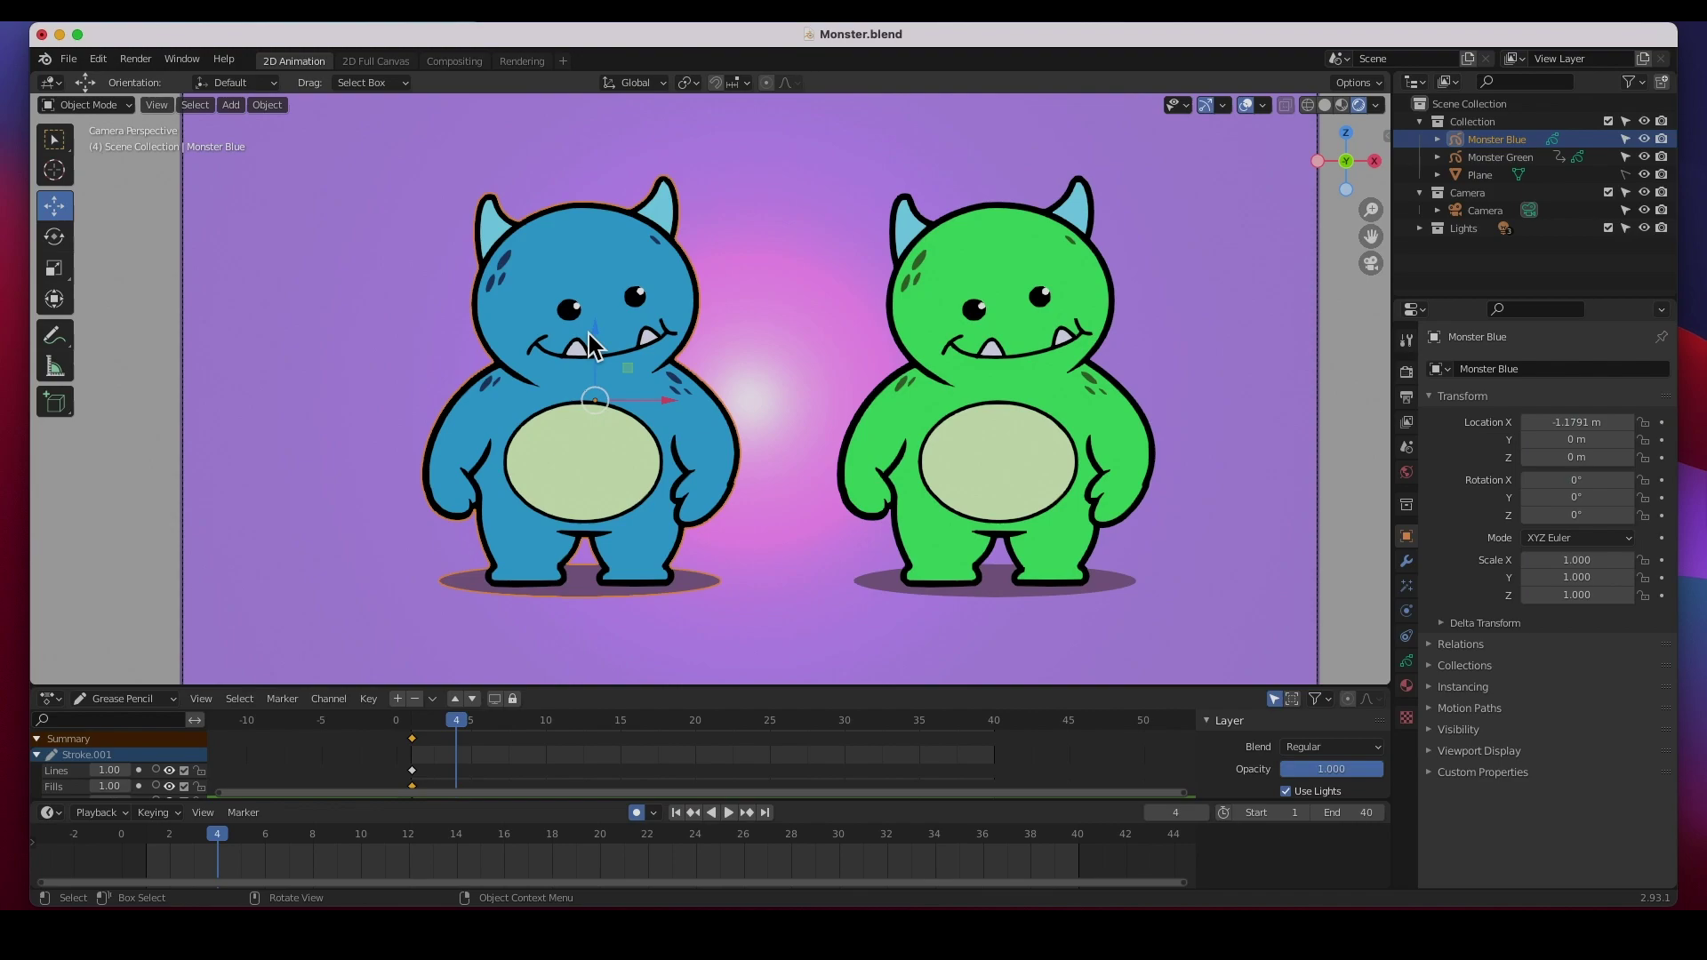
pyautogui.click(994, 322)
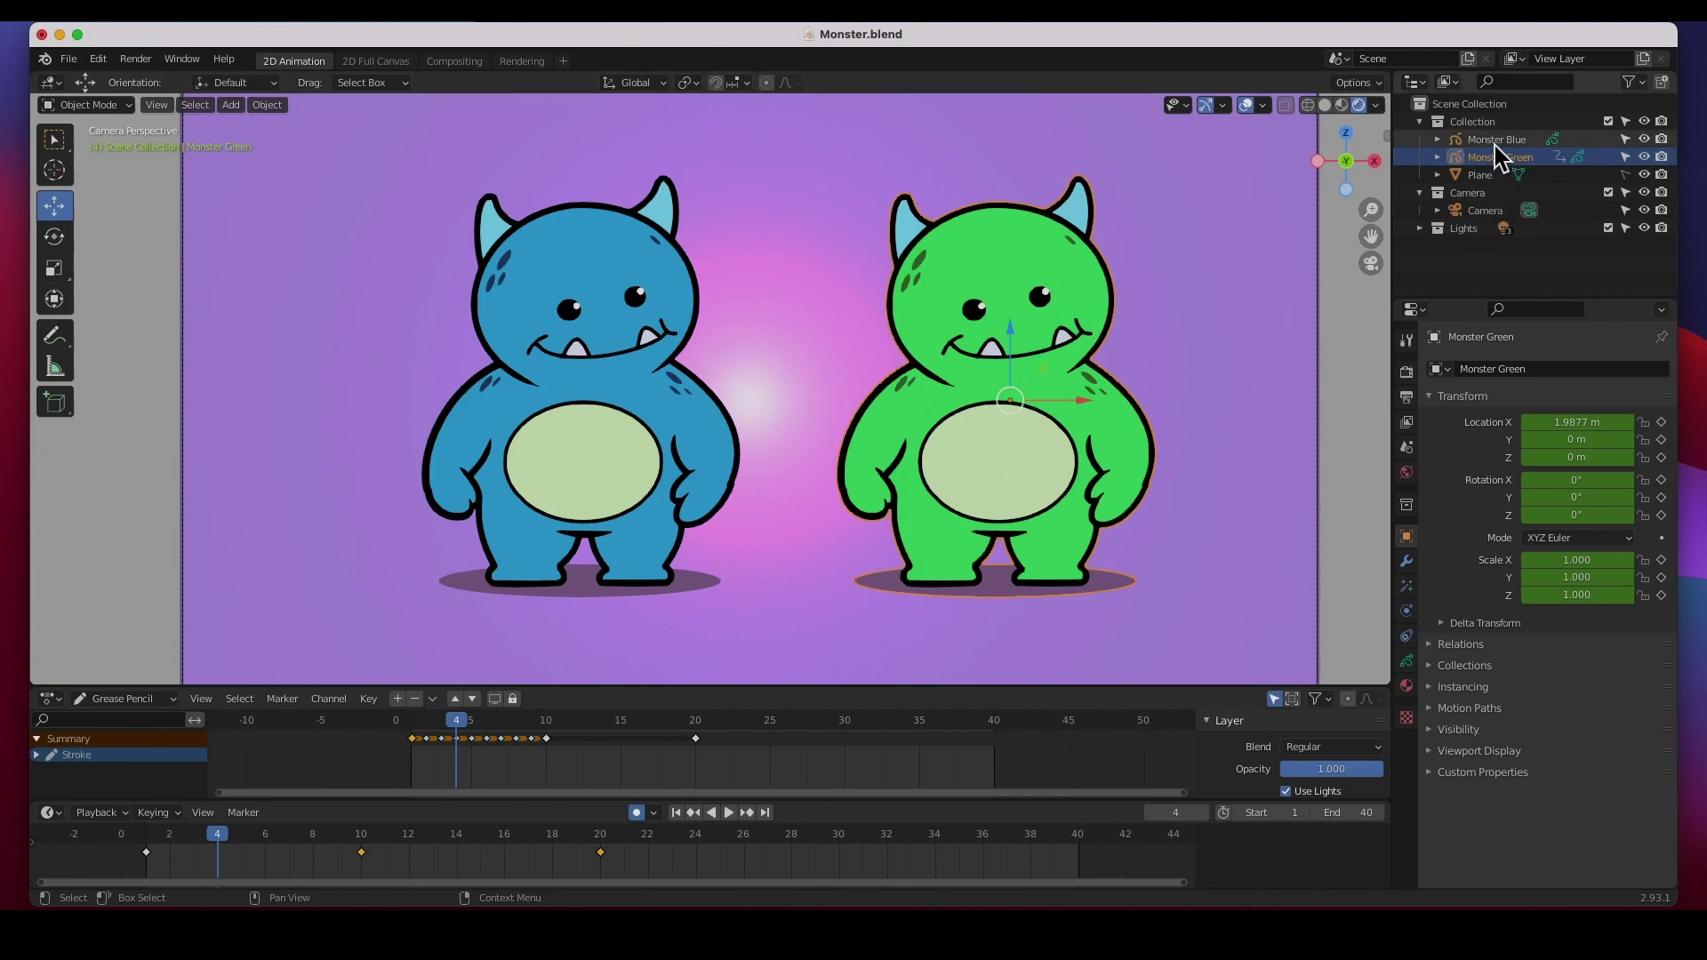
# - Select the Collection holding both monsters, collapse it, and hide then show it in the viewport
pyautogui.click(1480, 124)
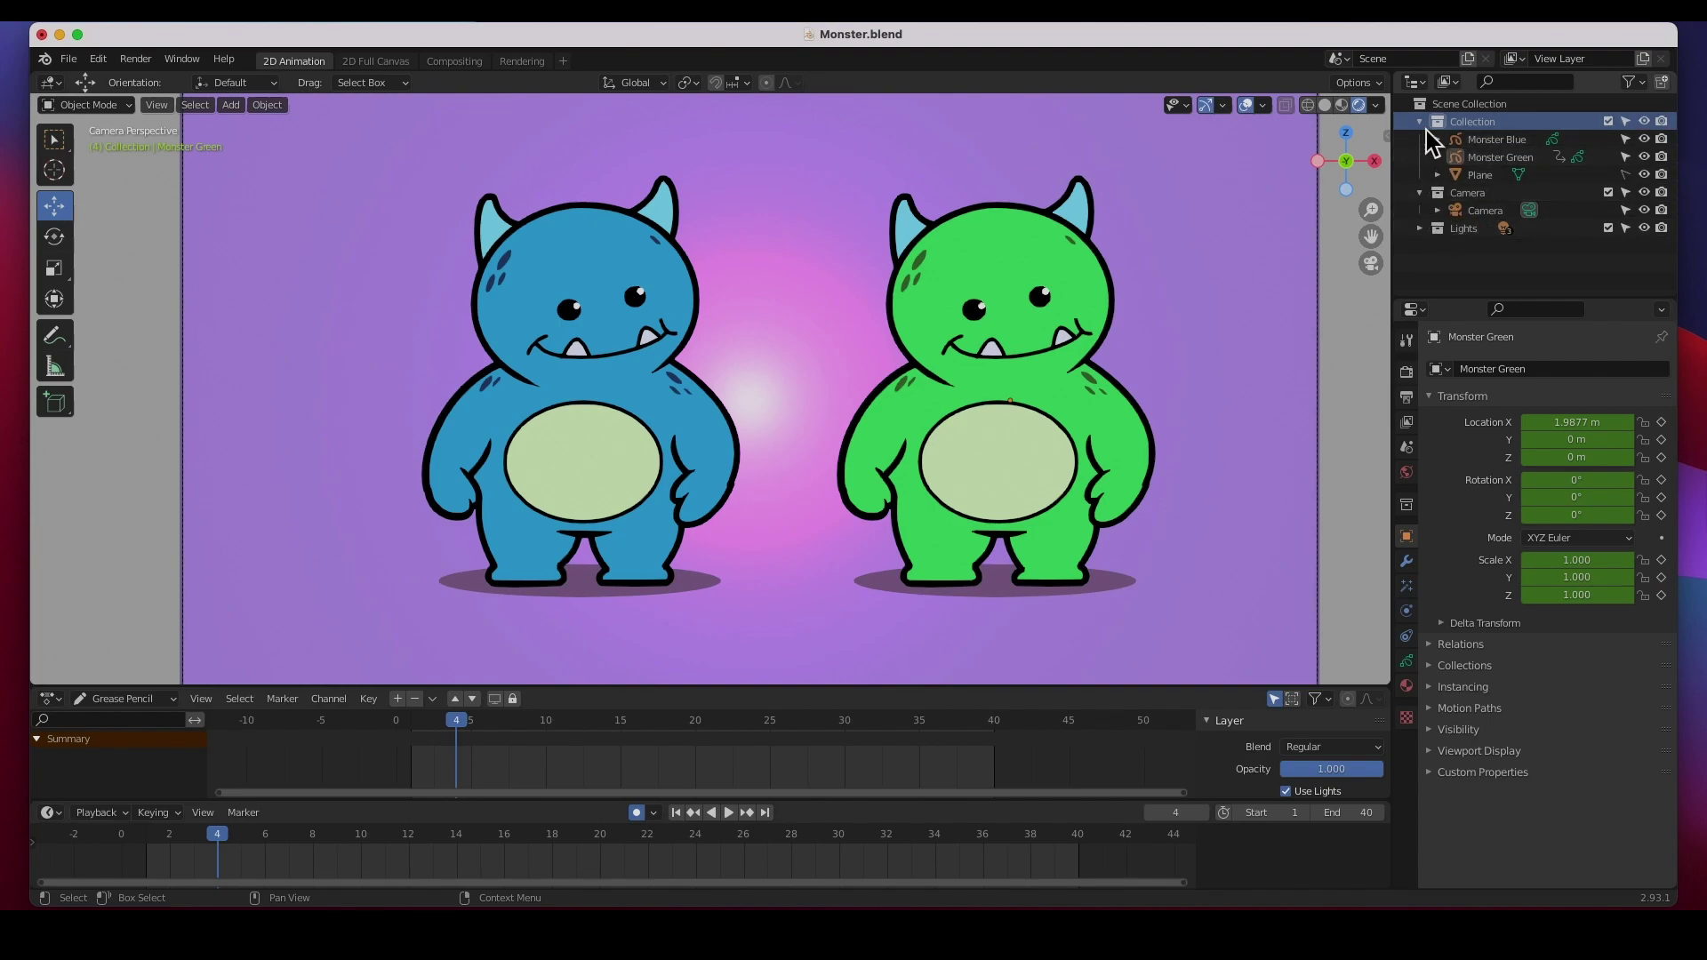
pyautogui.click(1420, 121)
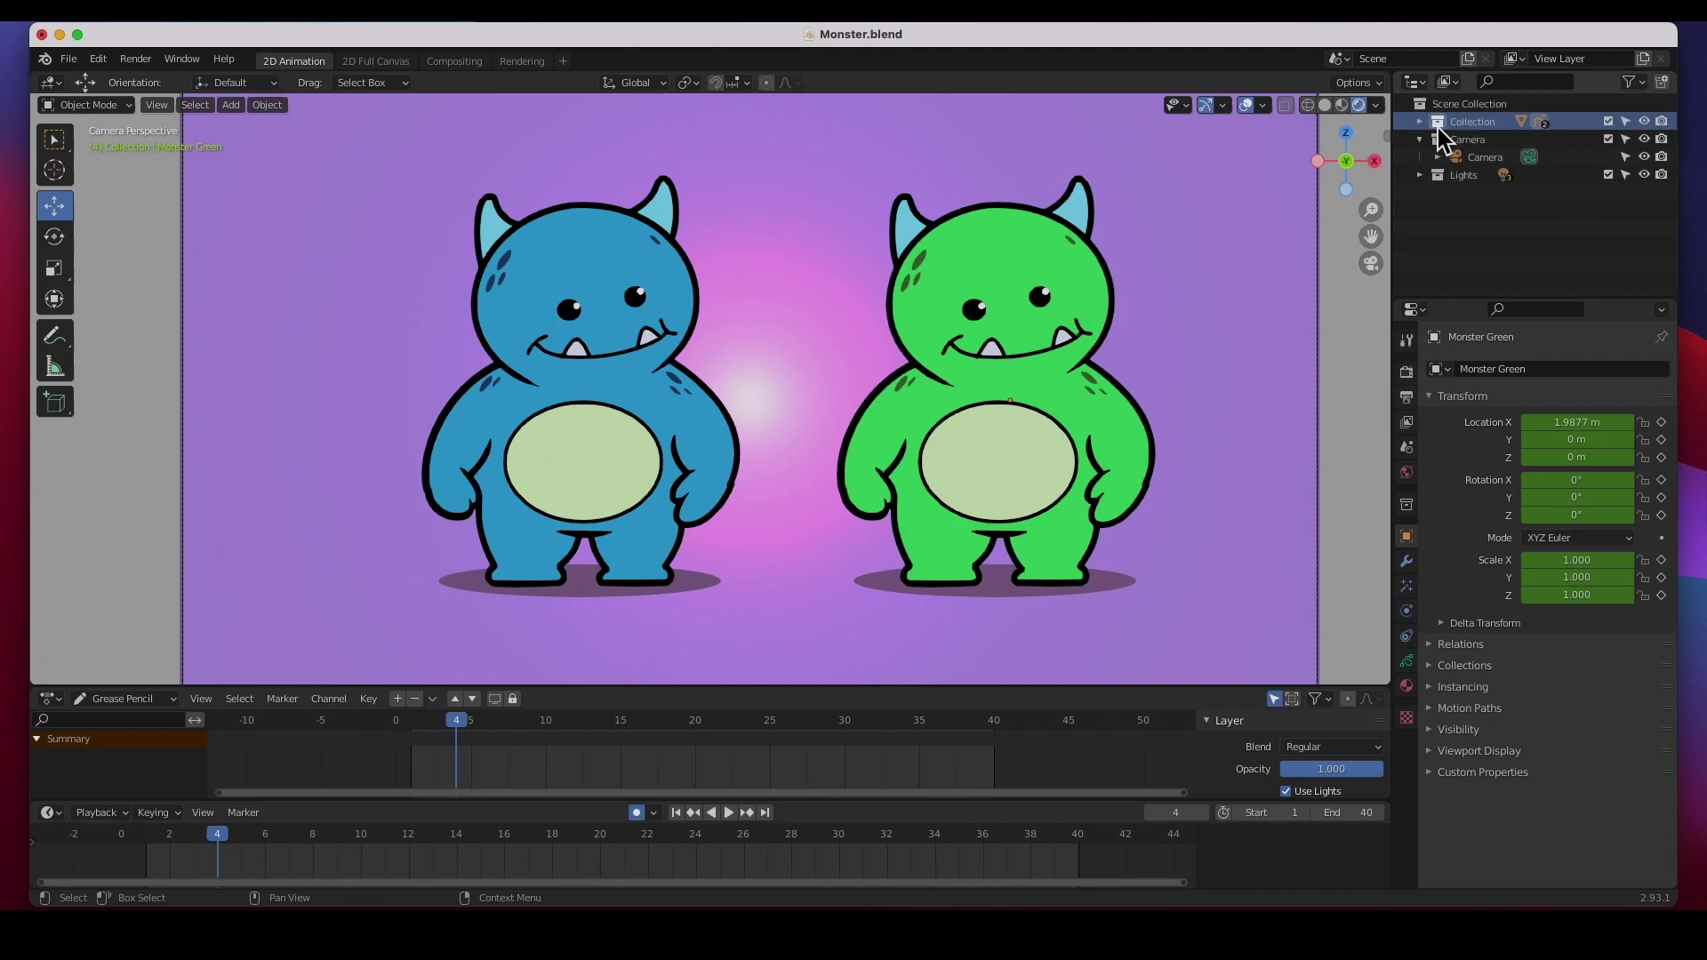
pyautogui.click(1642, 122)
pyautogui.click(1642, 123)
# - Re-expand Collection and Lights to list the three point lights, and make the outliner taller
pyautogui.click(1420, 121)
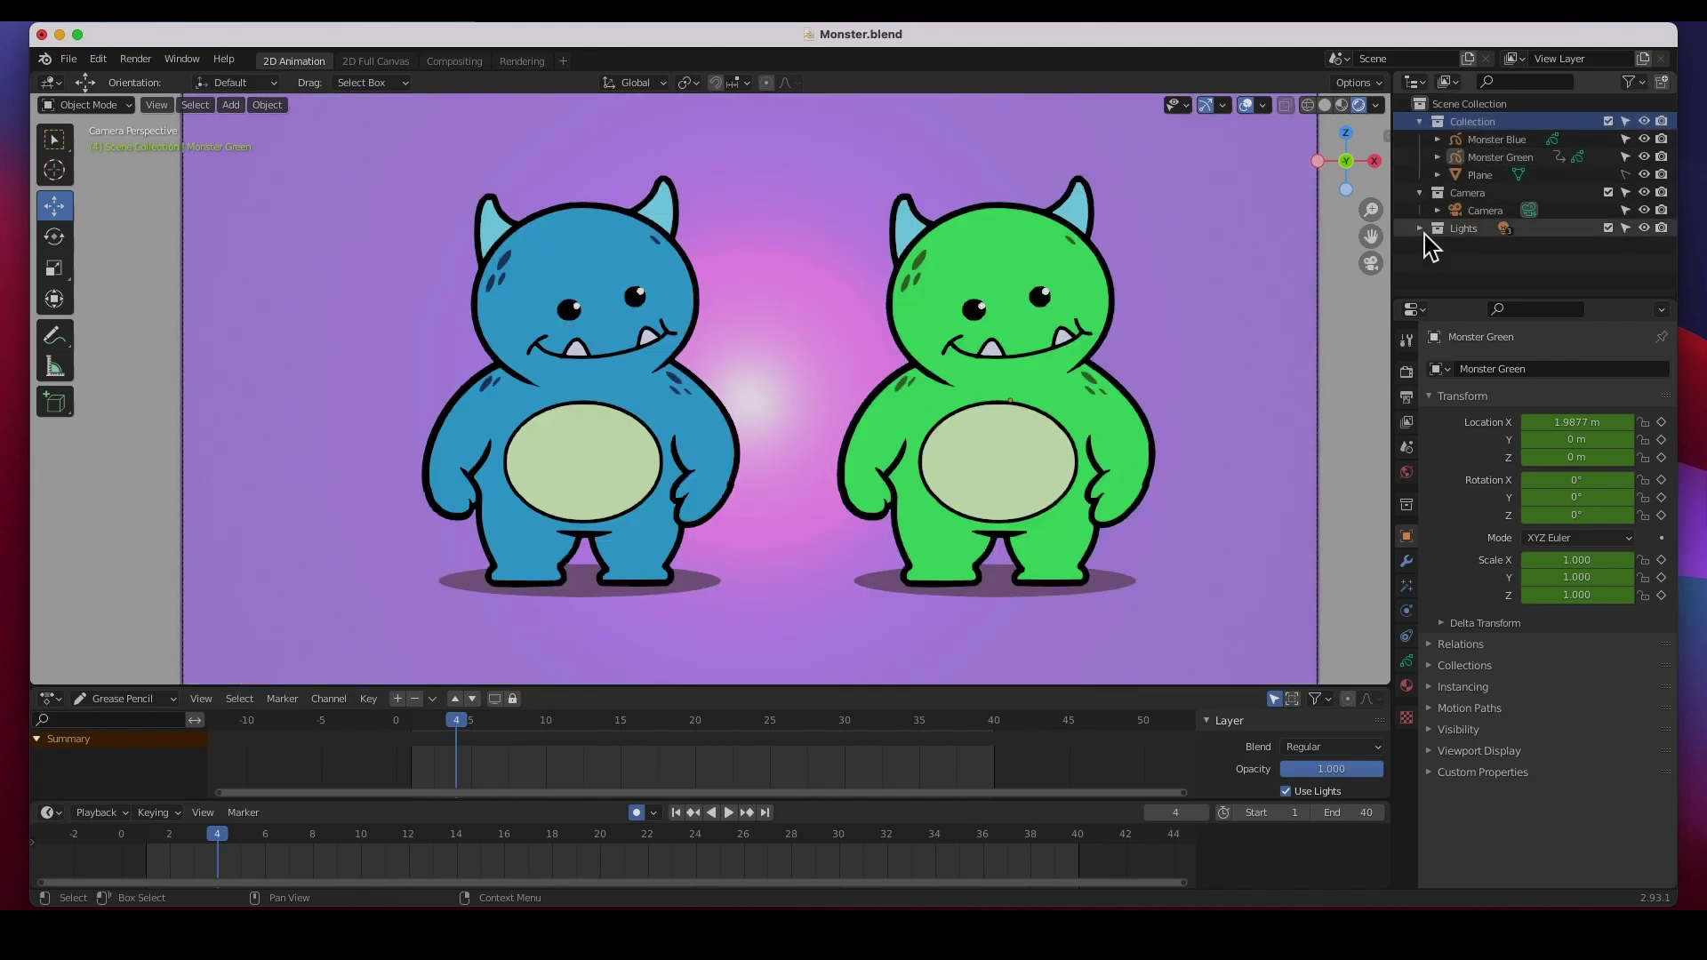
pyautogui.click(1420, 229)
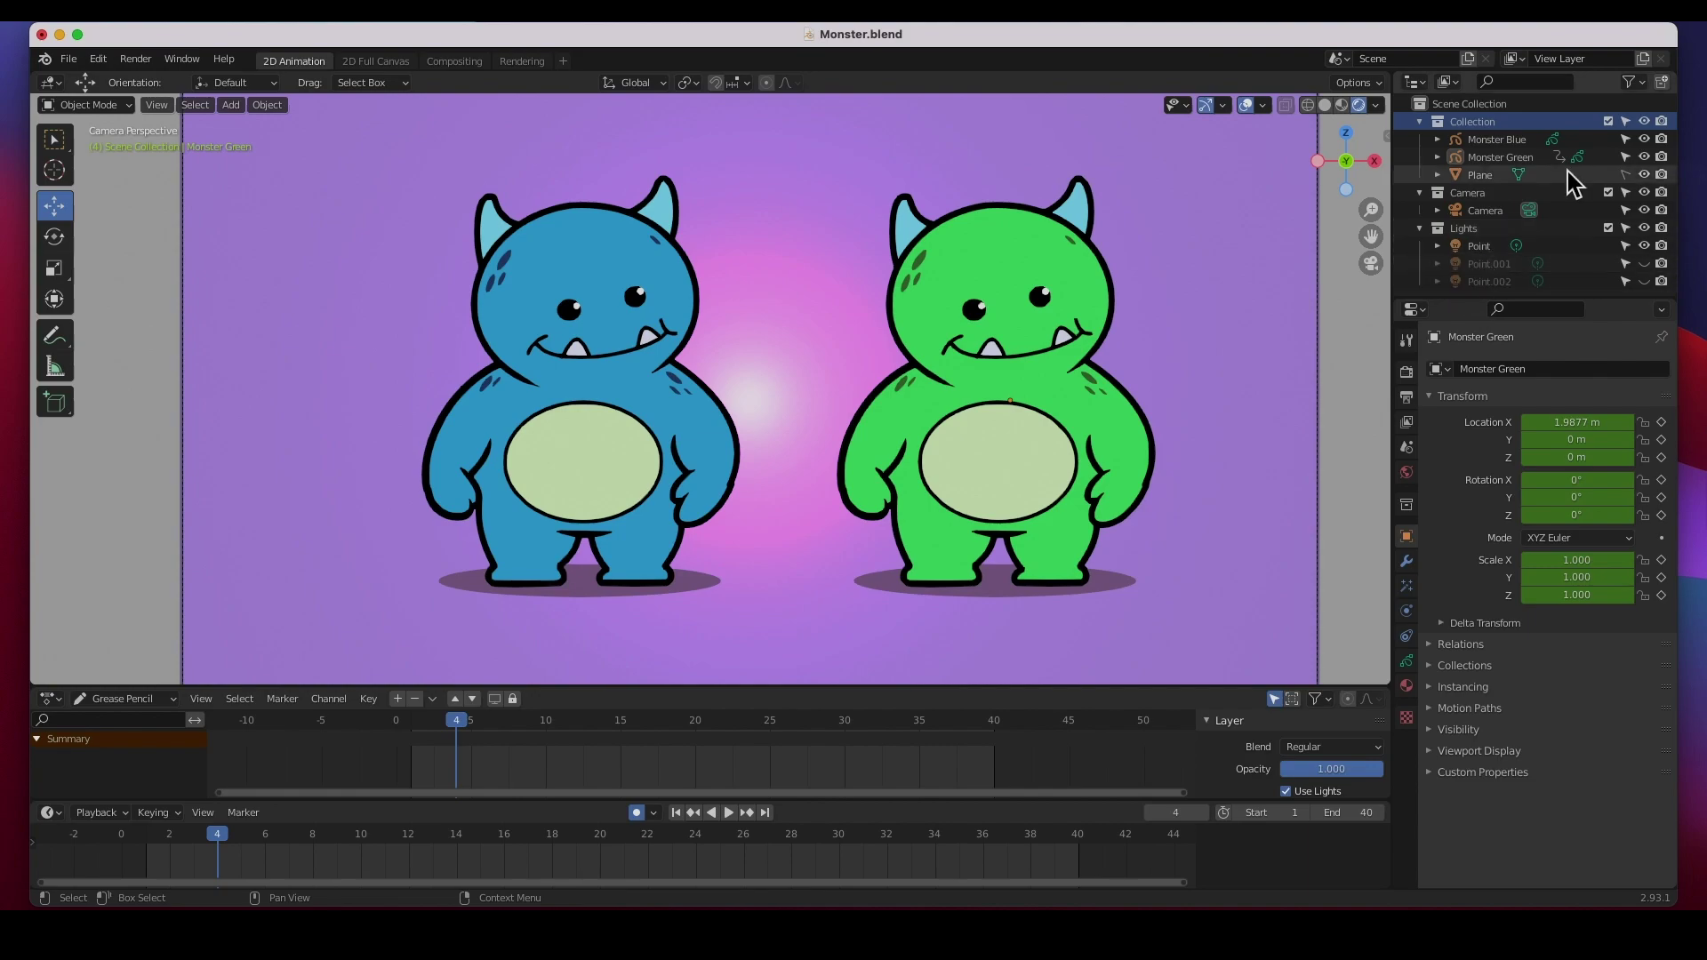
pyautogui.moveTo(1514, 299); pyautogui.dragTo(1517, 357)
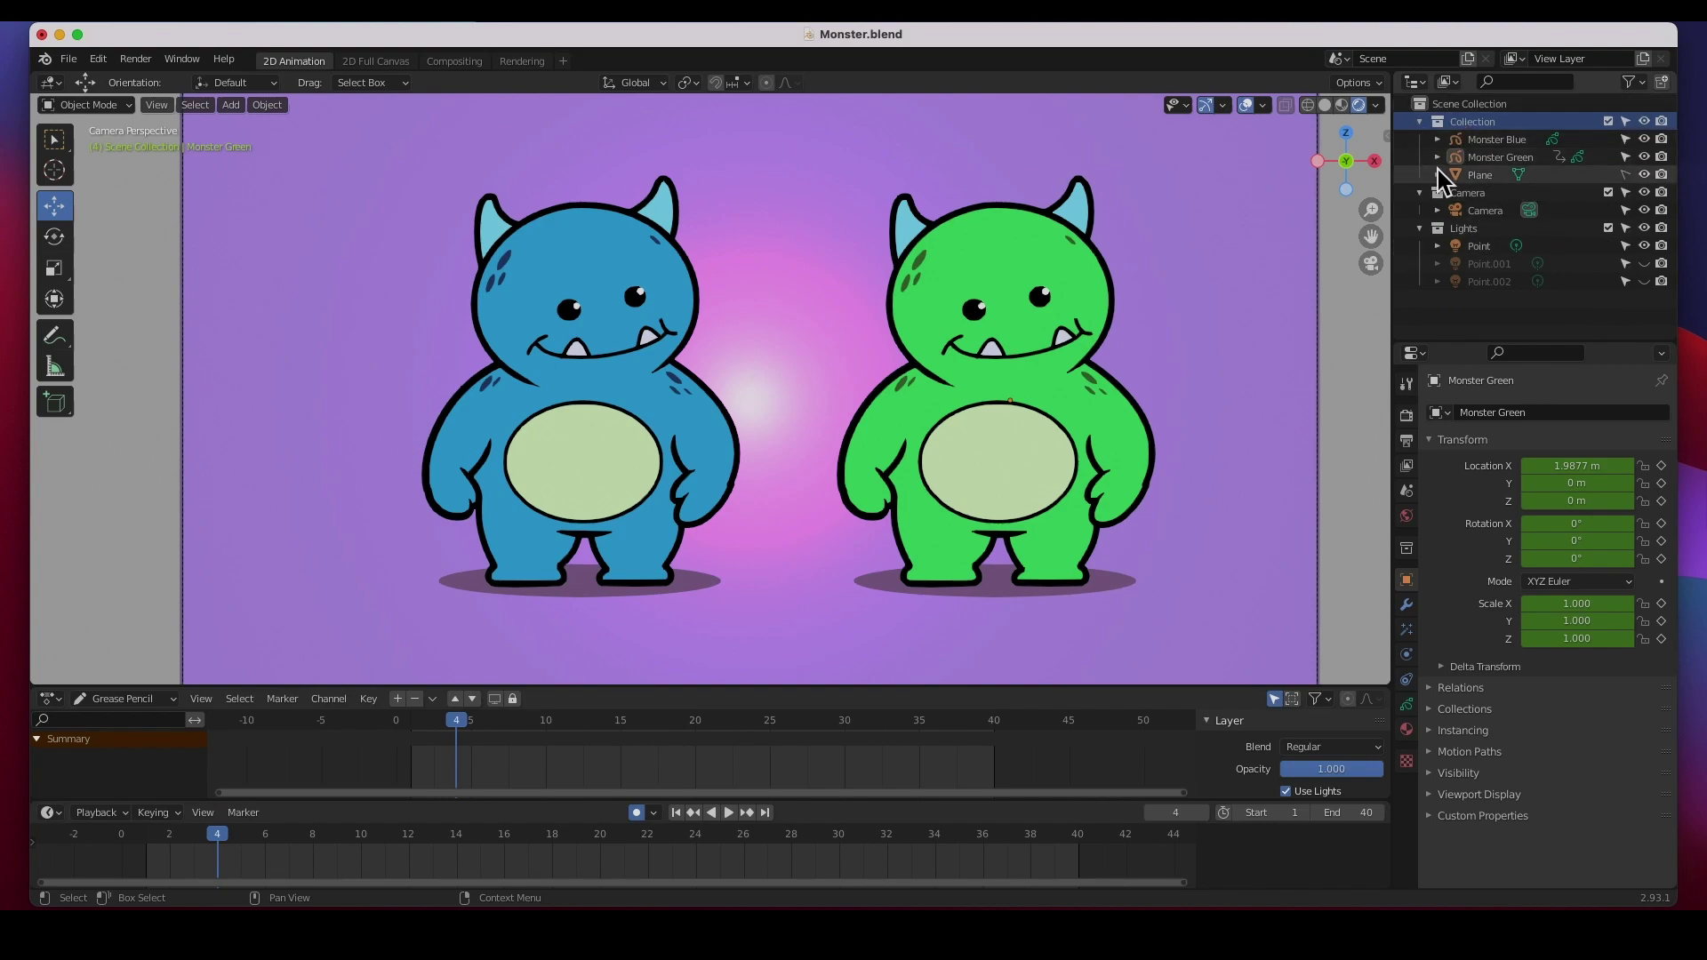